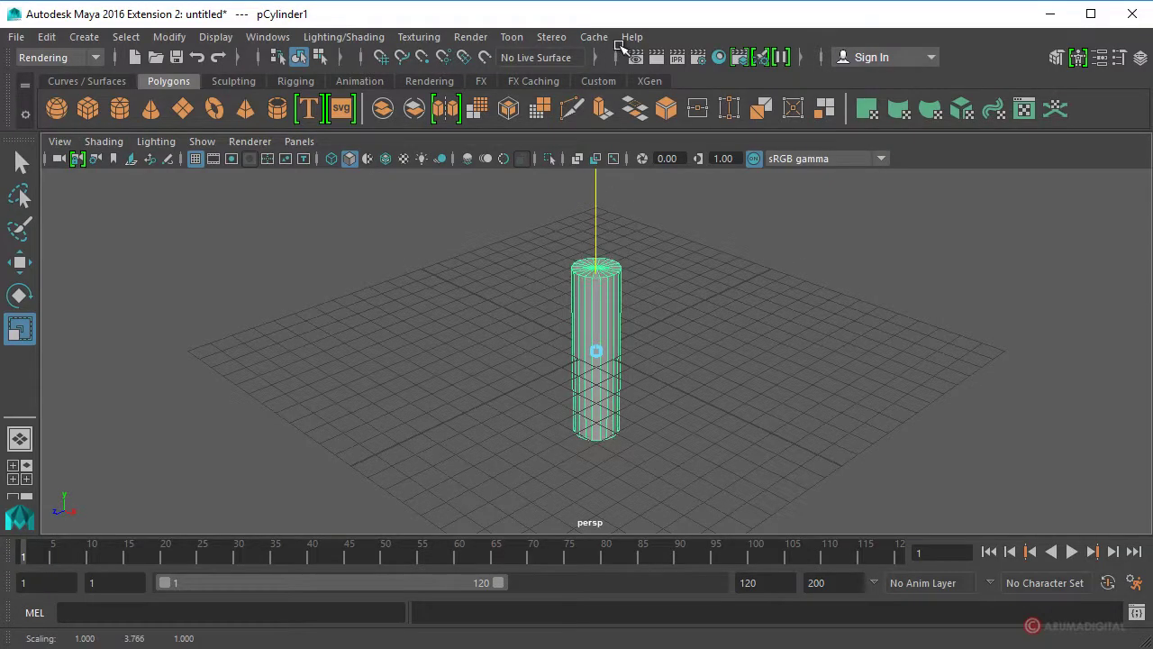
- Stretch the cylinder vertically to a Y scale of about 6.955 and set its Subdivisions Height to 15
drag(598, 268, 597, 209)
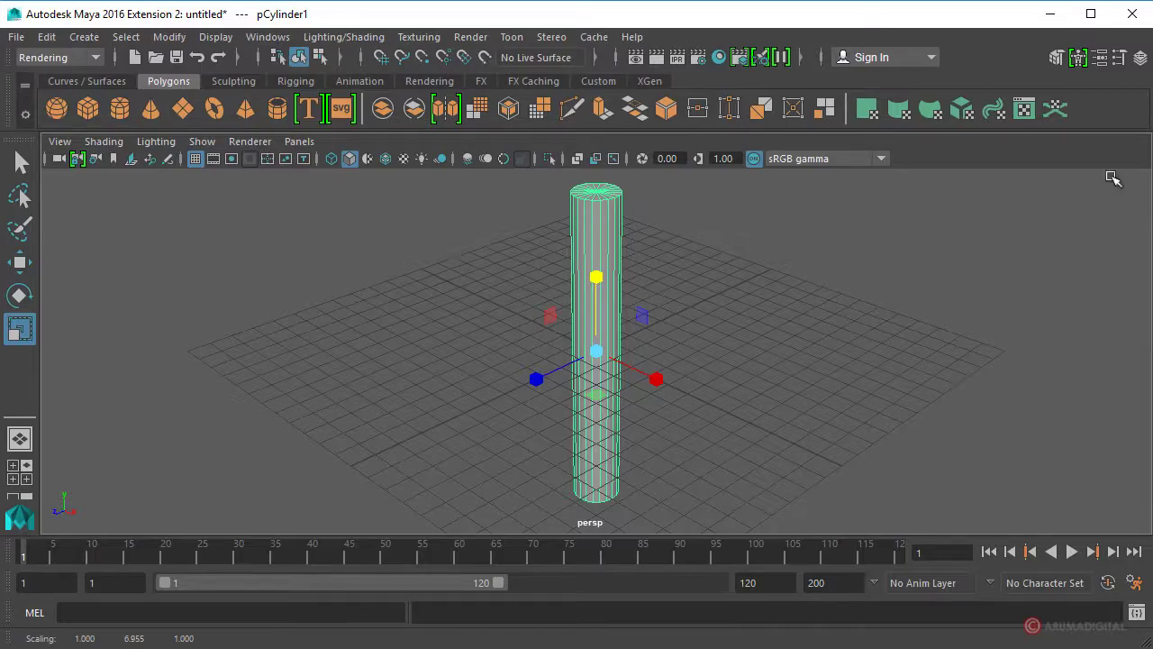
click(1140, 57)
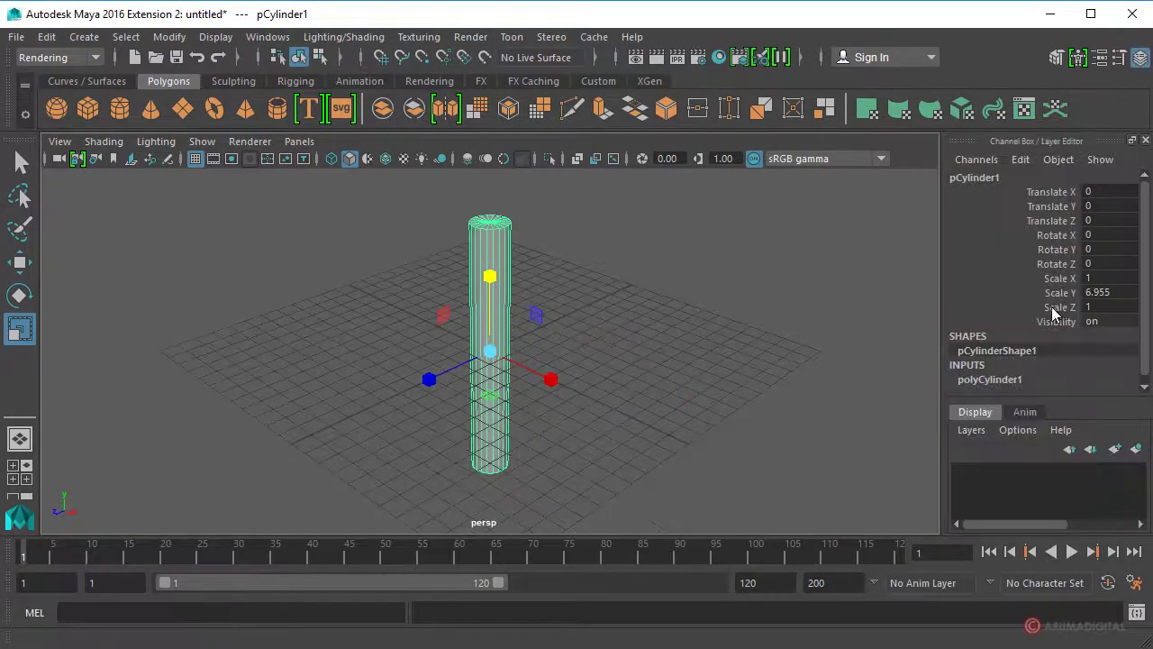
click(991, 380)
scroll(1074, 324, down, 1)
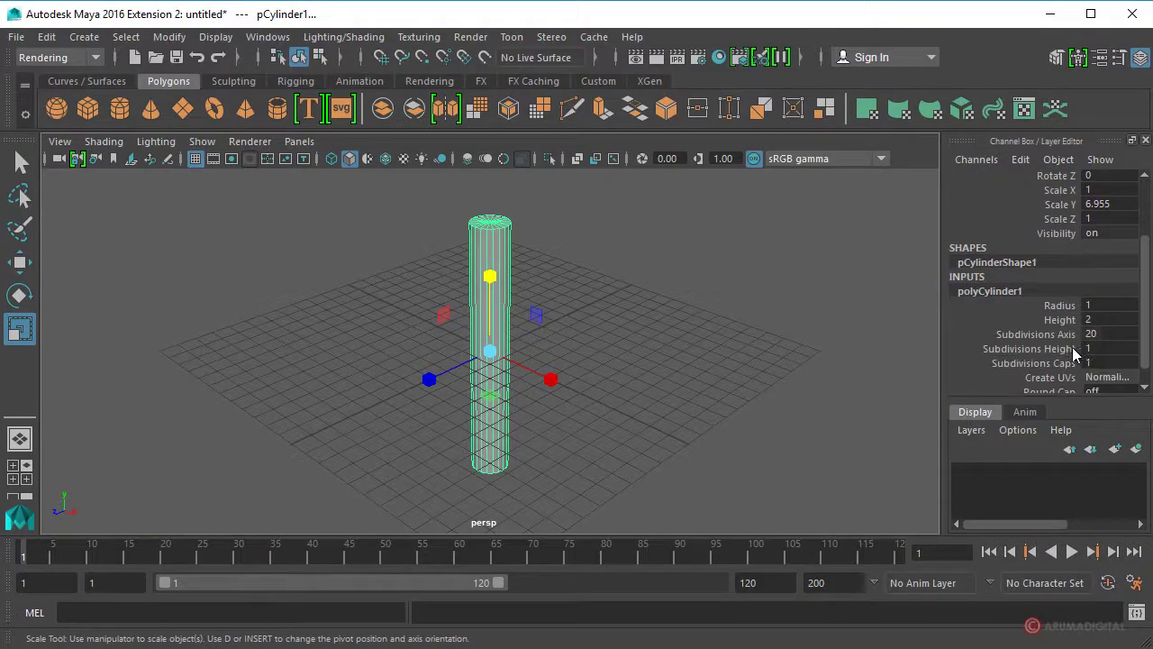
click(1093, 348)
text(15)
key(Return)
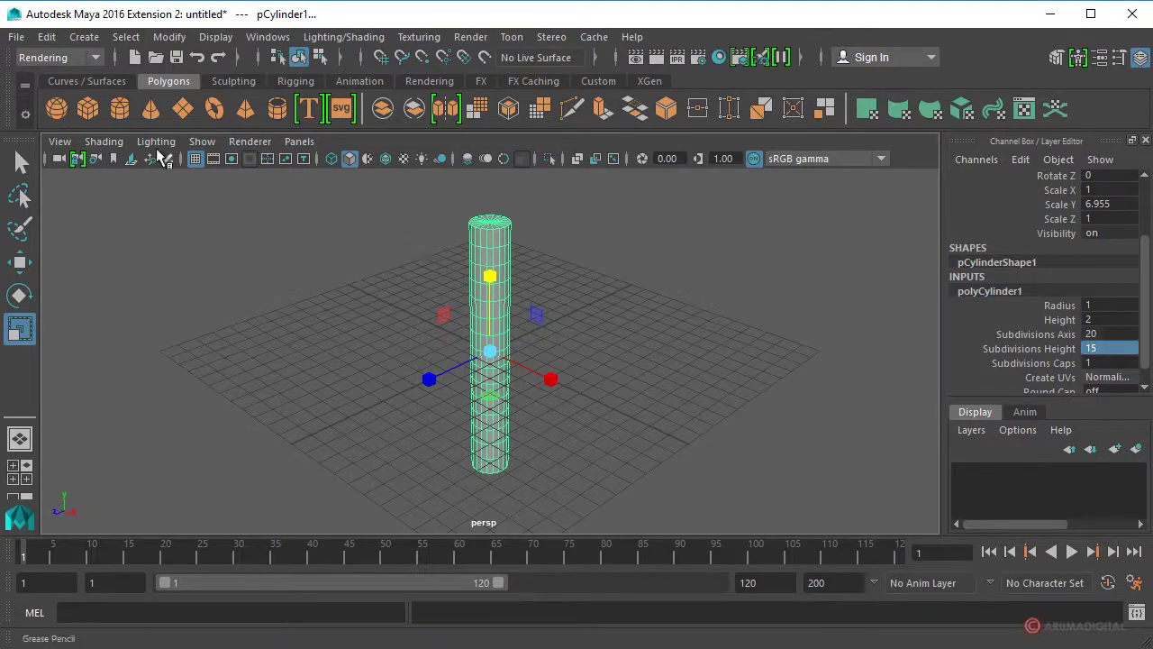
- Switch to the Modeling menu set and add a nonlinear Squash deformer to the cylinder
click(83, 59)
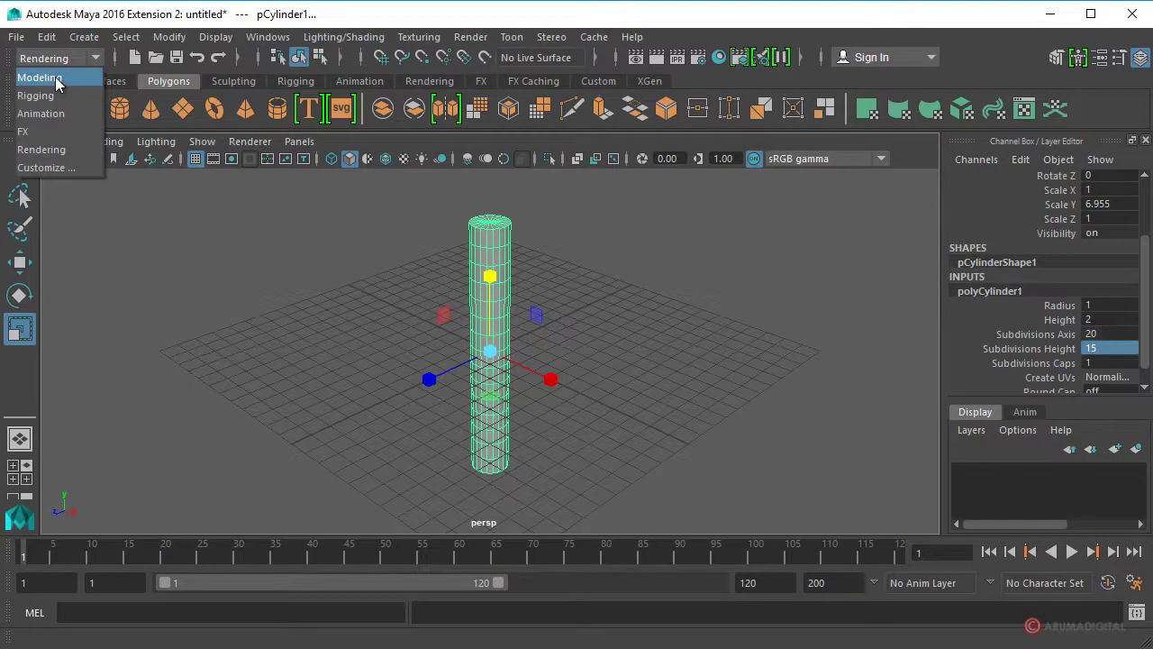
click(56, 79)
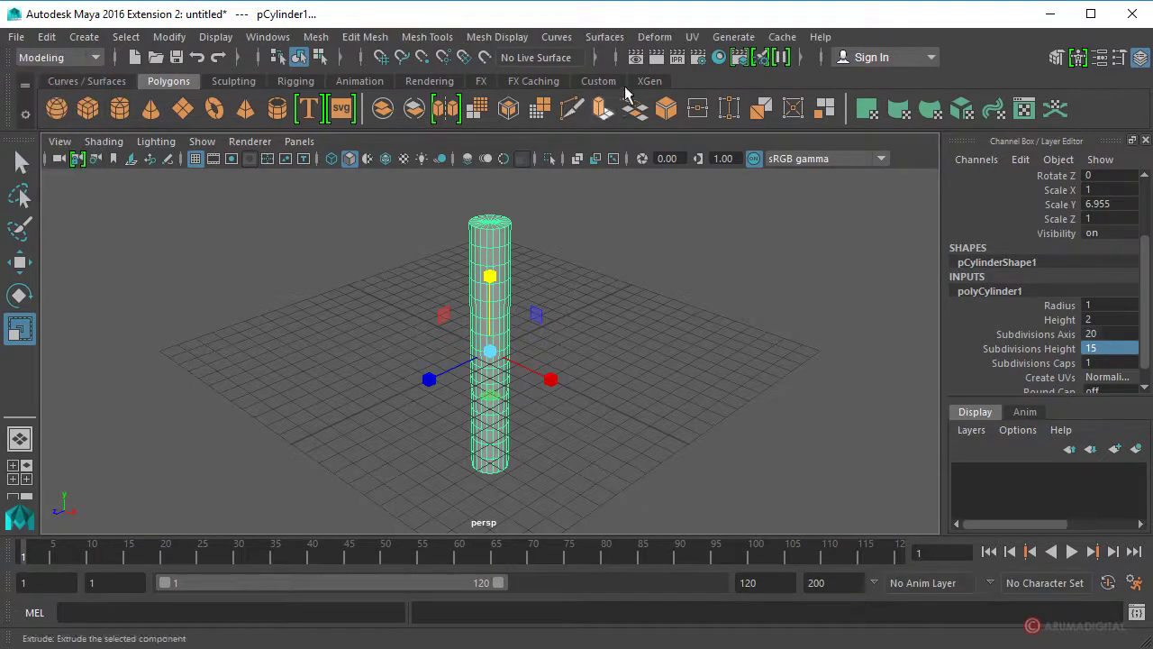
click(658, 41)
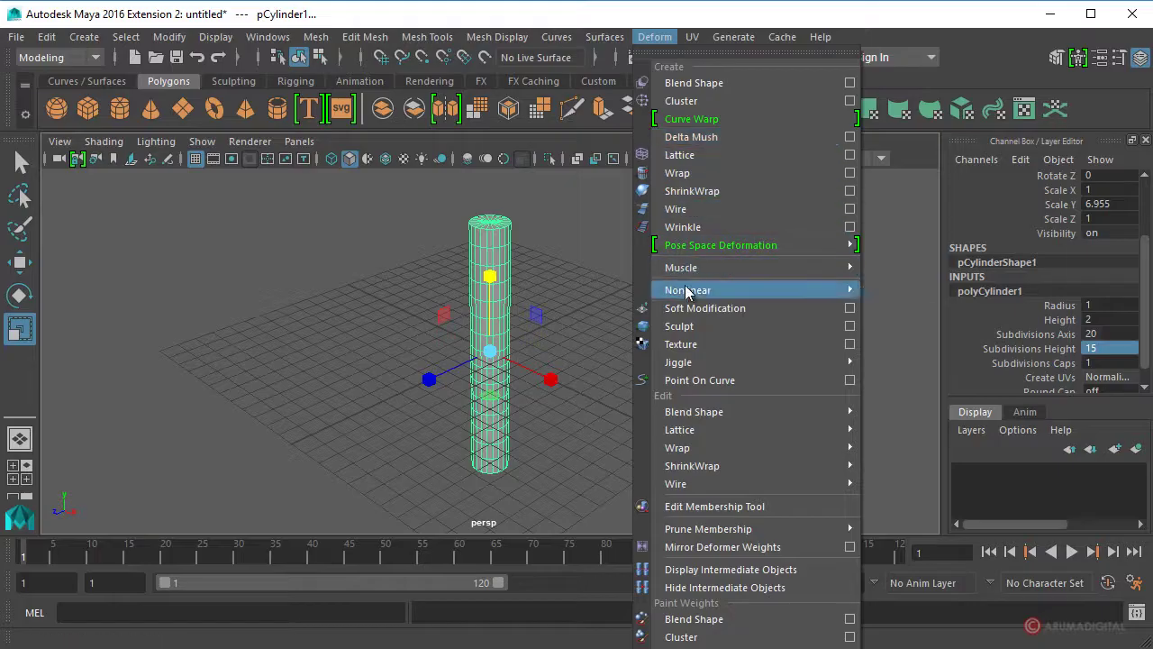
mouse_move(762, 290)
click(901, 360)
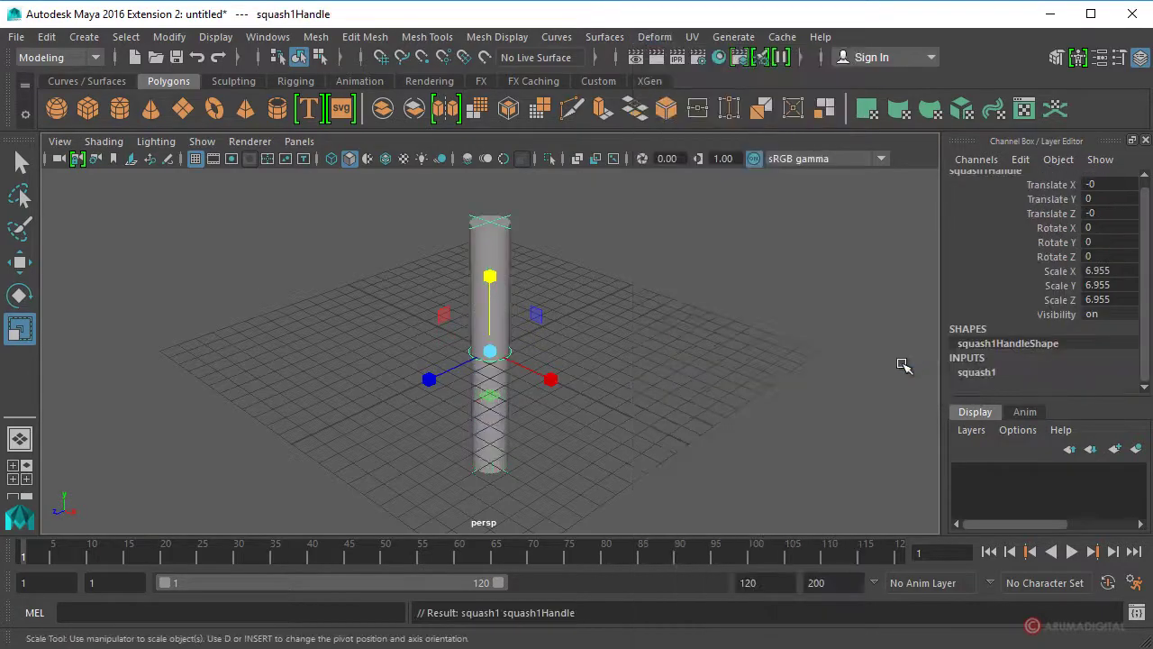
- Set the squash deformer's Factor to about -0.2 so the cylinder bulges in the middle
click(991, 373)
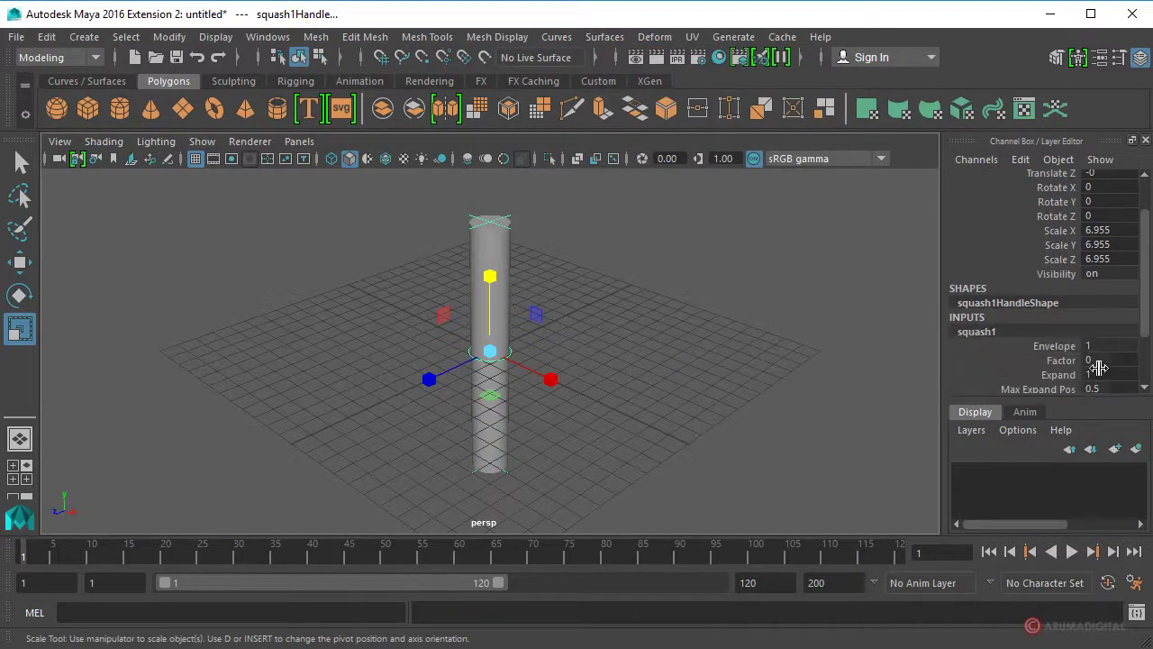
click(1063, 361)
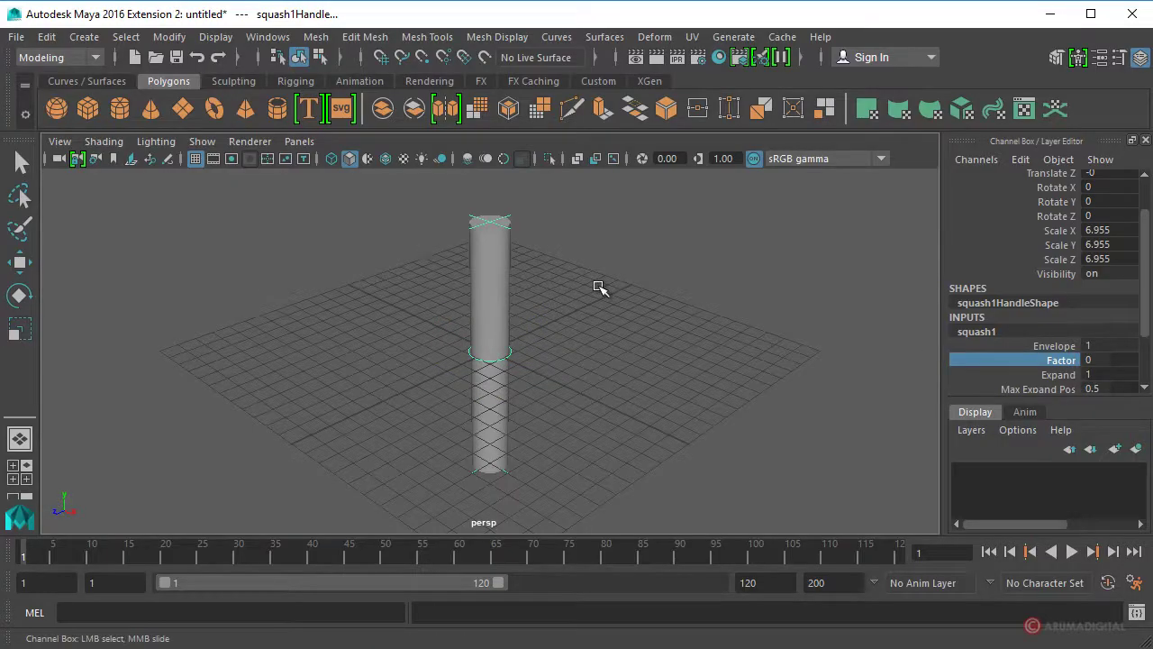
middle_drag(600, 287, 595, 284)
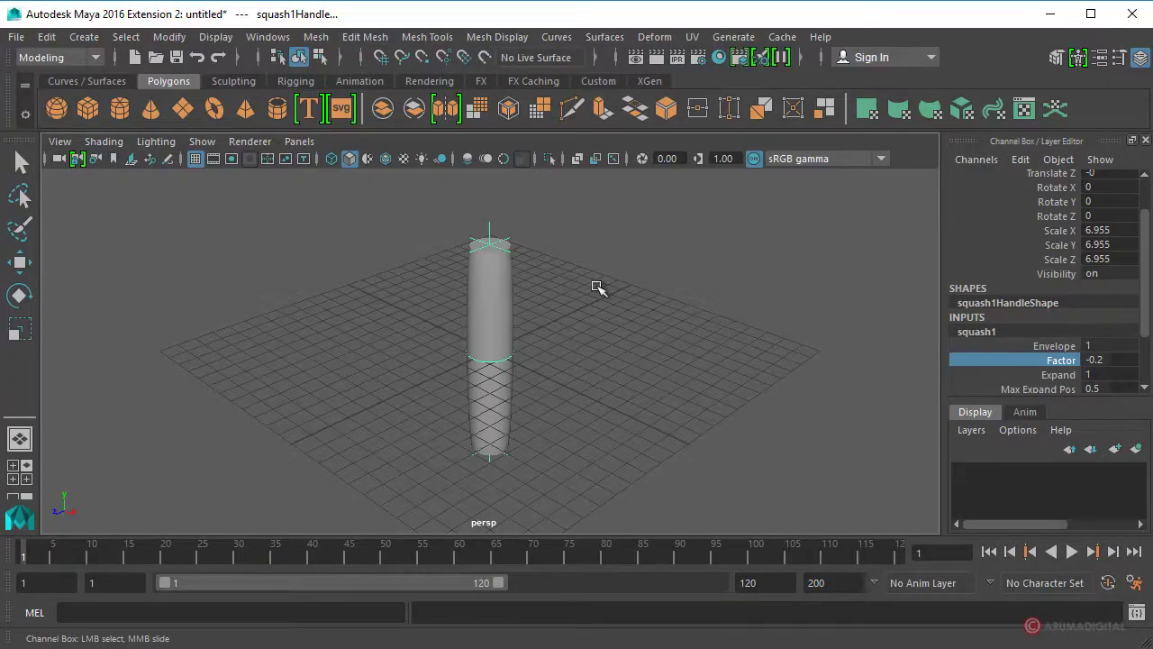
- Select the squashed cylinder and delete its construction history
alt+drag(587, 323, 591, 304)
click(511, 261)
key(r)
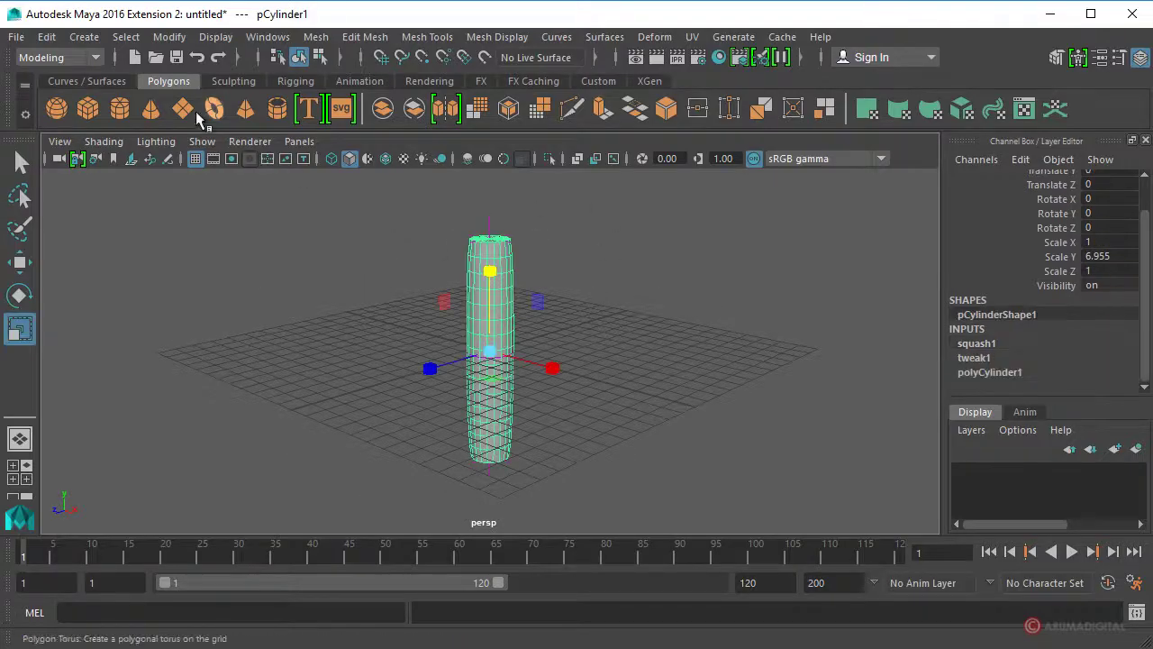
click(41, 37)
mouse_move(81, 250)
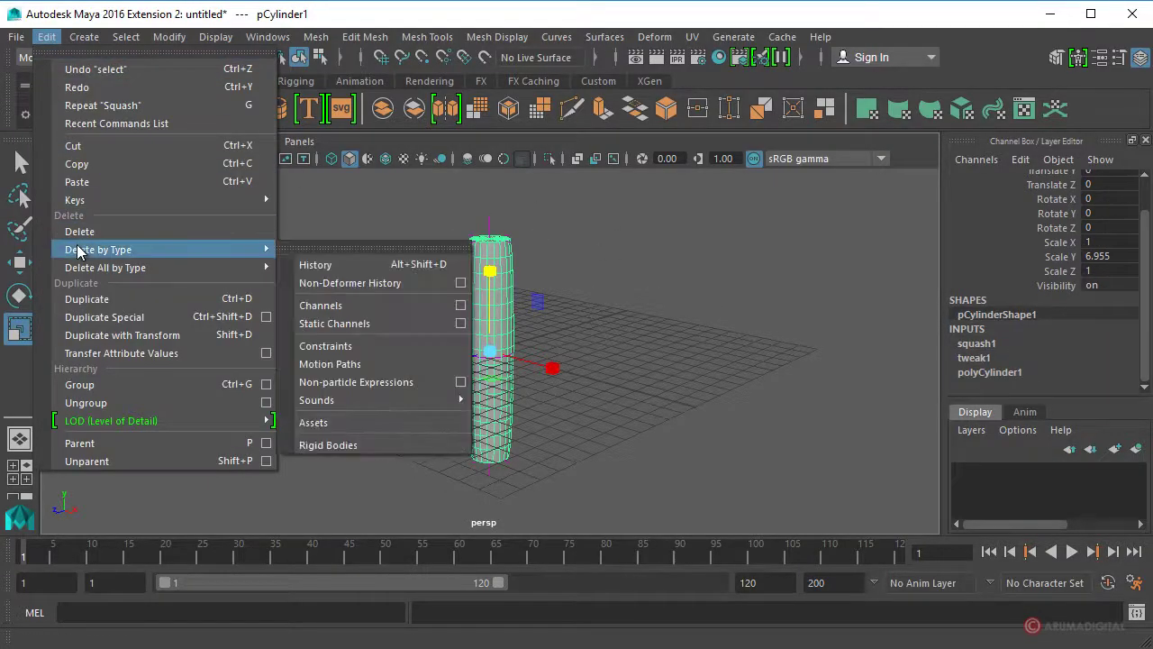
click(325, 267)
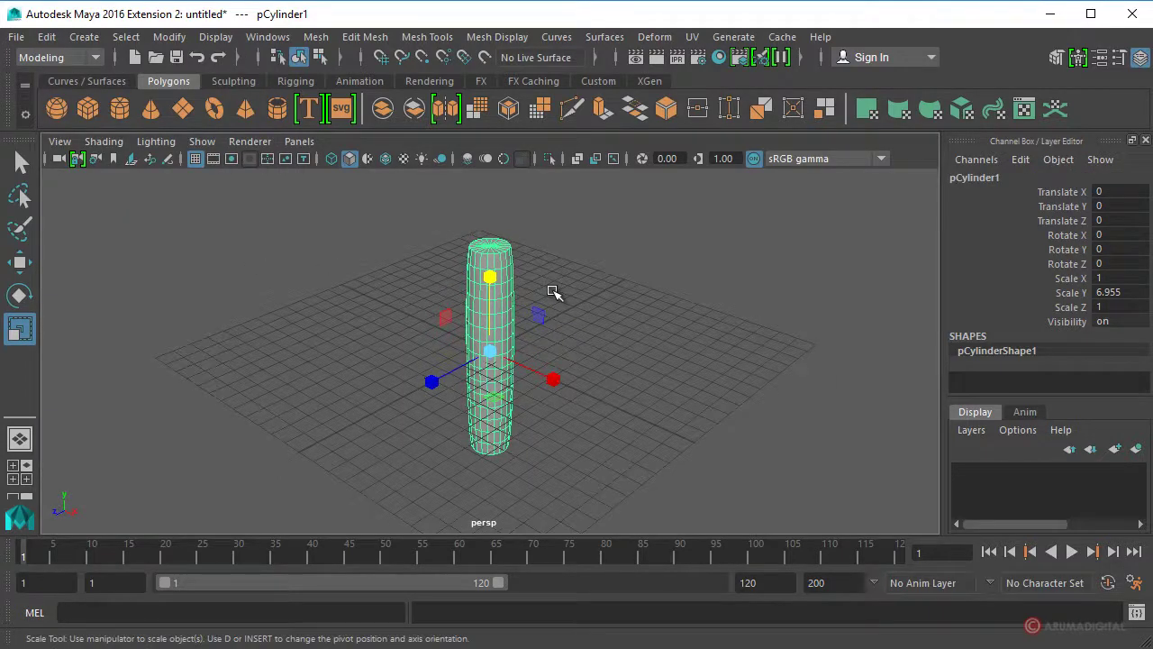
- Raise the cylinder along Y to a Translate Y of about 5.874 so it stands on the grid
key(w)
drag(489, 265, 505, 160)
alt+drag(518, 306, 524, 358)
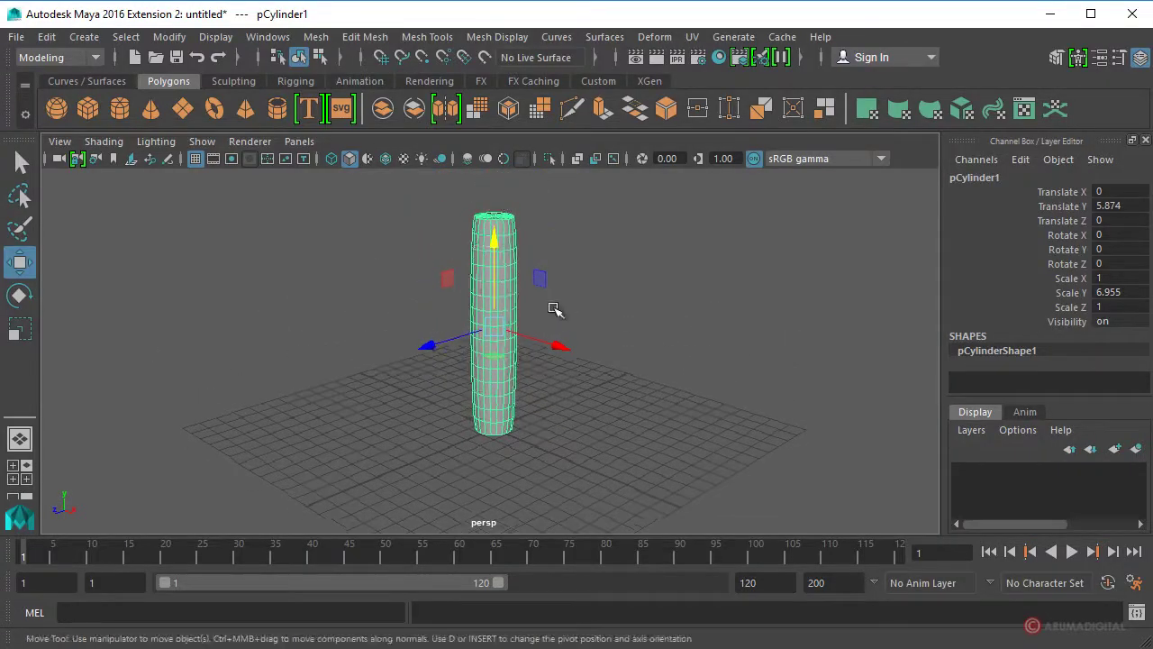
- Create a polygon cube at the column's foot and scale it uniformly to about 3.326
click(84, 36)
mouse_move(135, 101)
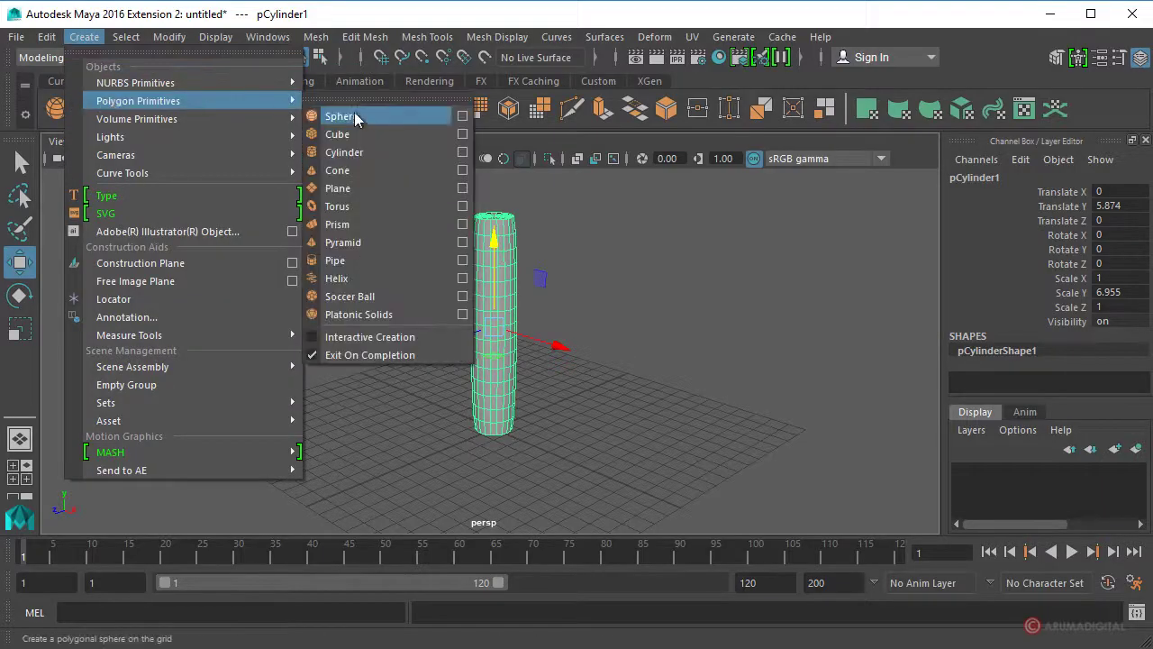
click(335, 134)
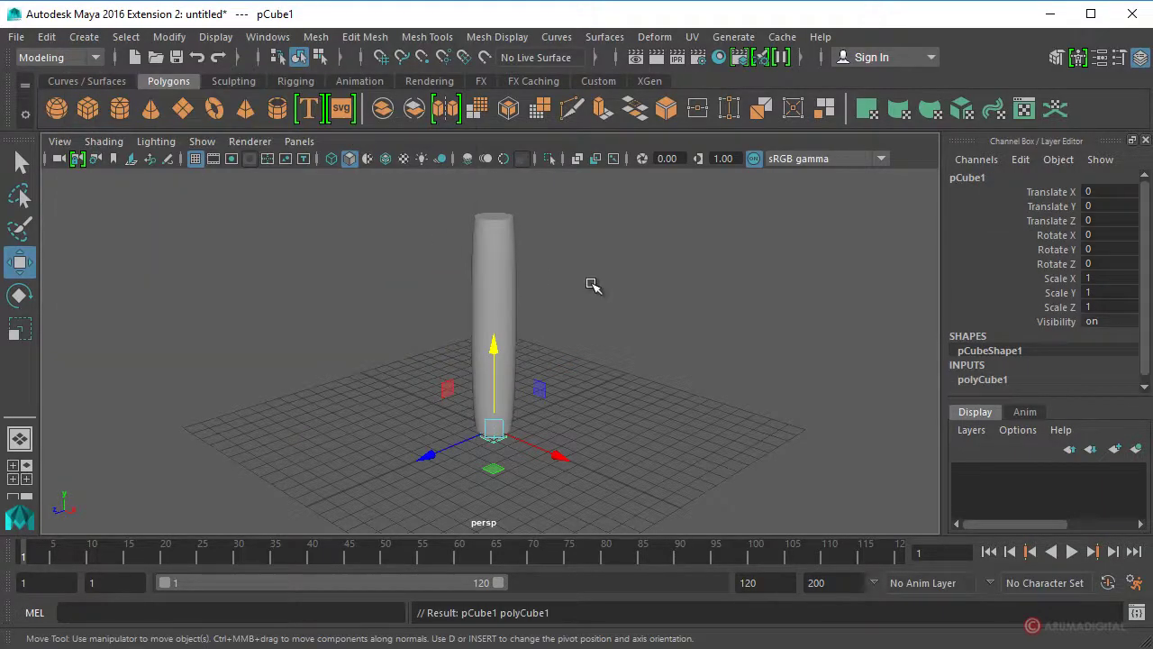
key(r)
click(494, 429)
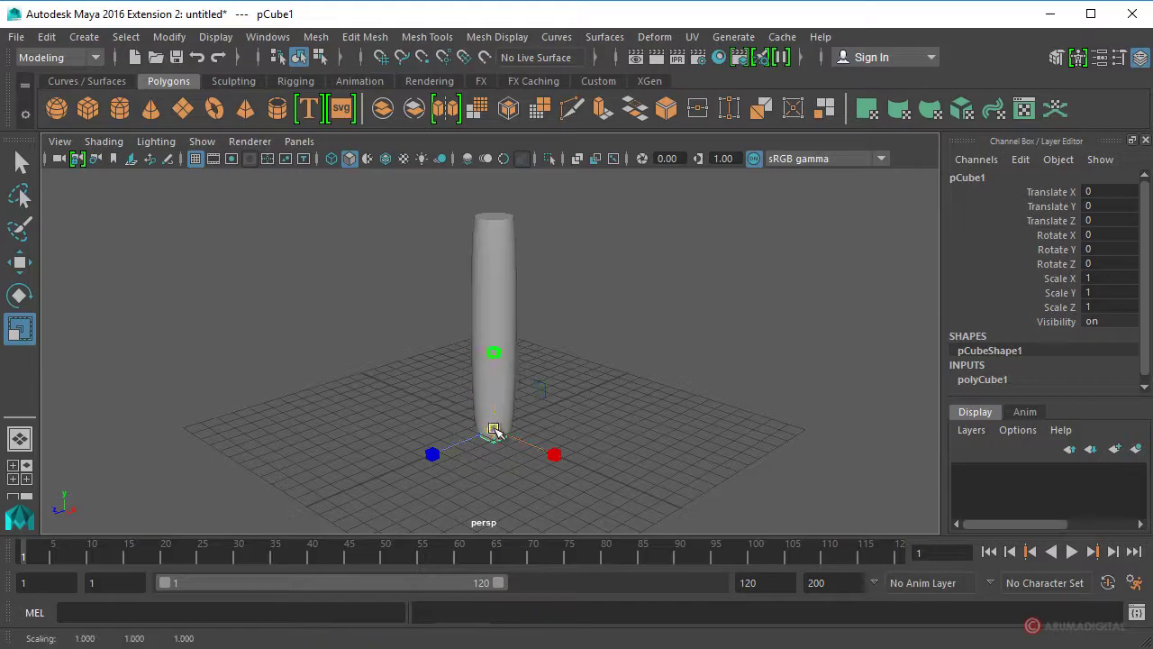
drag(493, 429, 531, 425)
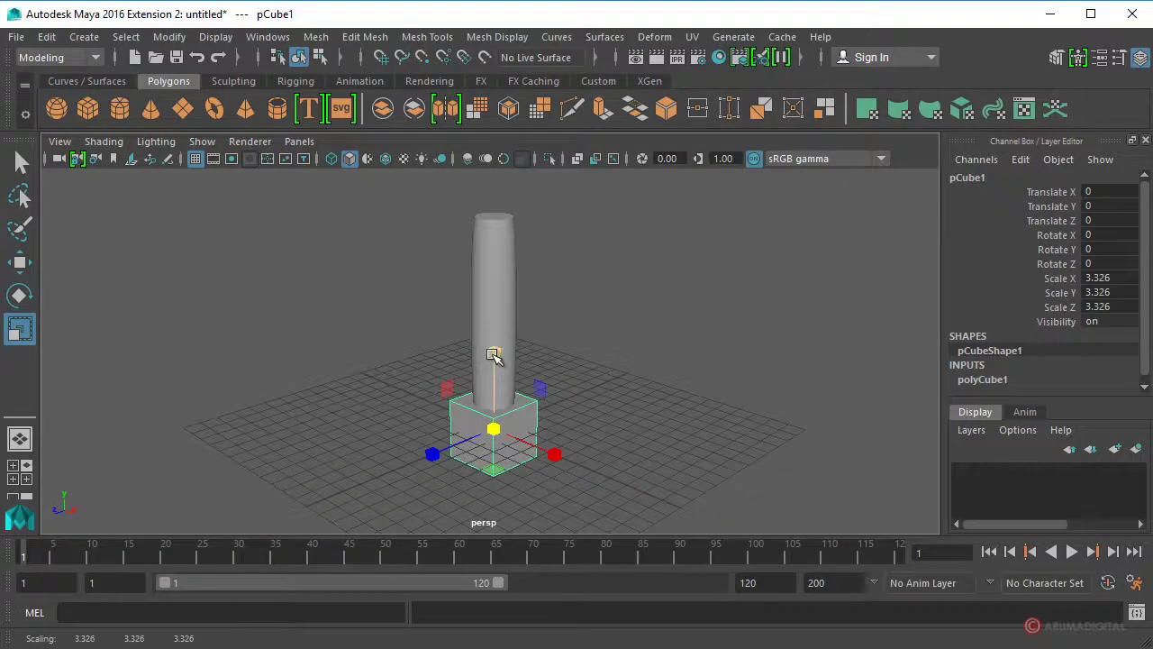
- Flatten the cube into a base slab with Scale Y about 0.927 and raise it to Translate Y about 0.503
drag(492, 359, 510, 418)
key(w)
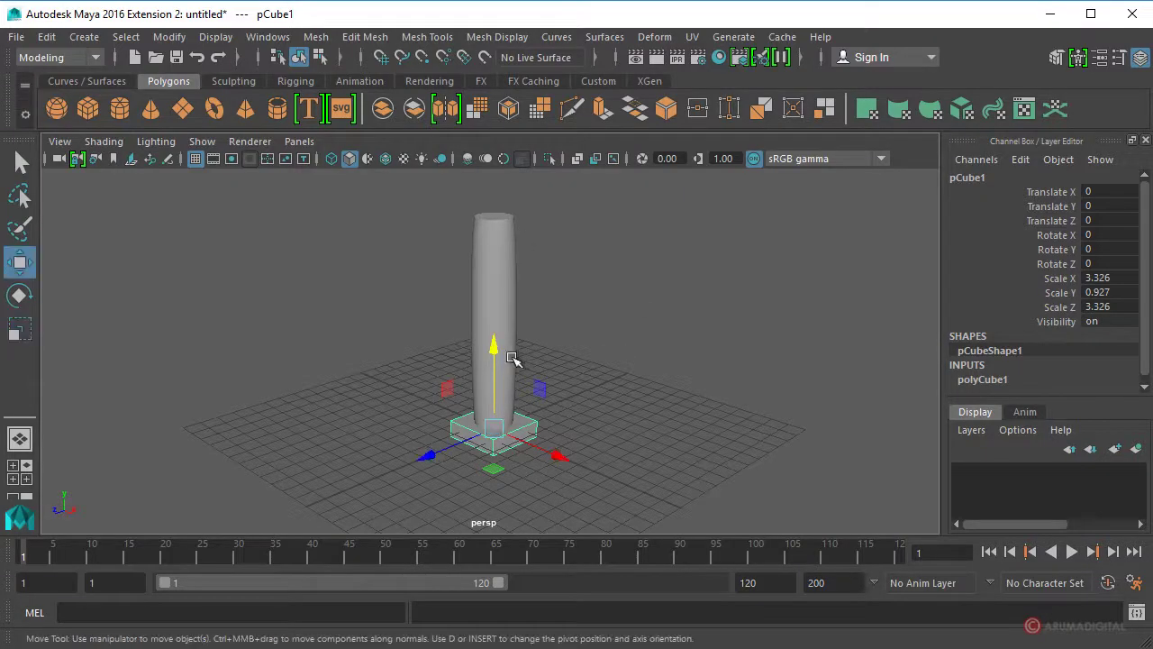
mouse_move(497, 351)
mouse_down()
mouse_move(489, 334)
mouse_move(592, 288)
mouse_move(489, 352)
mouse_up()
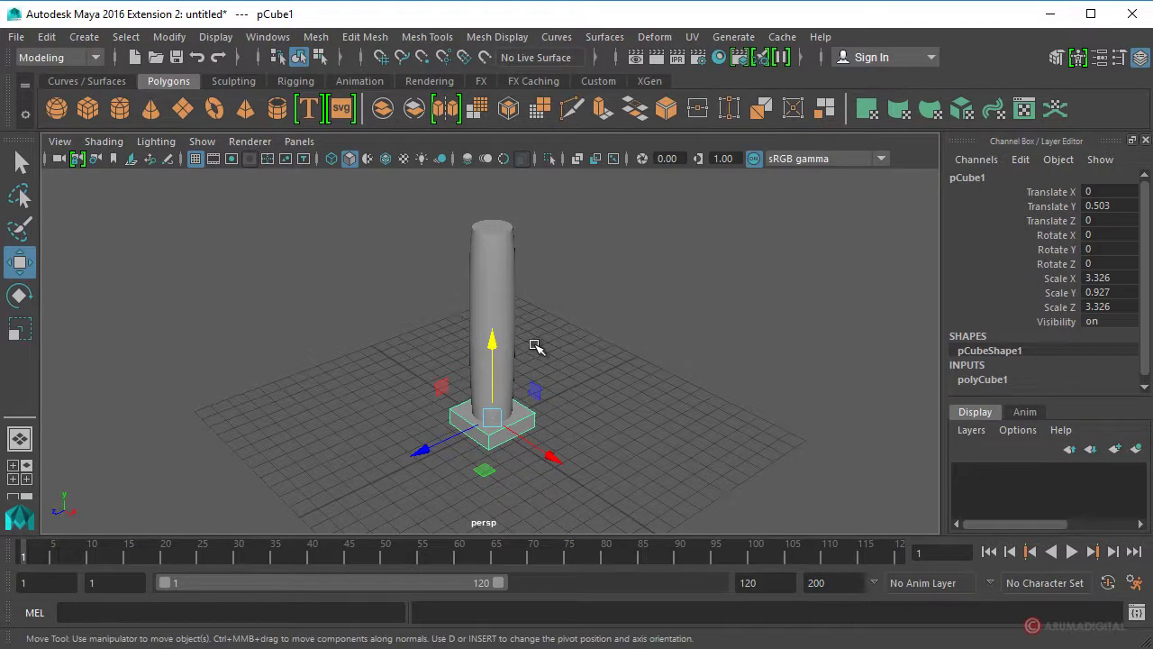
- Duplicate the base slab and move the copy up to the column's top at Translate Y about 11.418
key(ctrl+d)
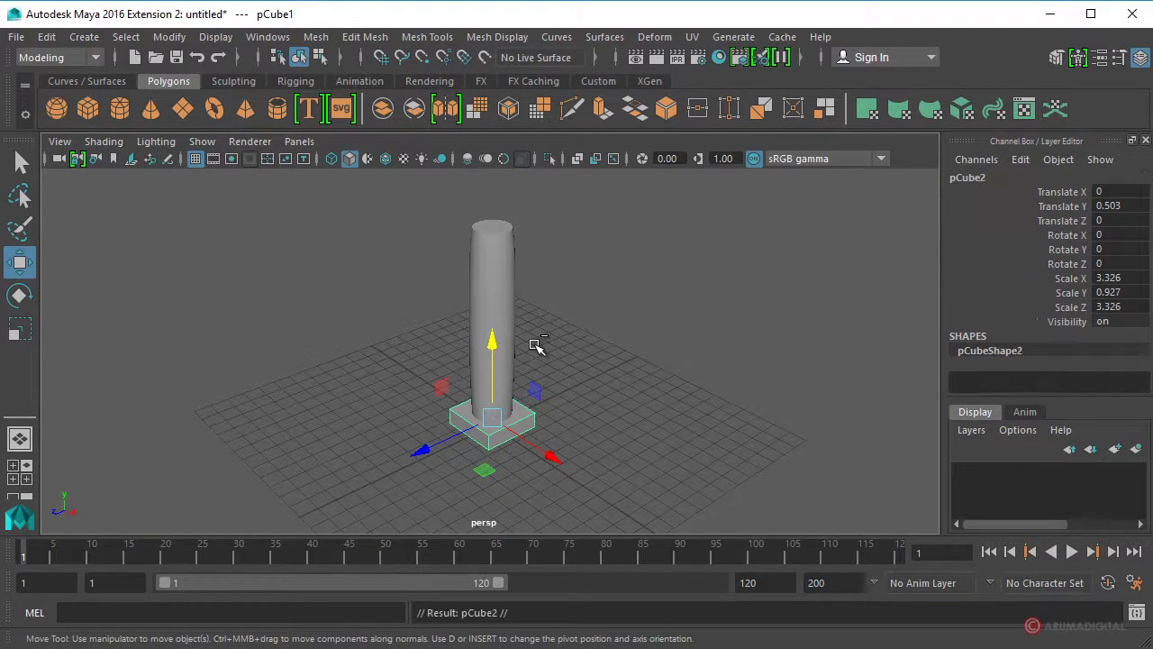
drag(491, 347, 482, 143)
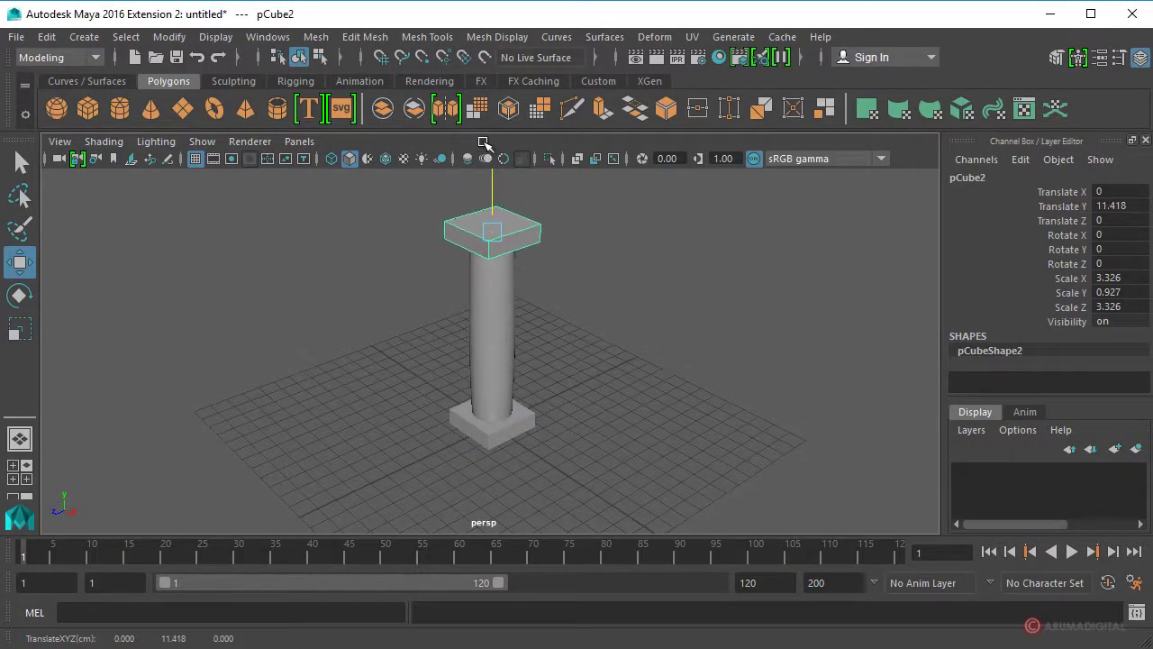
alt+drag(465, 296, 488, 282)
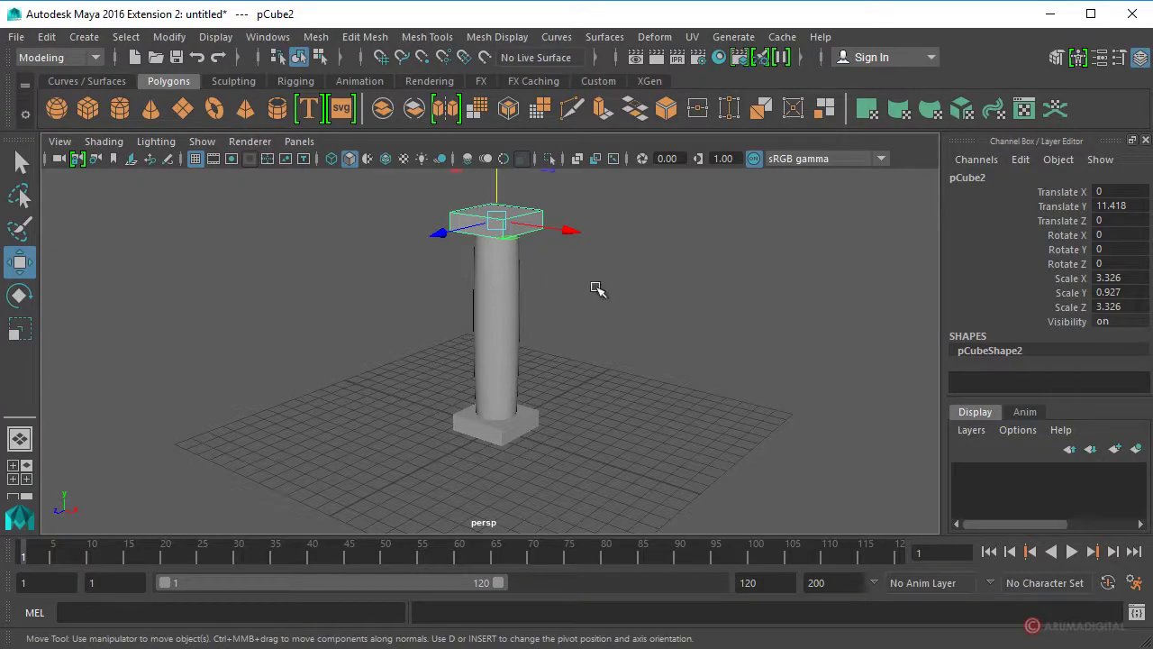
- Select the shaft and both slabs and assign a new Lambert material to them
alt+drag(597, 284, 589, 250)
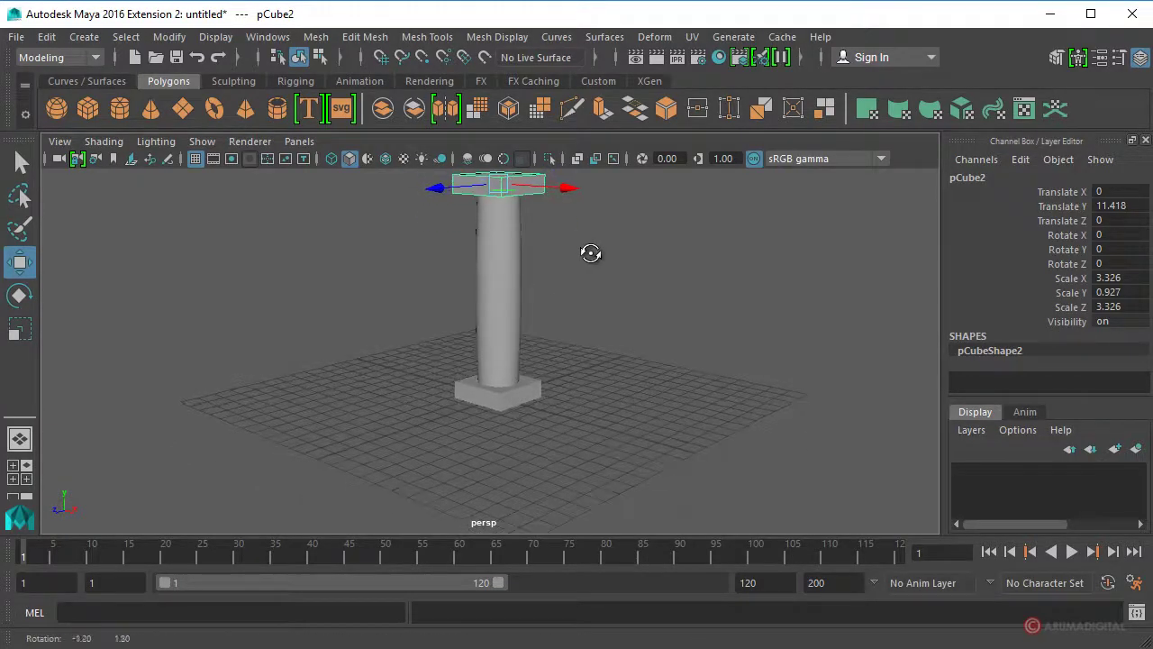
drag(617, 445, 425, 184)
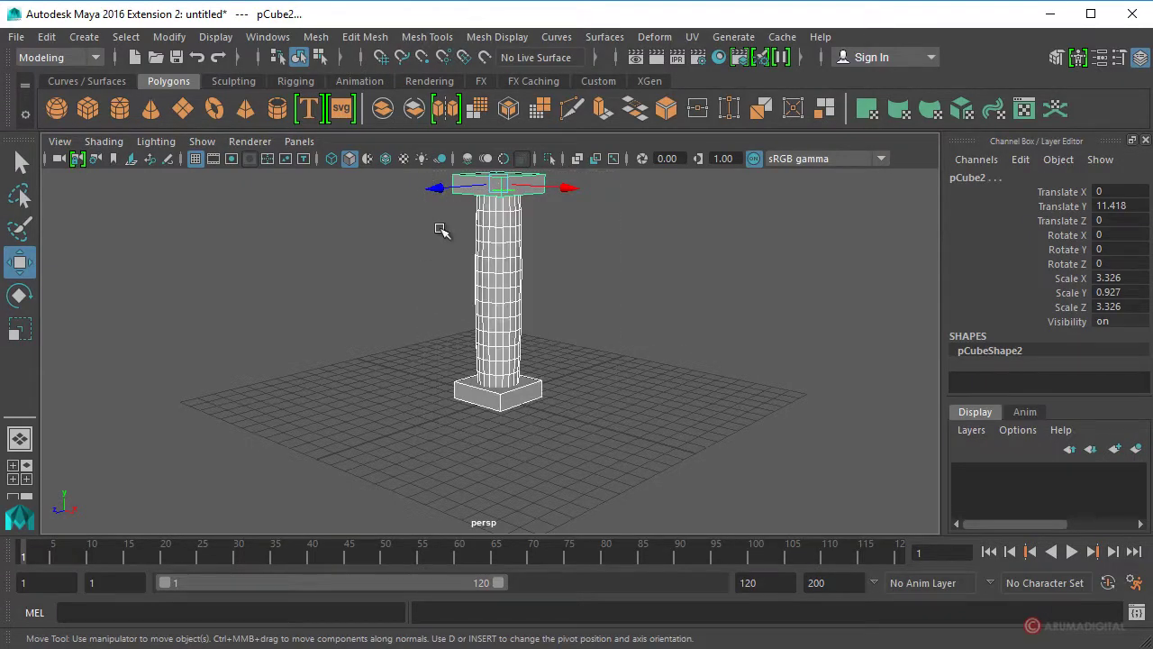
right_click(530, 177)
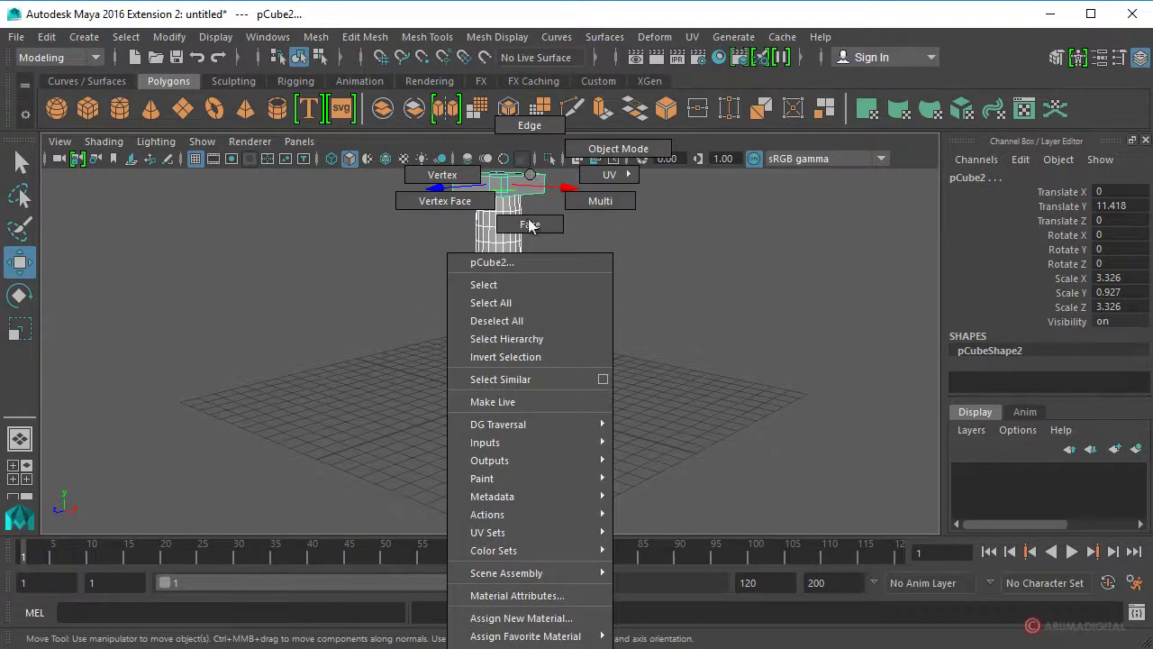
mouse_move(503, 577)
click(502, 618)
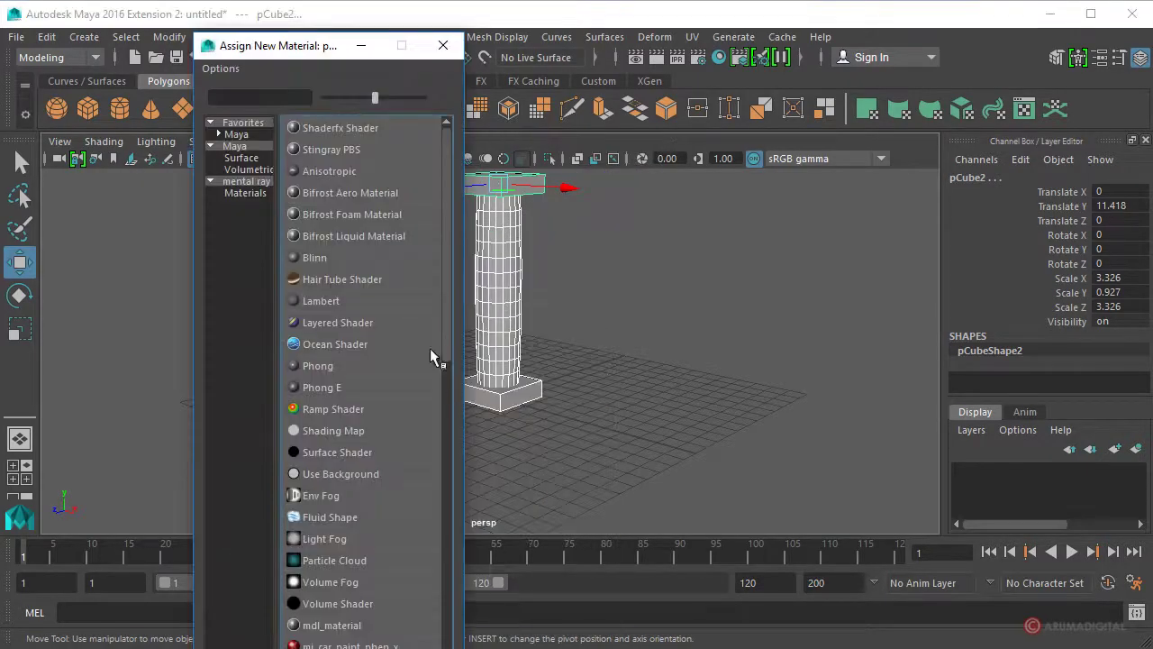
click(325, 301)
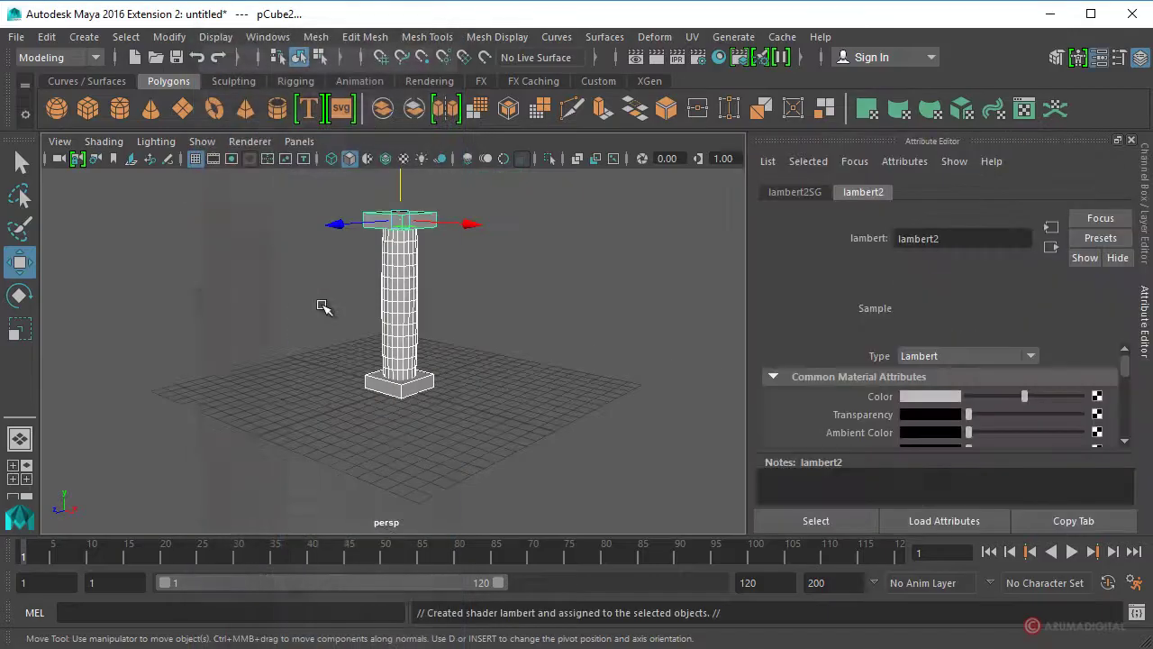
- Map a Brownian 3D texture to the Lambert material's Color
click(1098, 401)
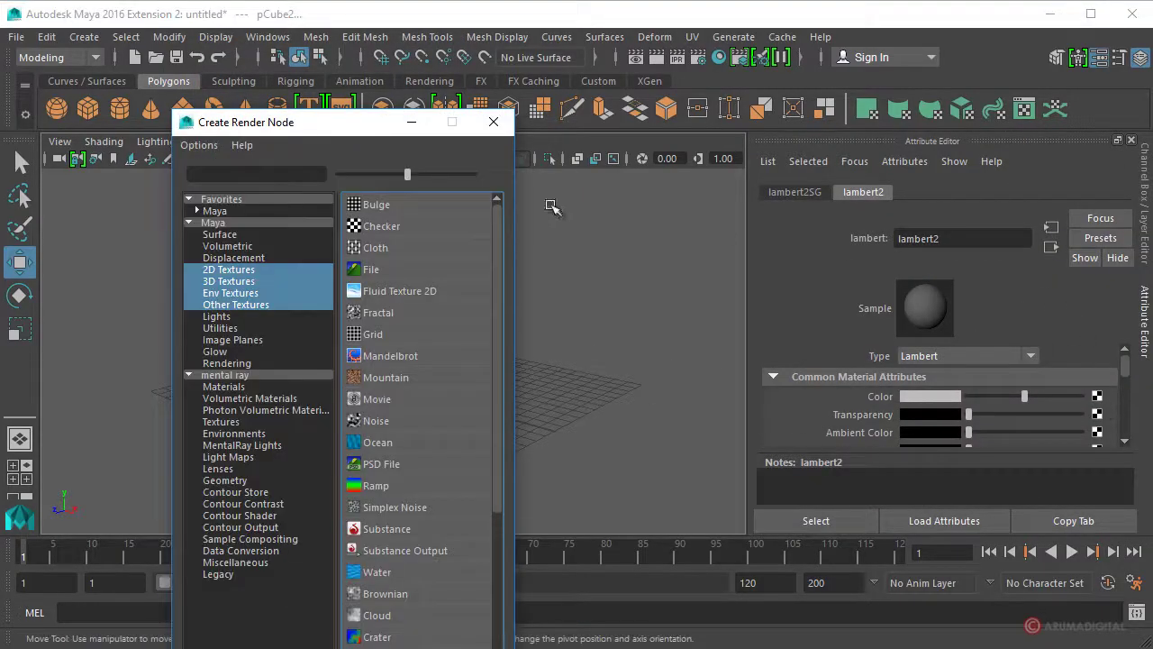
click(240, 283)
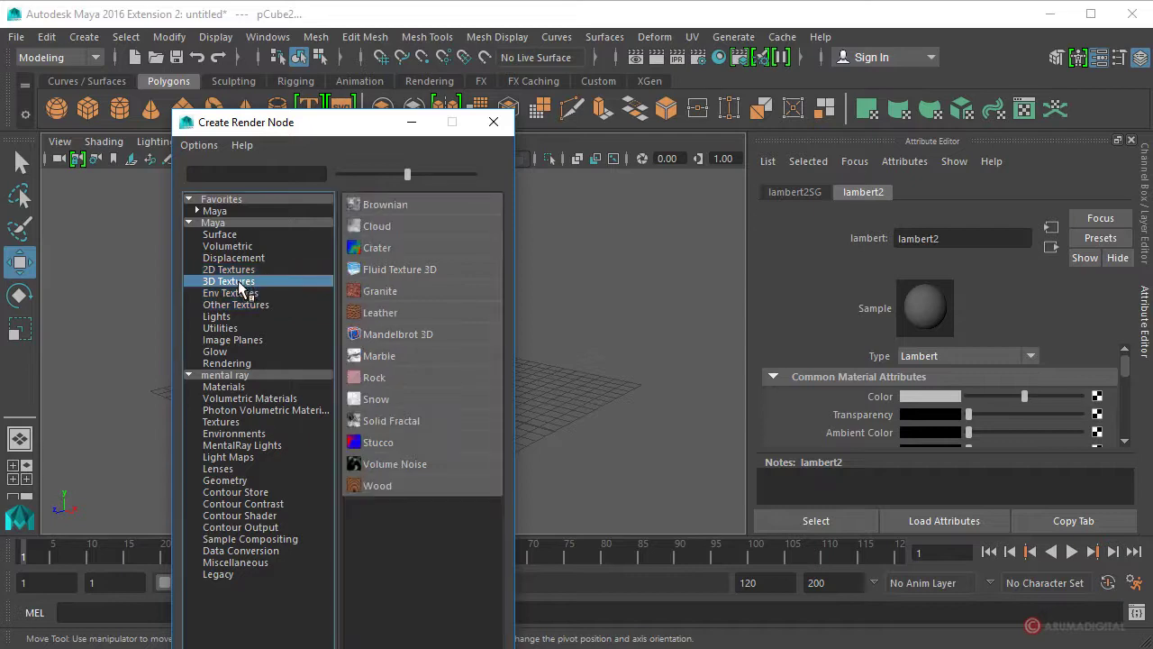
click(384, 205)
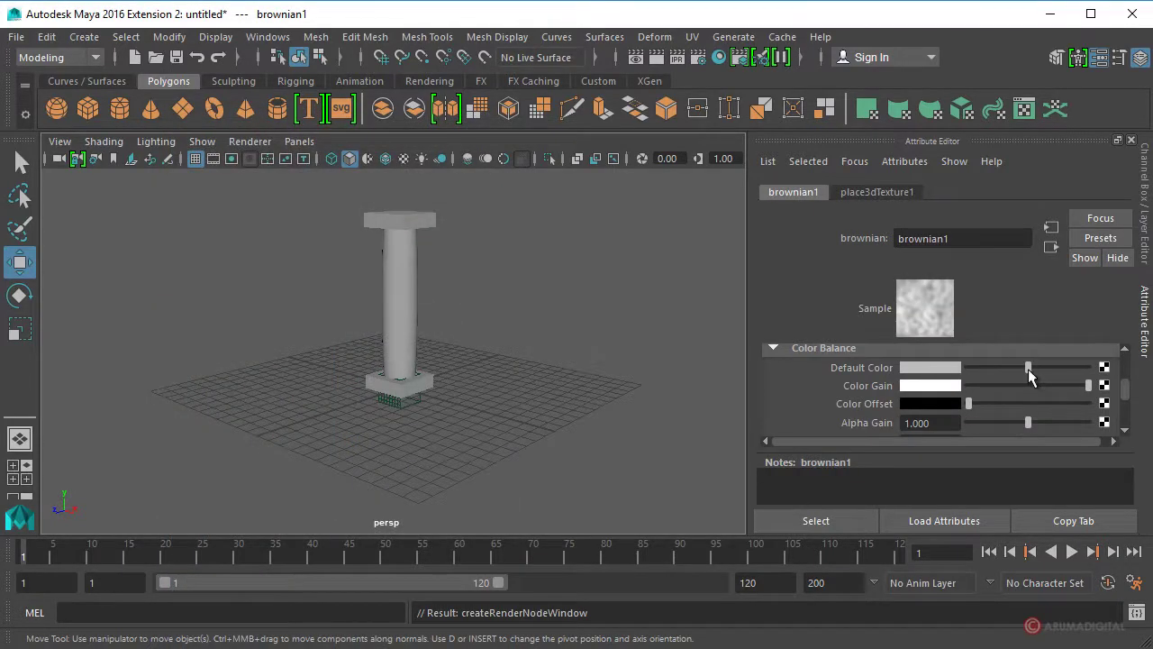
- Set the Brownian texture's Lacunarity to about 4.969, Increment to about 0.015 and Octaves to about 4.084
drag(1030, 377, 1085, 380)
scroll(1023, 394, up, 3)
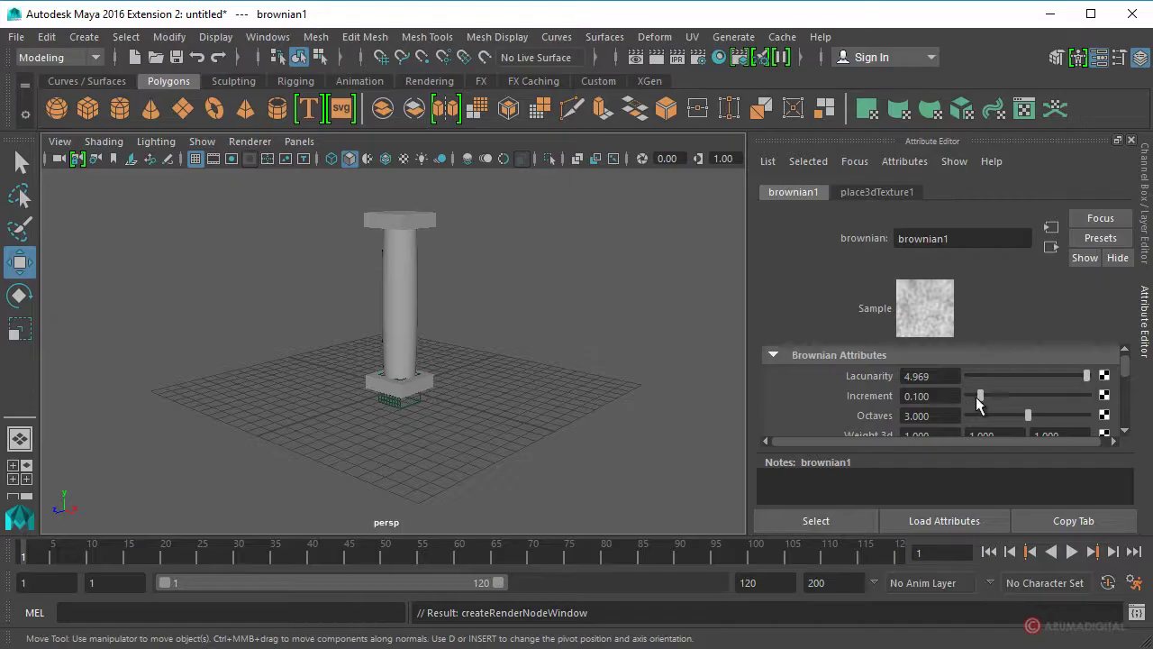
drag(978, 396, 969, 396)
drag(1027, 419, 1060, 419)
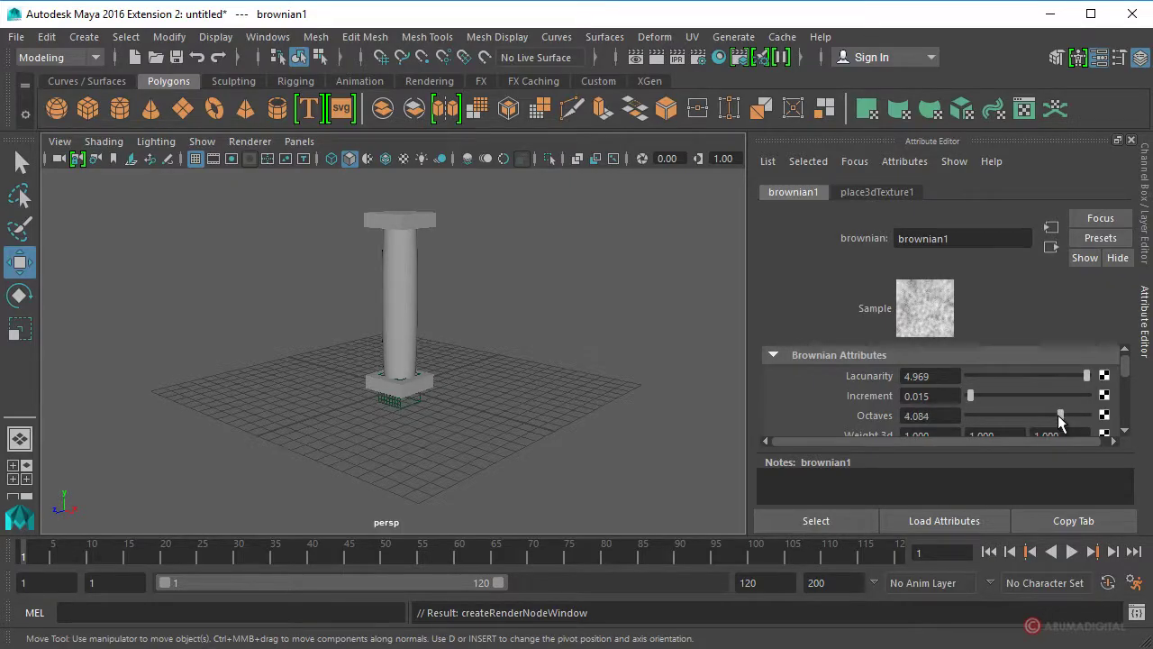
scroll(1018, 388, down, 2)
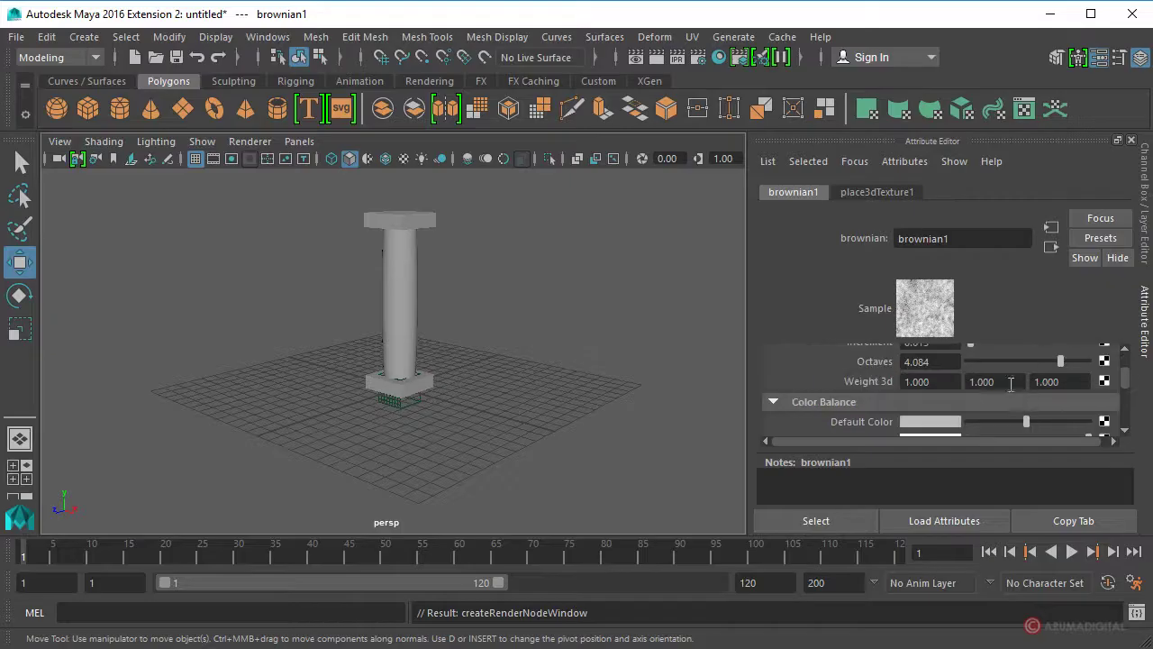
- Set the Brownian texture's Color Gain to a dusty brown at about H 18.446, S 0.530, V 0.440
scroll(951, 401, down, 2)
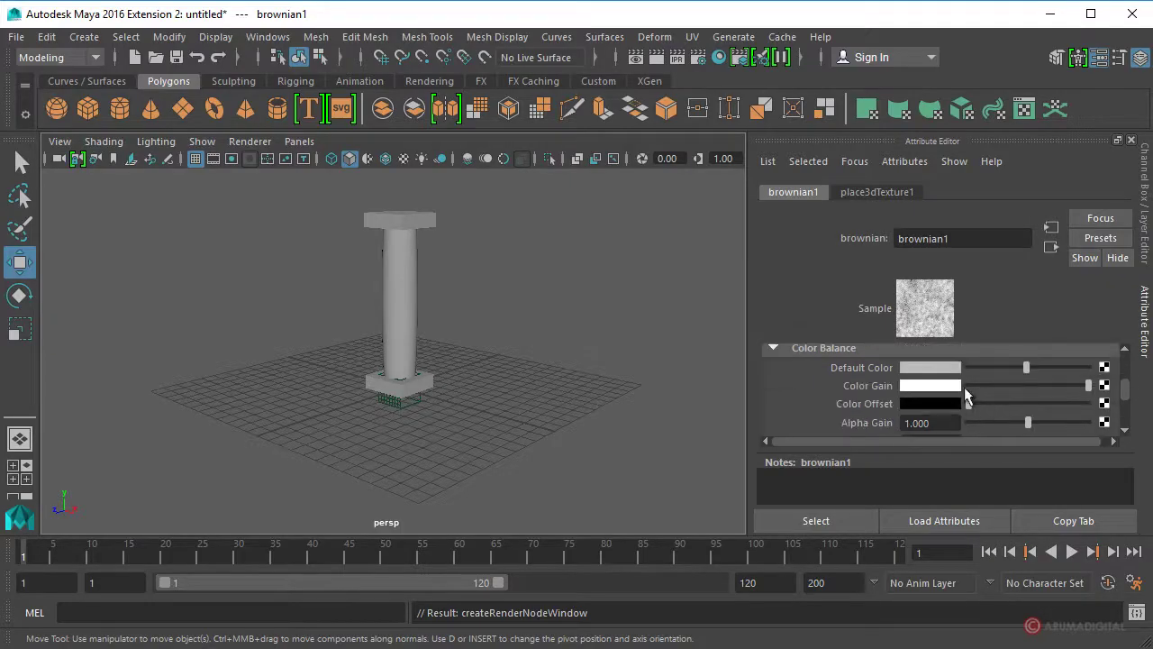
click(935, 388)
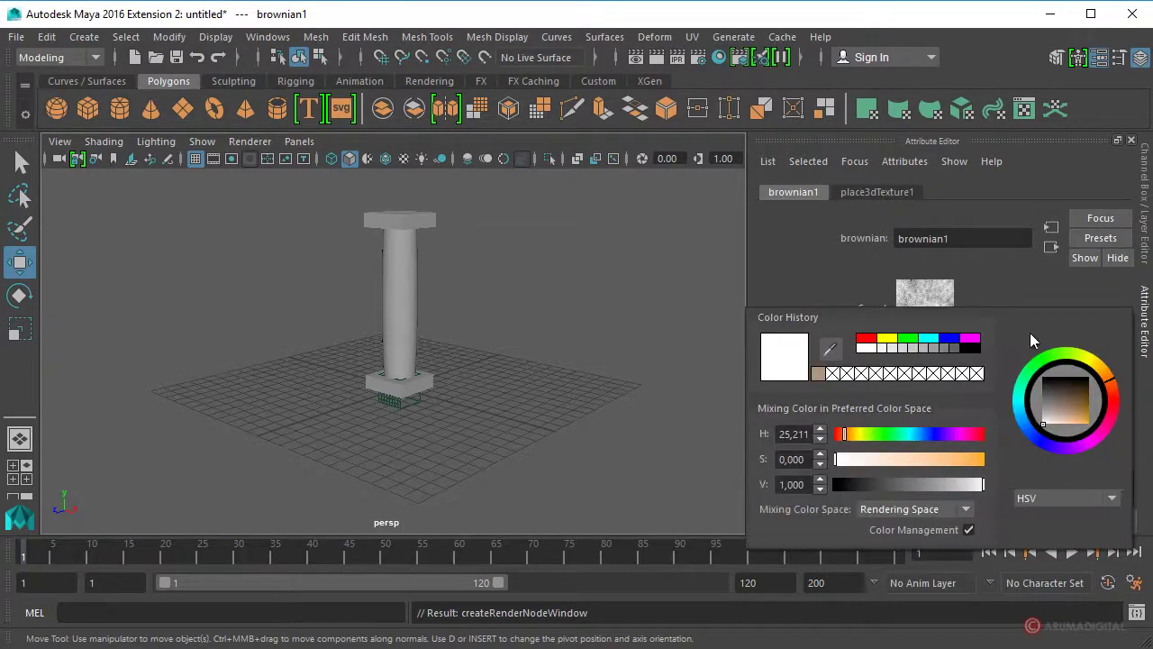
click(1116, 389)
click(1067, 413)
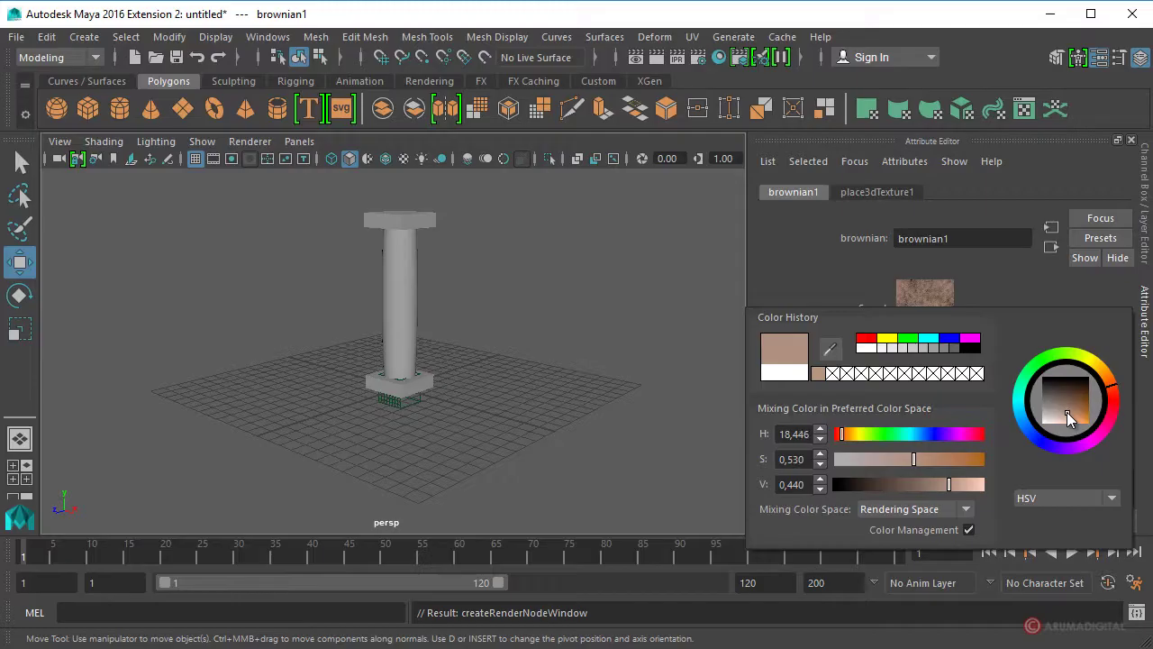
click(994, 283)
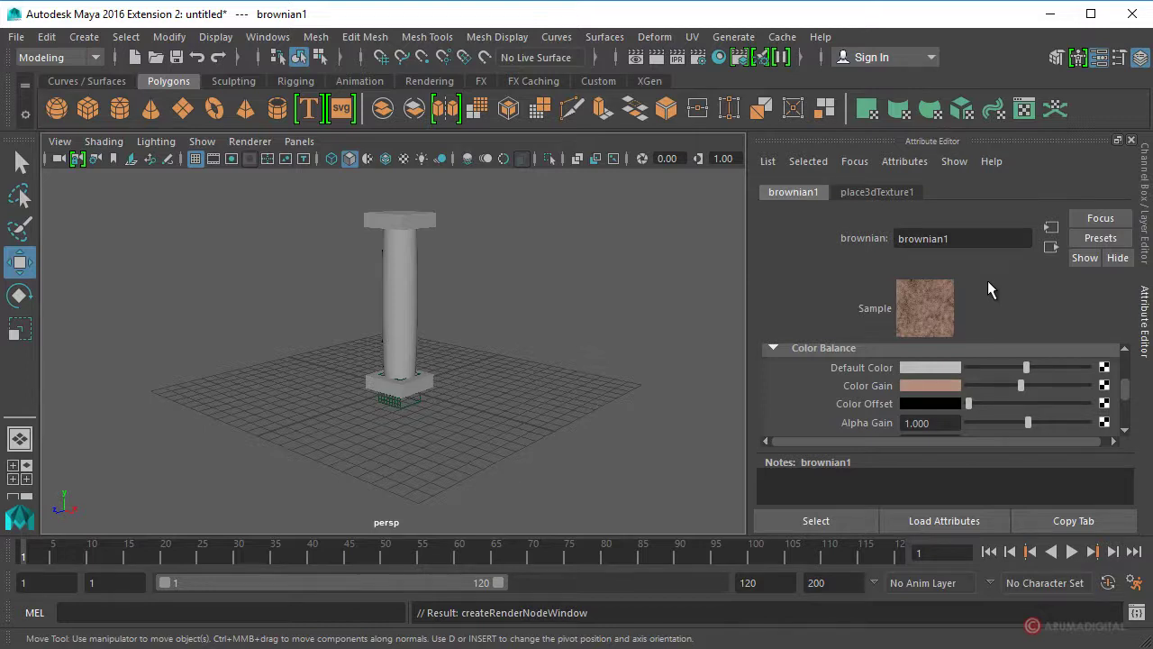
- Open the Hypershade and graph the input and output connections of the column's lambert2 material
click(720, 55)
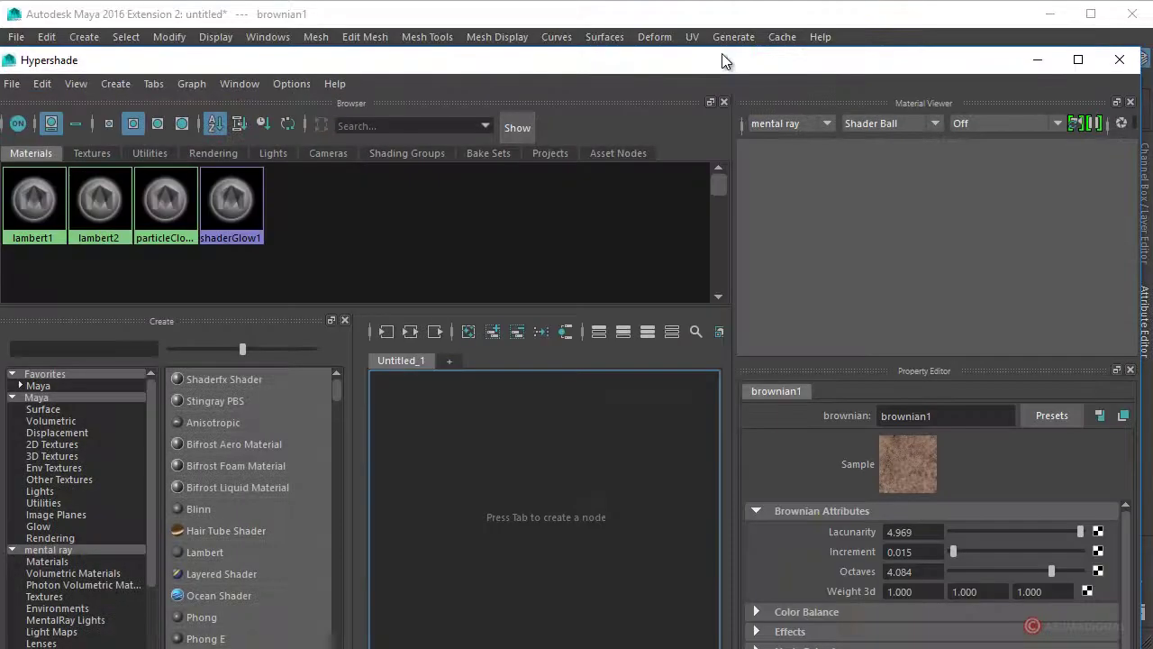
drag(506, 72, 518, 41)
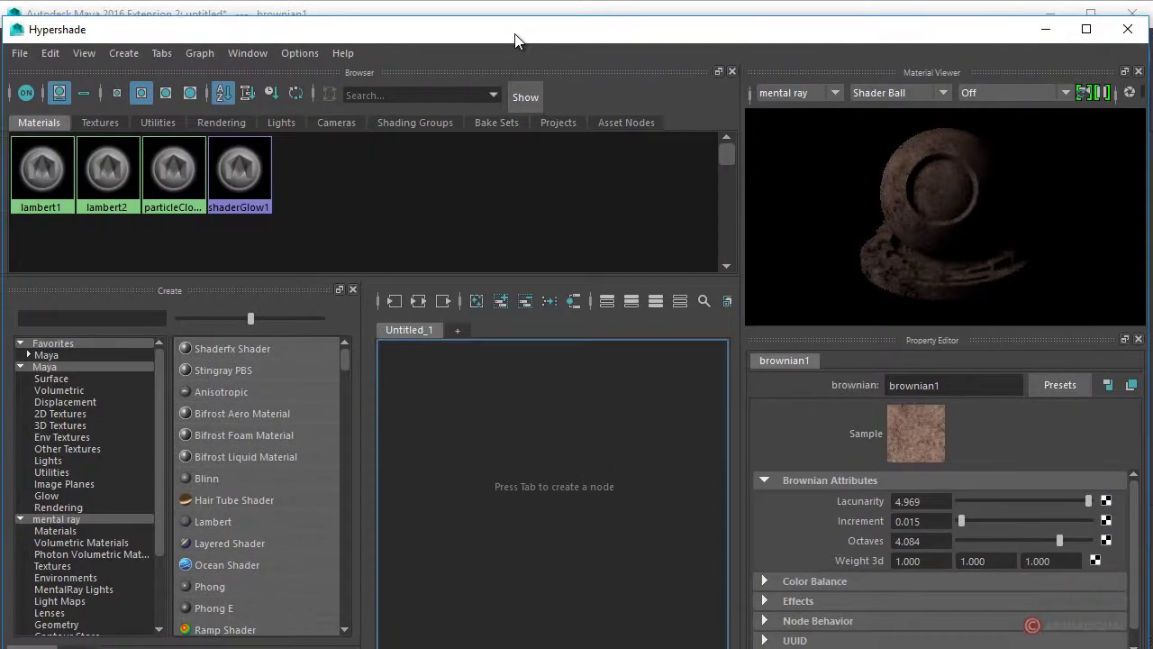
click(120, 173)
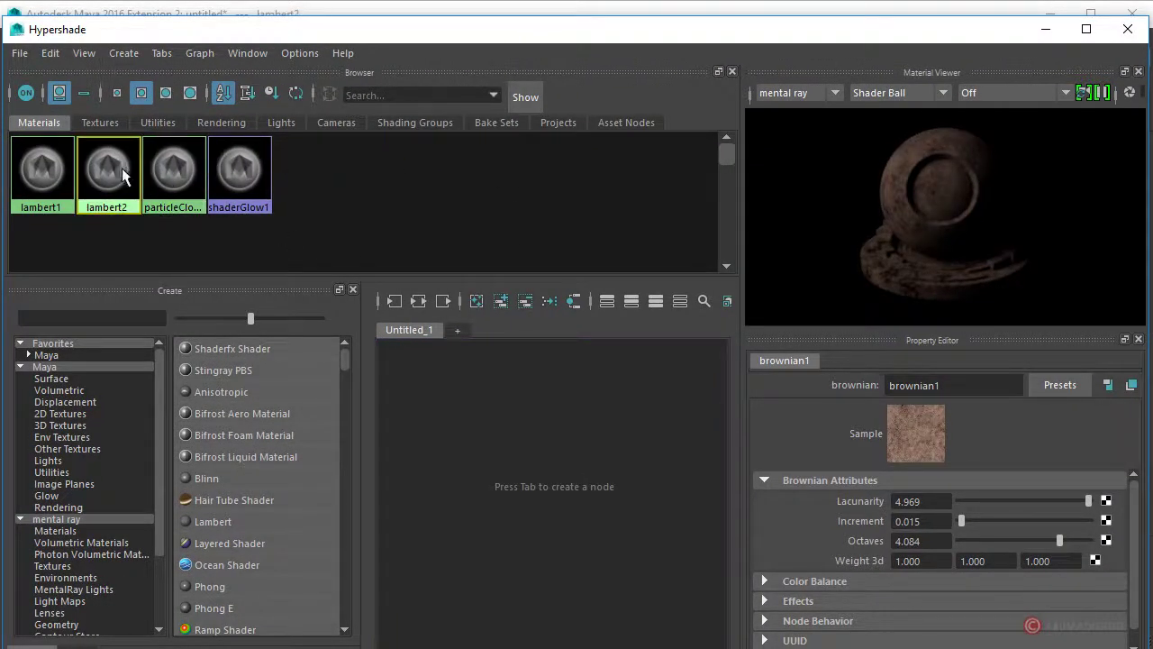
click(501, 303)
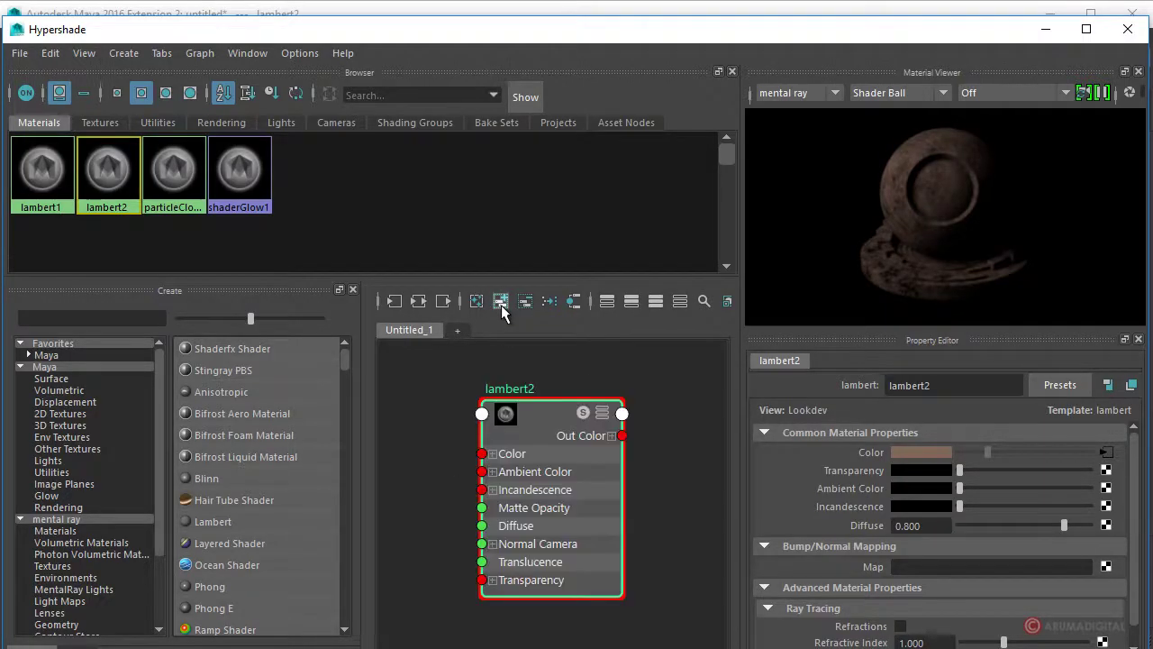
click(420, 301)
scroll(577, 436, up, 5)
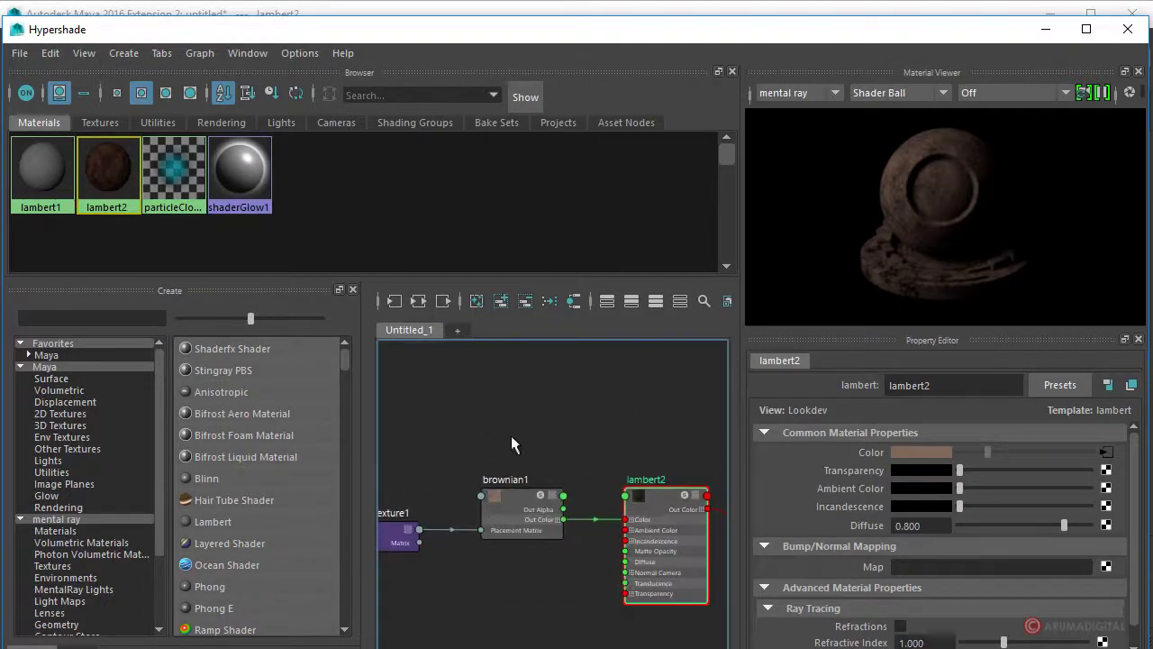
scroll(559, 381, up, 2)
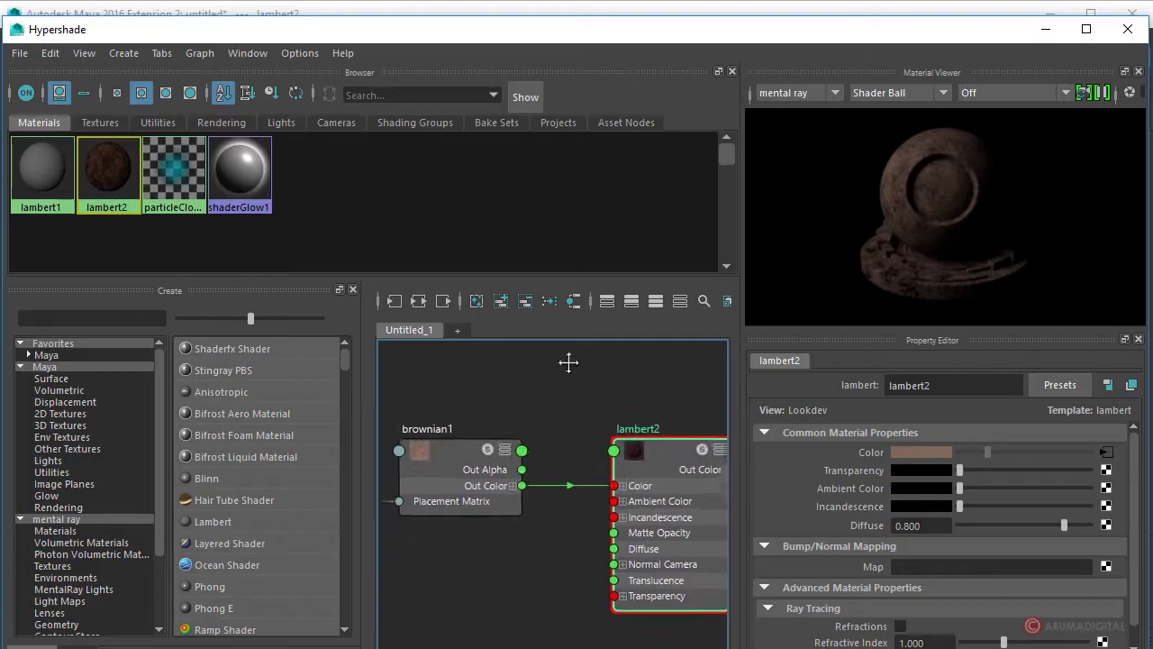
- Search the node list for "bump" and create a Bump 3d node in the material graph
click(79, 318)
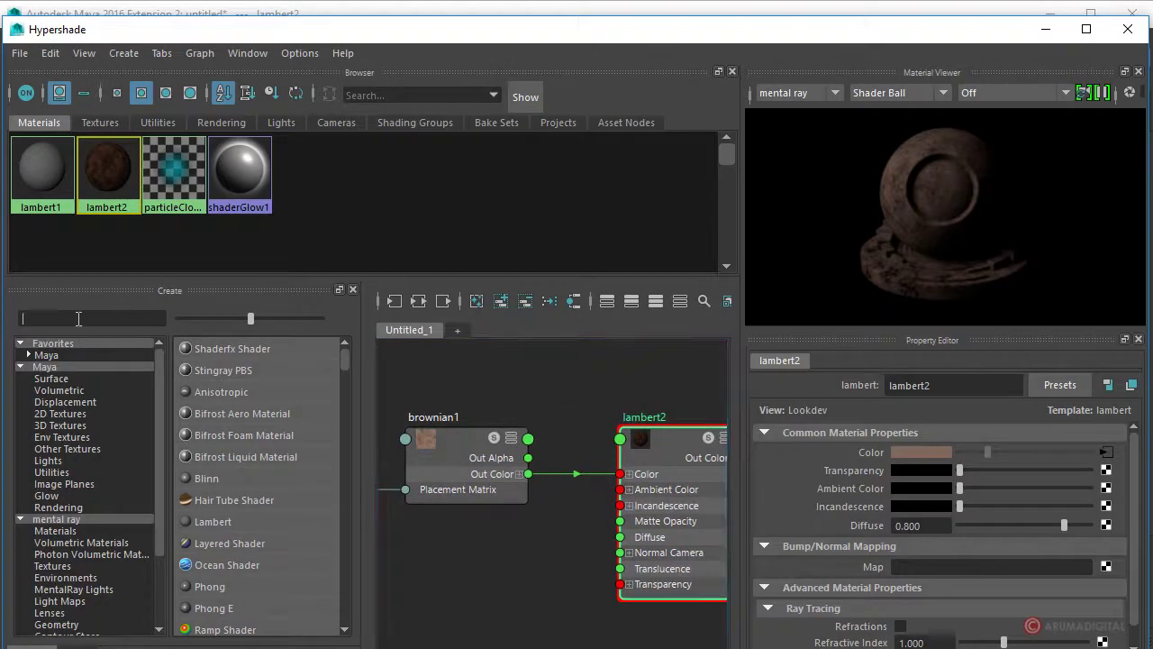
text(bump)
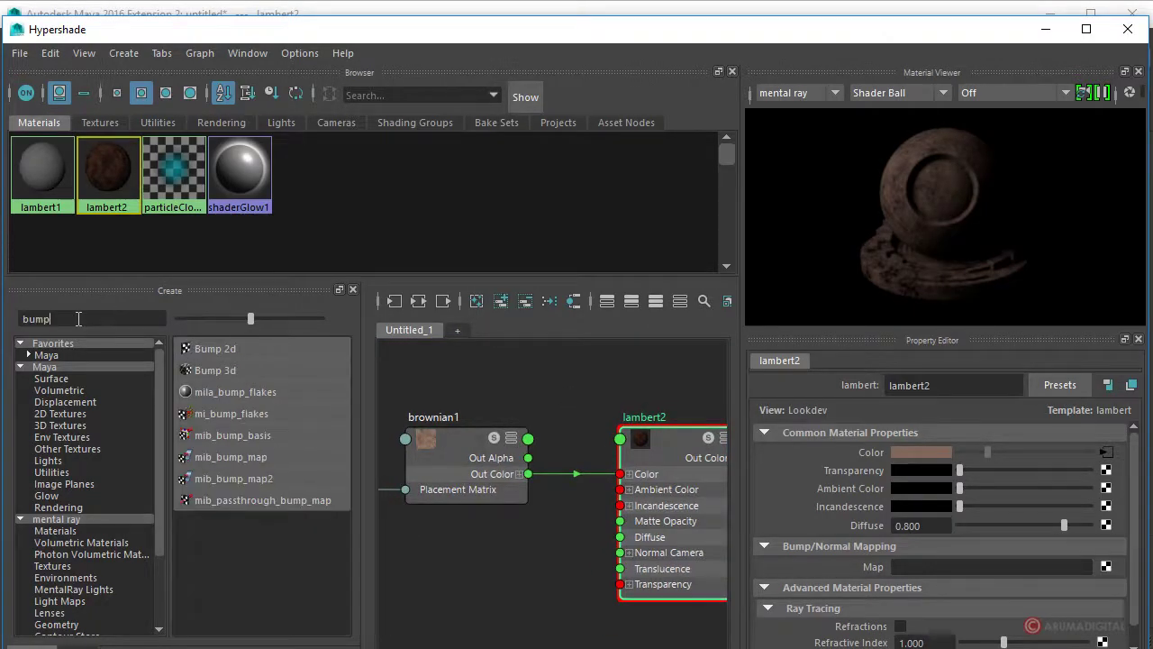
click(228, 370)
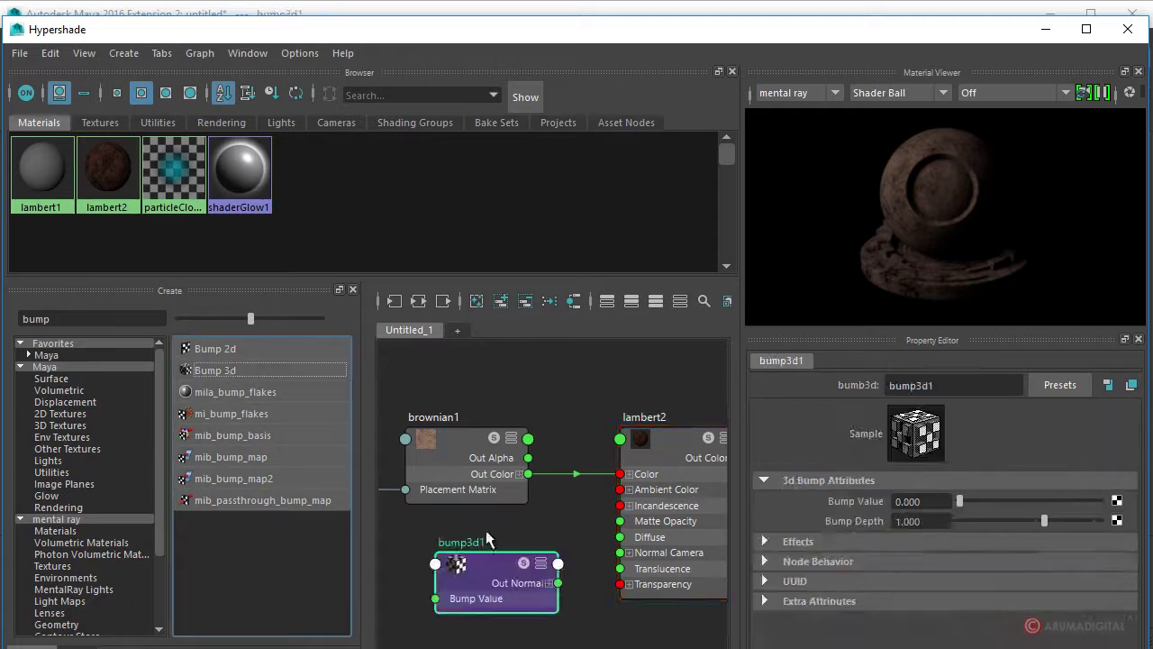
- Connect the Brownian texture's Out Alpha to Bump Value and the bump's Out Normal to lambert2's Normal Camera, and close the Hypershade
click(529, 458)
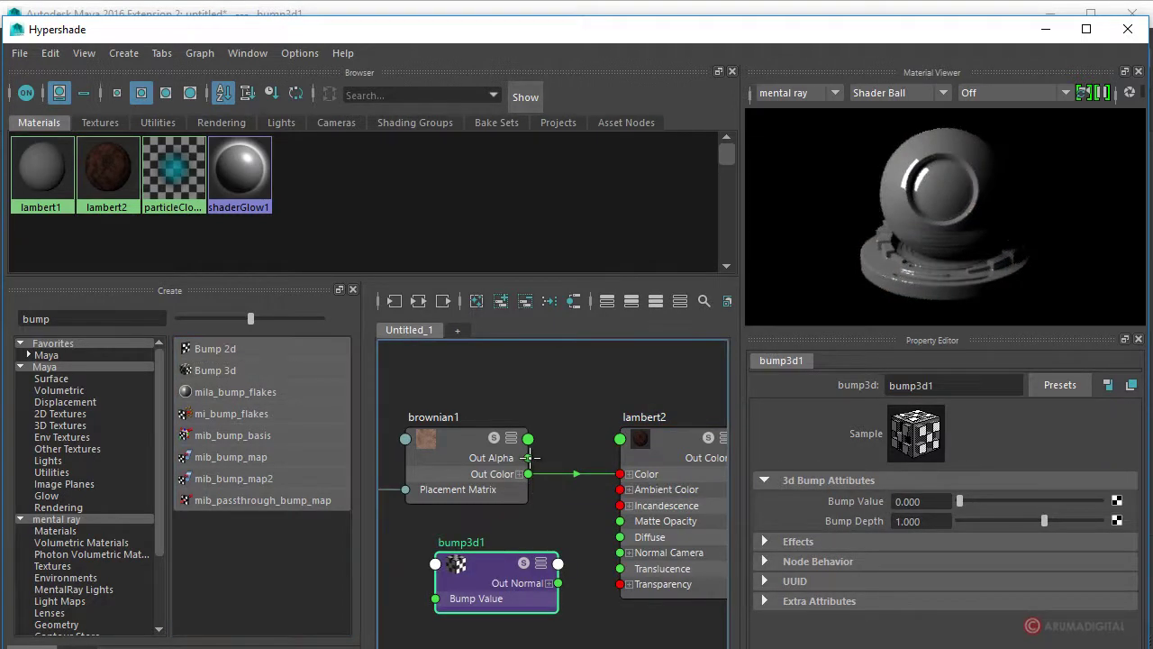
drag(532, 459, 435, 598)
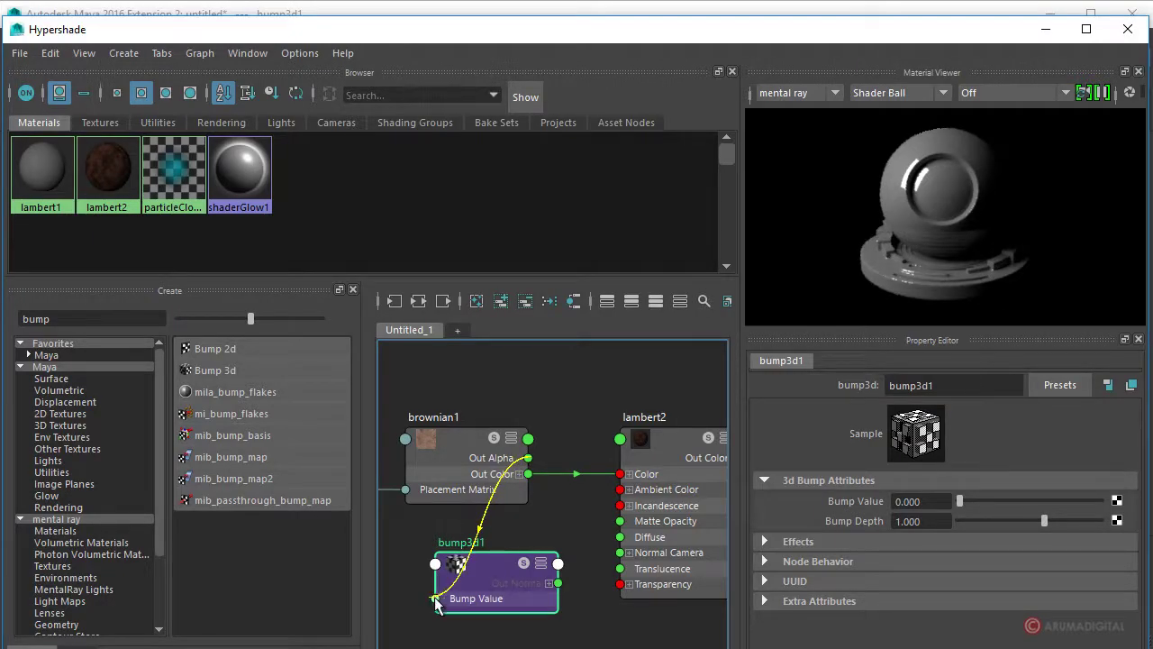
drag(559, 584, 619, 552)
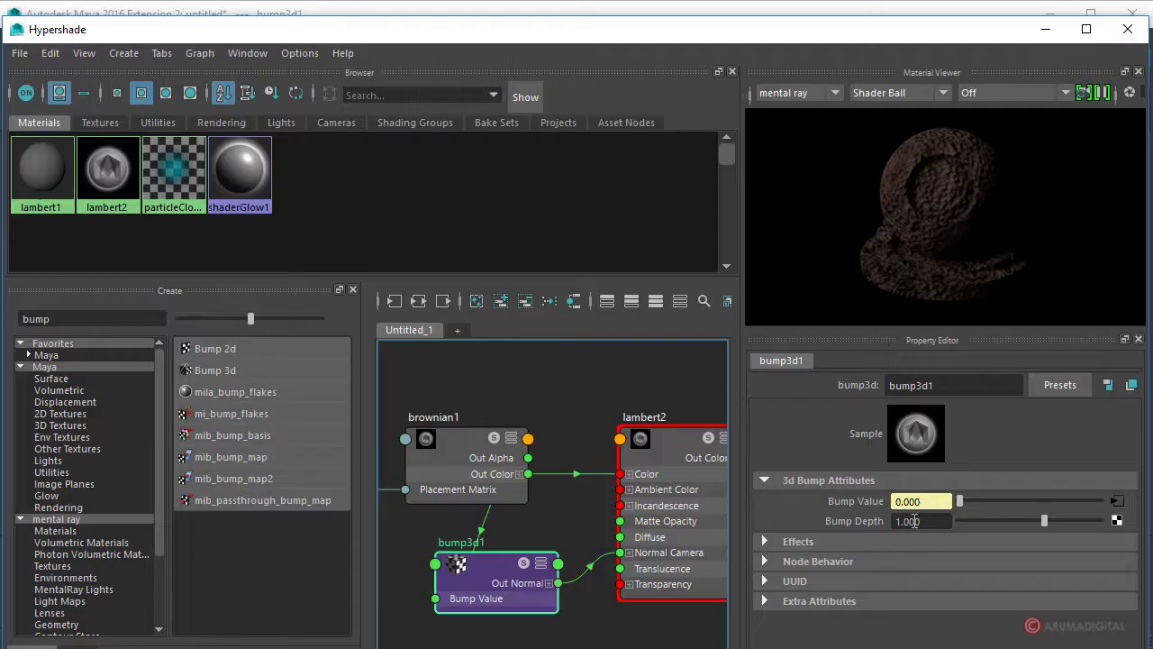
click(1126, 33)
- Switch to the Rendering menu set and render the current frame to check the column's bumpy material
click(61, 57)
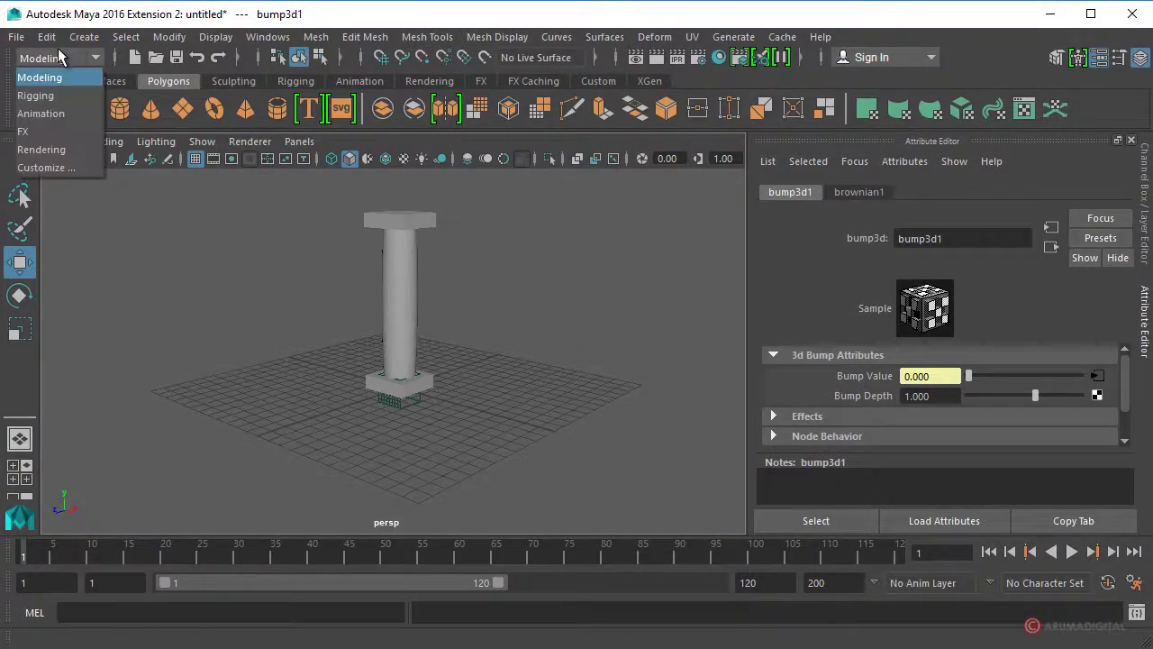
click(50, 147)
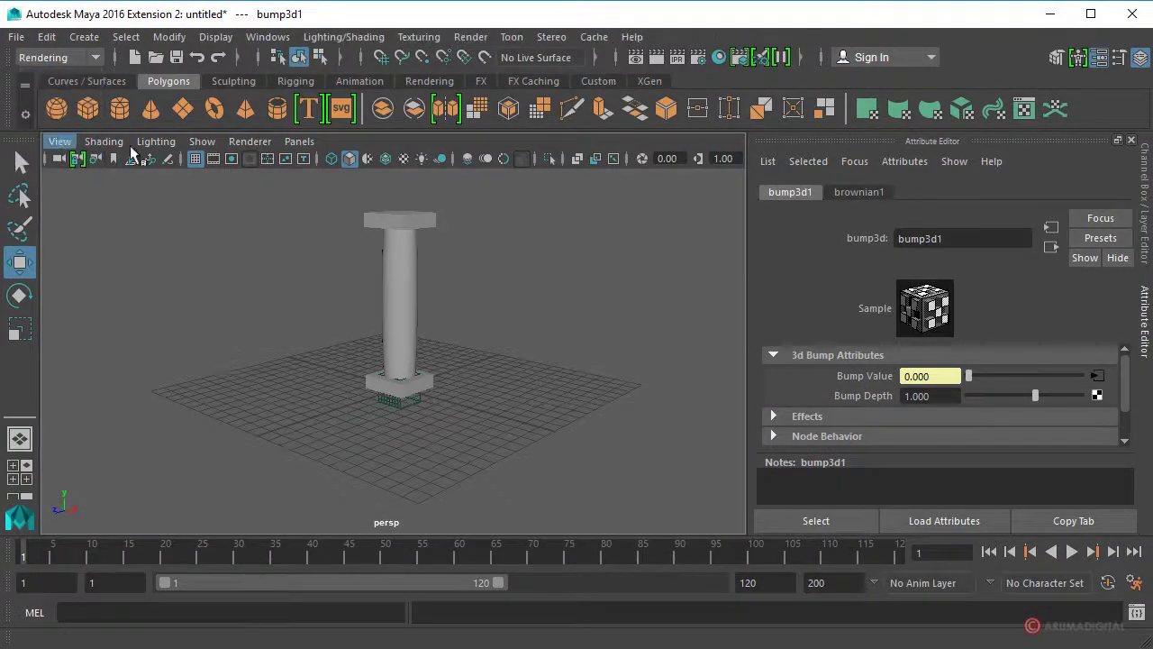
click(480, 39)
mouse_move(518, 101)
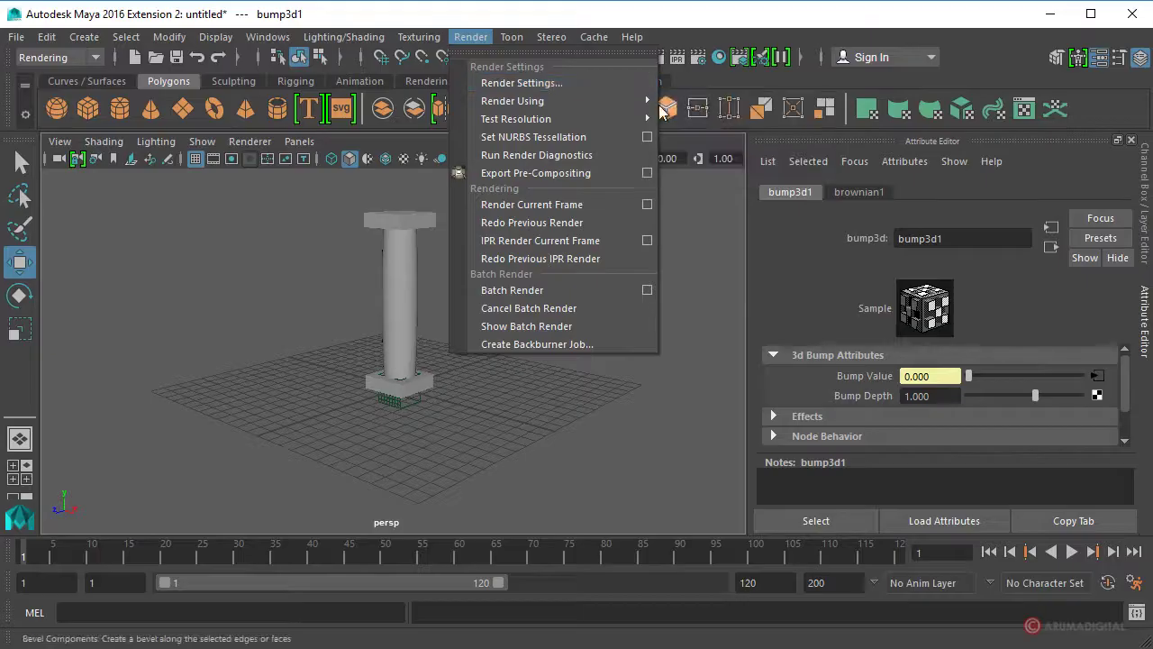
click(702, 156)
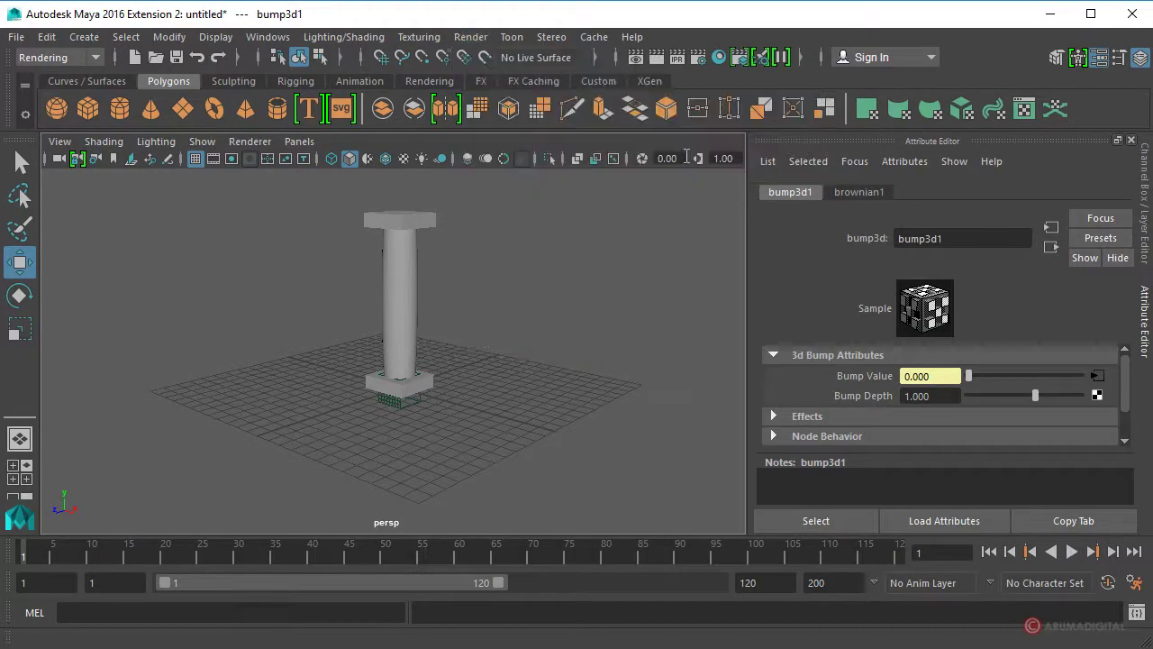
click(470, 37)
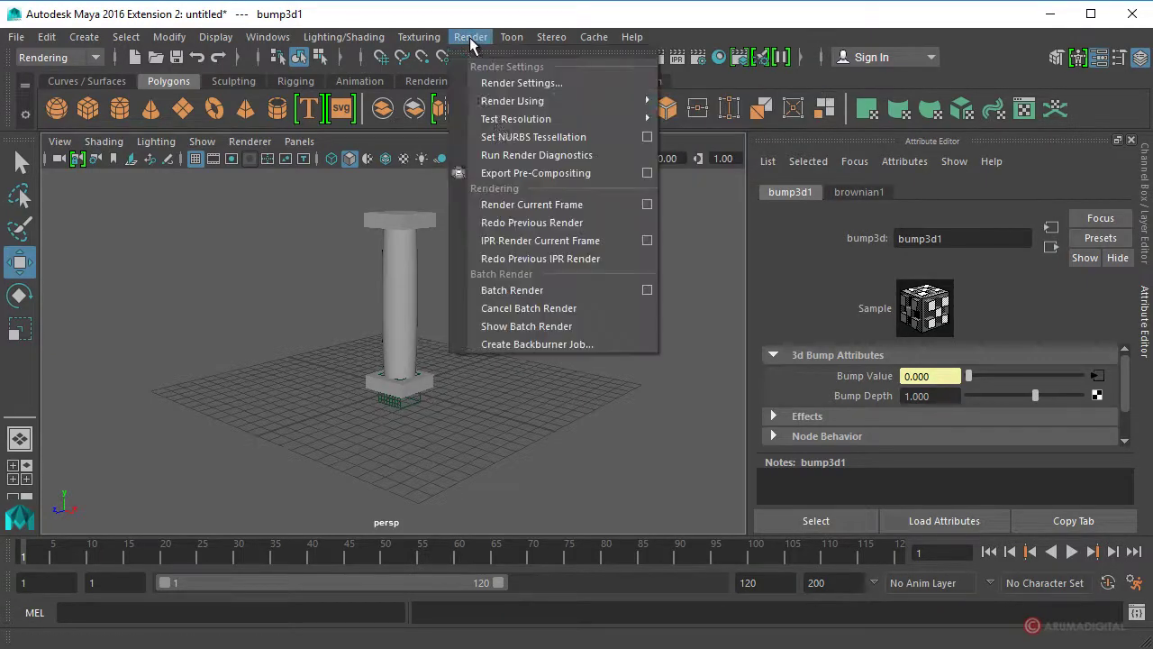
click(513, 205)
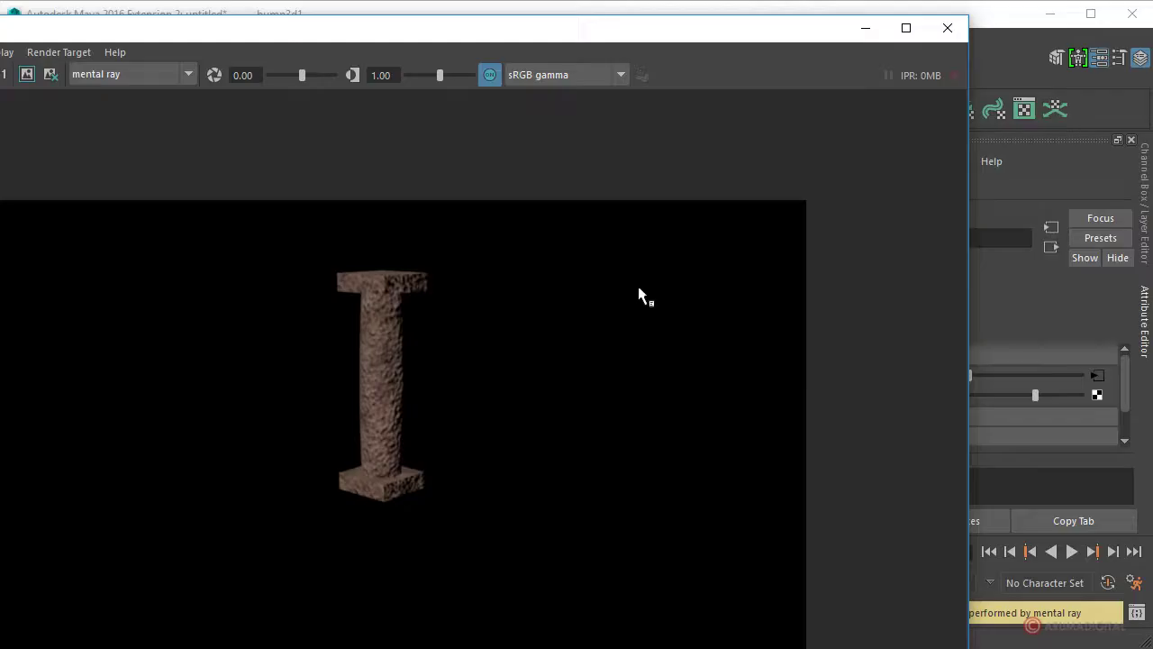
click(948, 27)
- Select the top slab, shaft and base slab and group them as one column
alt+drag(427, 312, 508, 307)
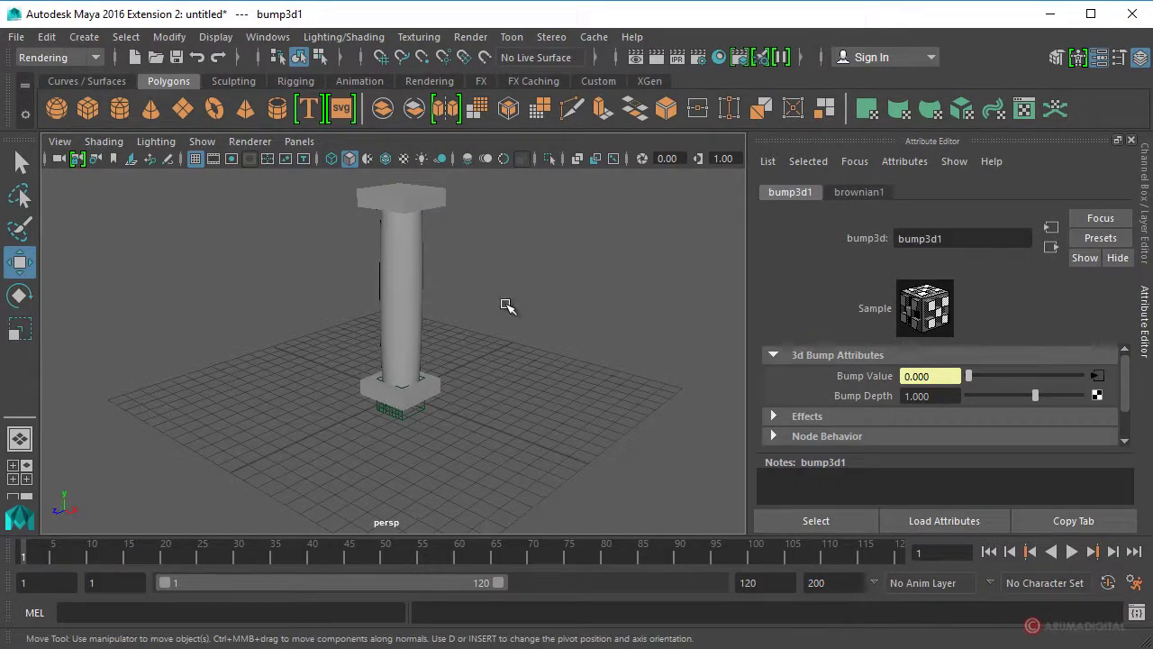
click(440, 205)
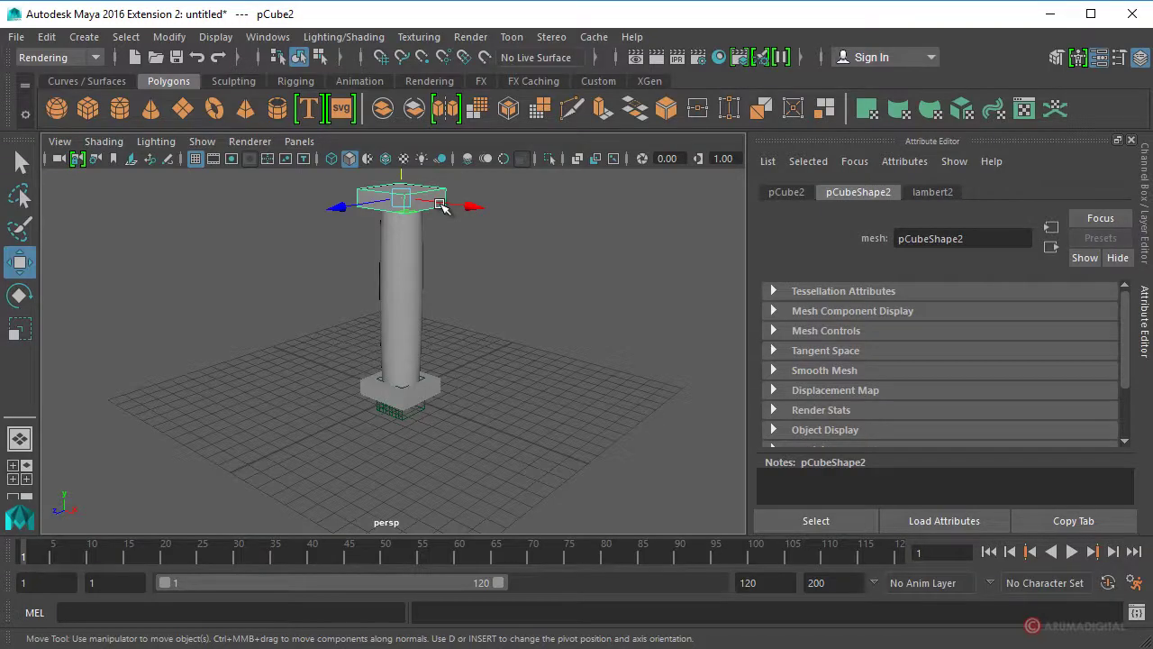
click(420, 253)
click(439, 387)
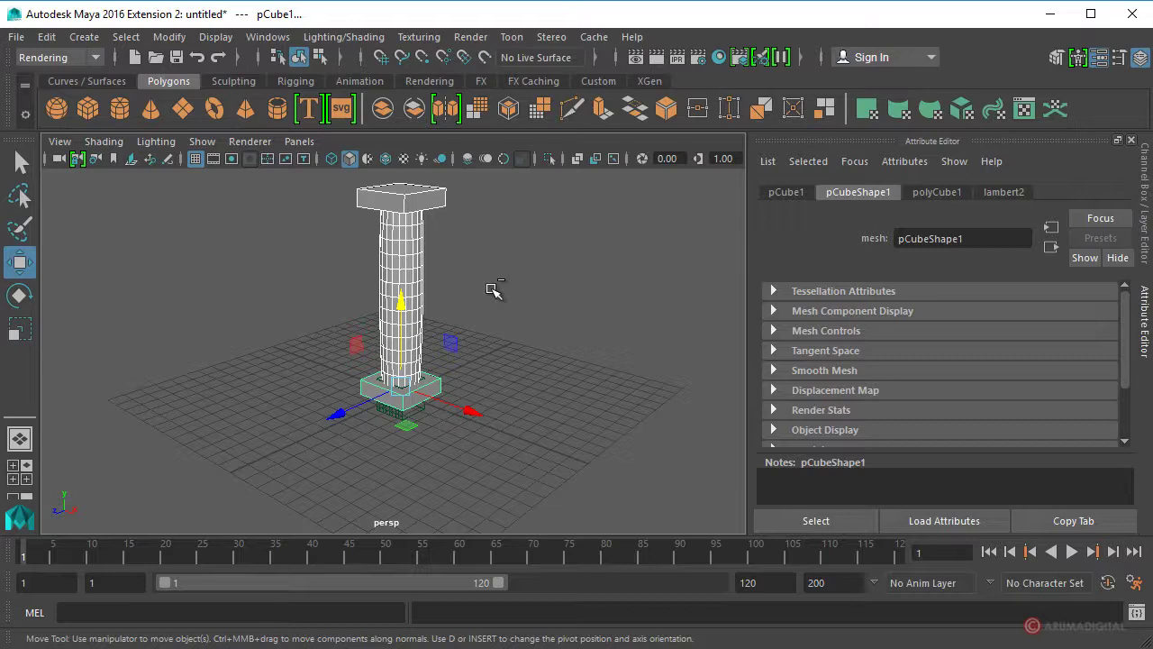
key(ctrl+g)
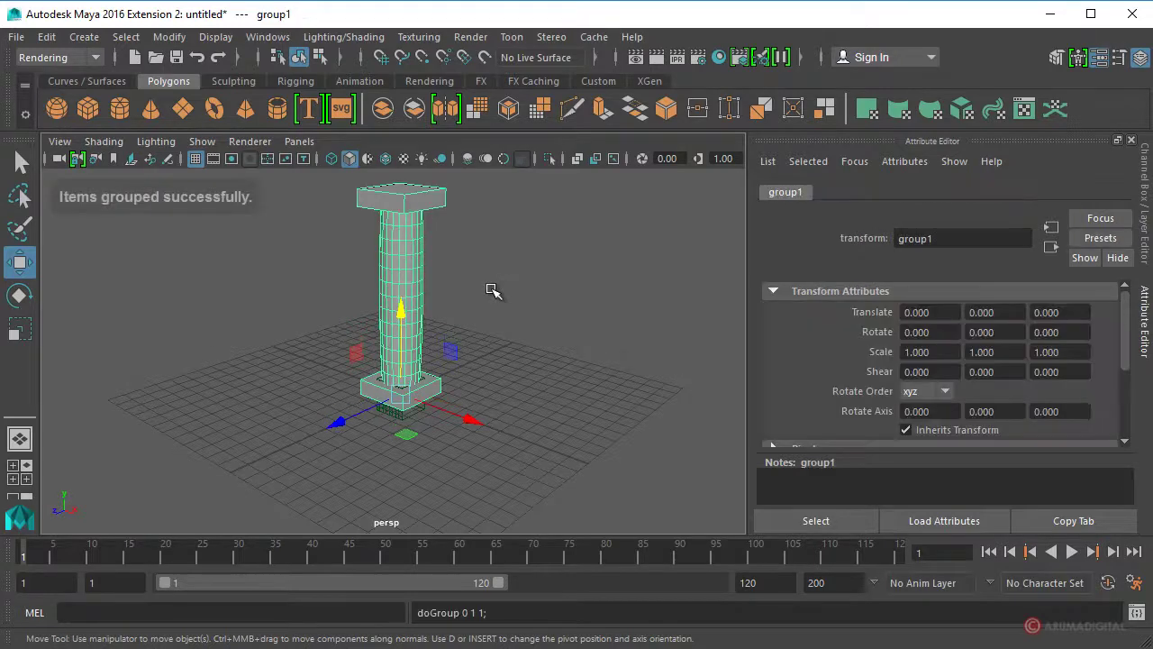
- Open the Outliner and move the column group to a corner of the grid at Translate X about -7.572 and Z about 7.897
click(267, 37)
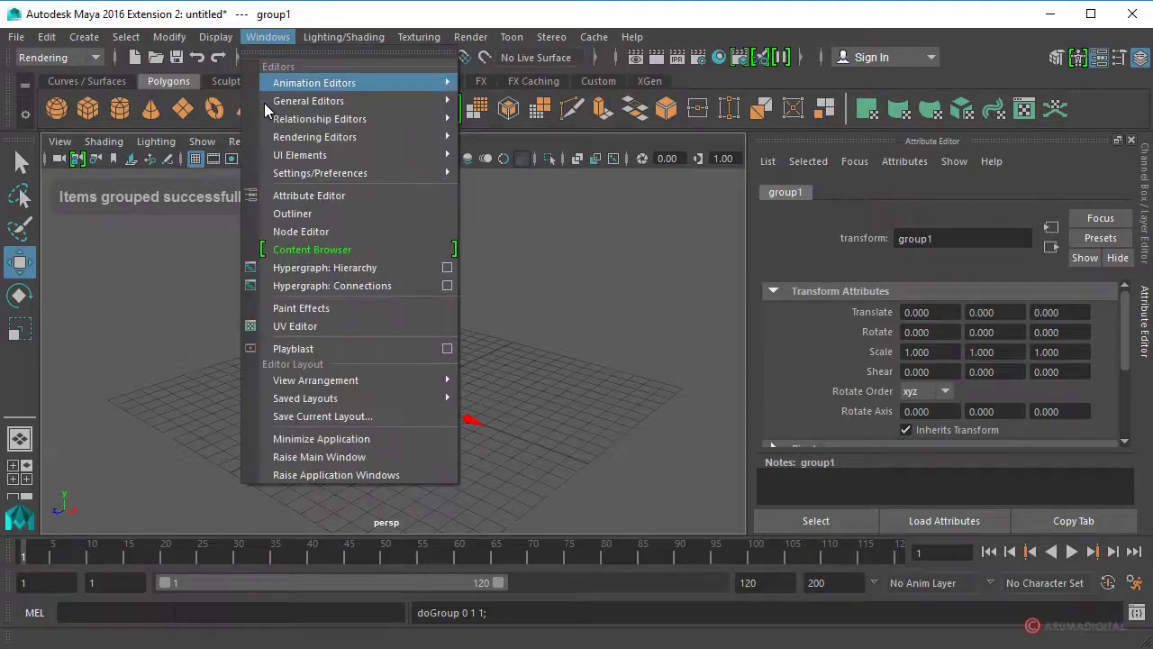
click(287, 213)
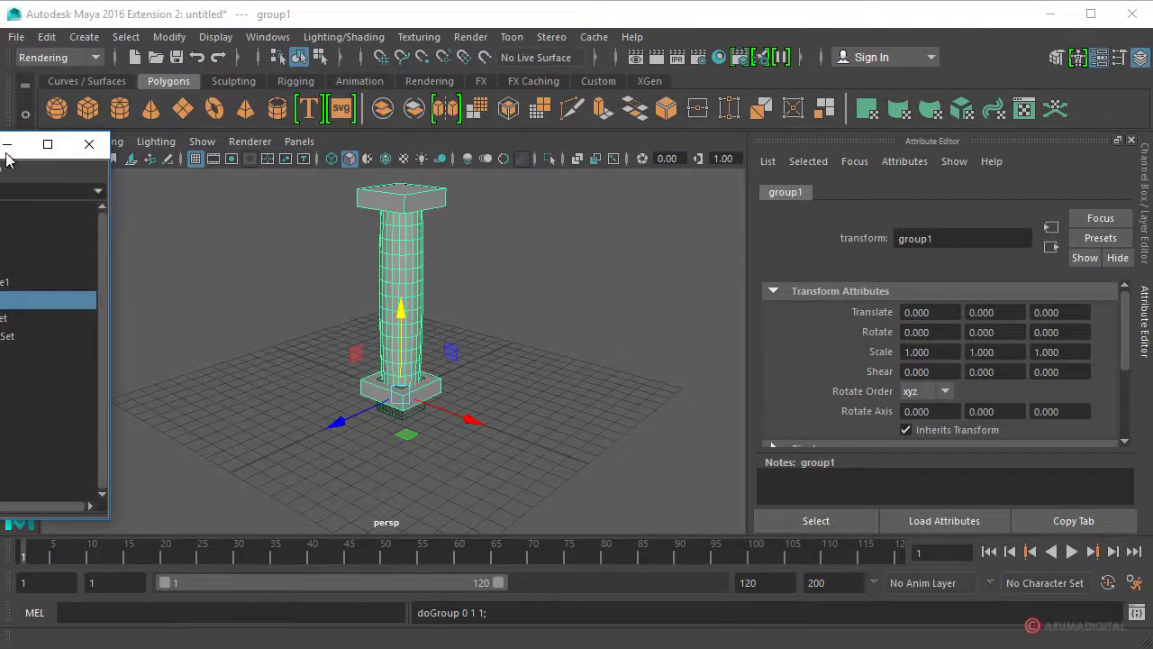
mouse_move(10, 147)
mouse_down()
mouse_move(189, 153)
mouse_move(2, 154)
mouse_up()
drag(469, 420, 356, 382)
drag(239, 391, 129, 429)
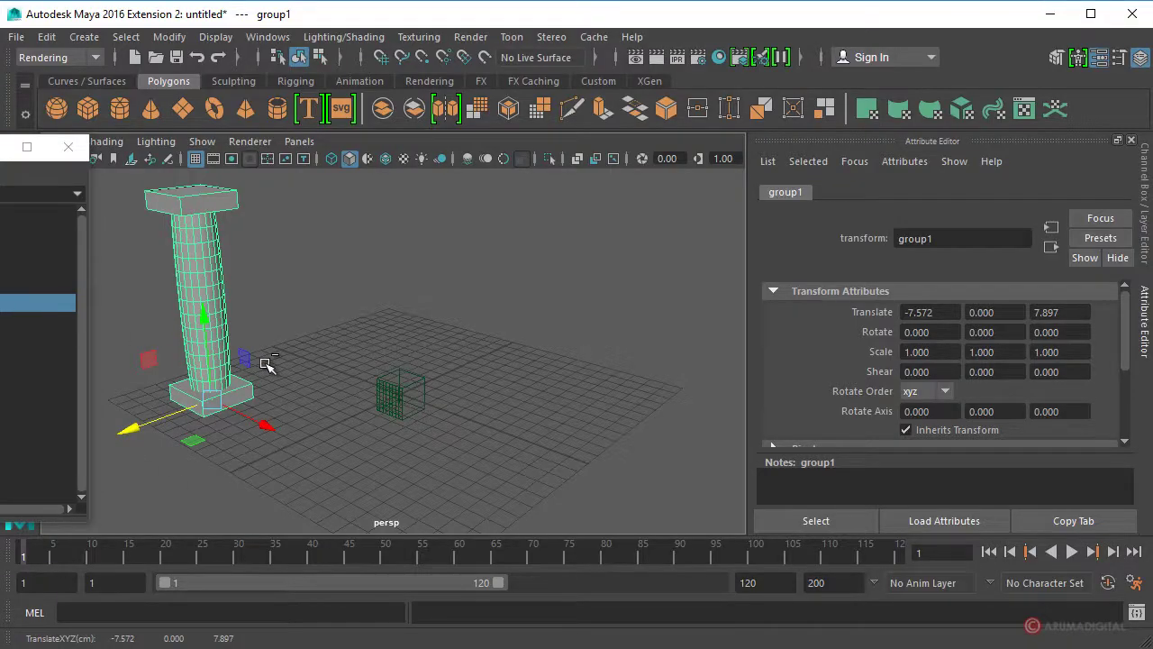
- Duplicate the column group twice along Z into a row of three, with the last copy at Translate Z about -7.567
key(ctrl+d)
drag(129, 430, 369, 404)
key(ctrl+d)
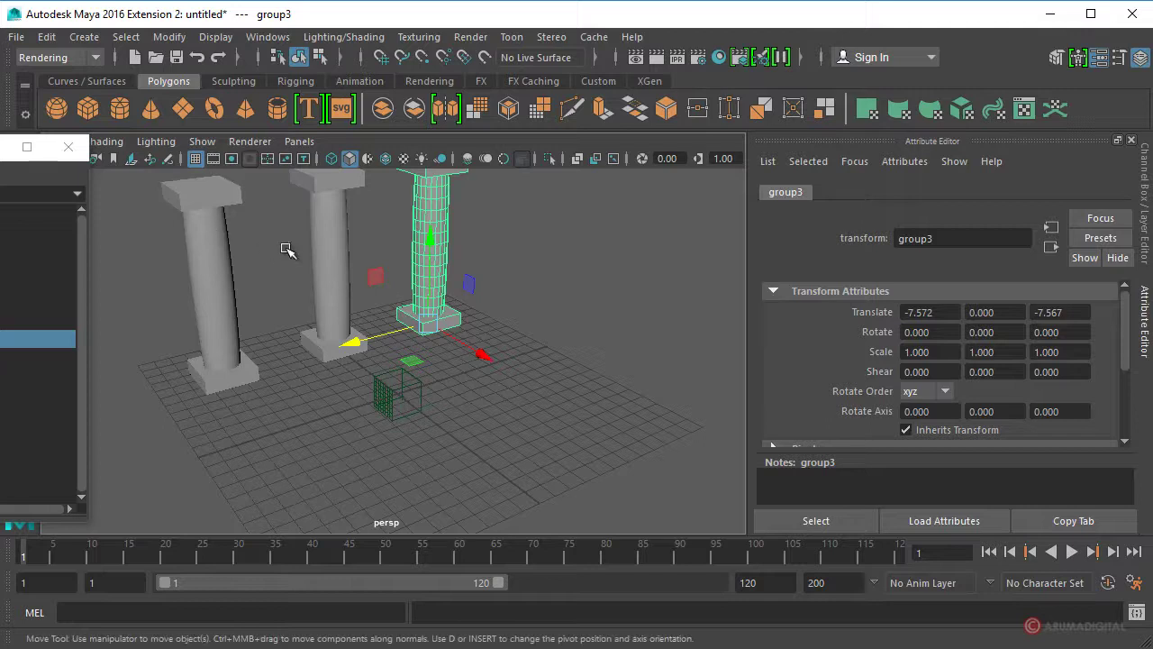
- Select all three column groups, duplicate them and move the copies along X to about 8.380 as a second row
drag(11, 147, 286, 109)
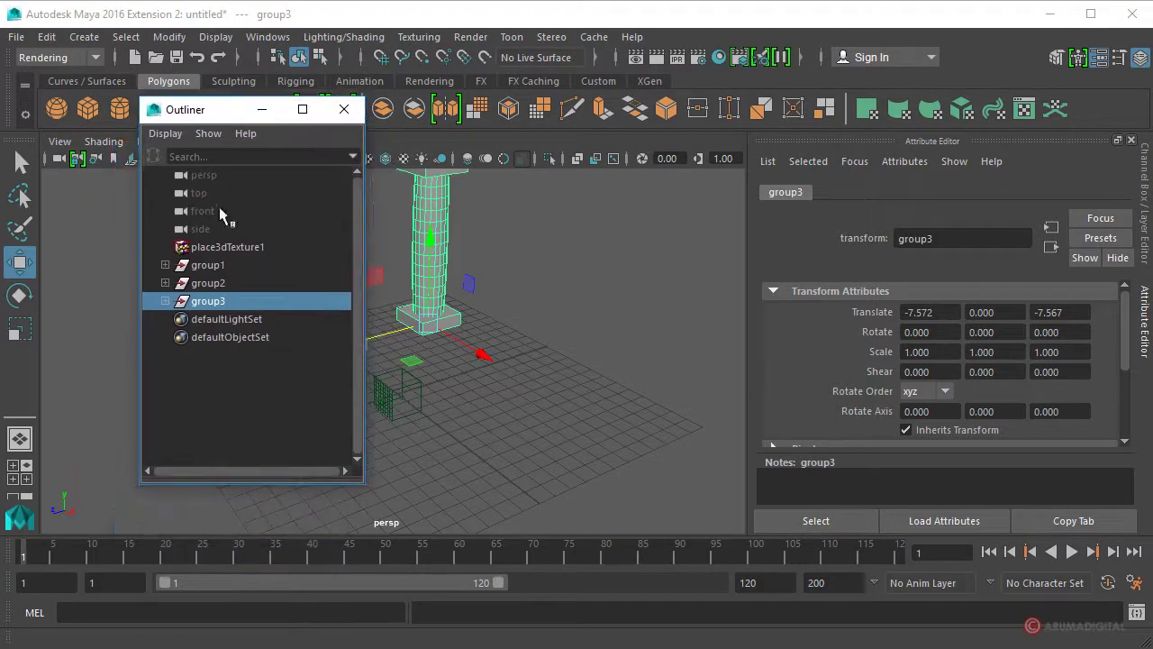
click(209, 267)
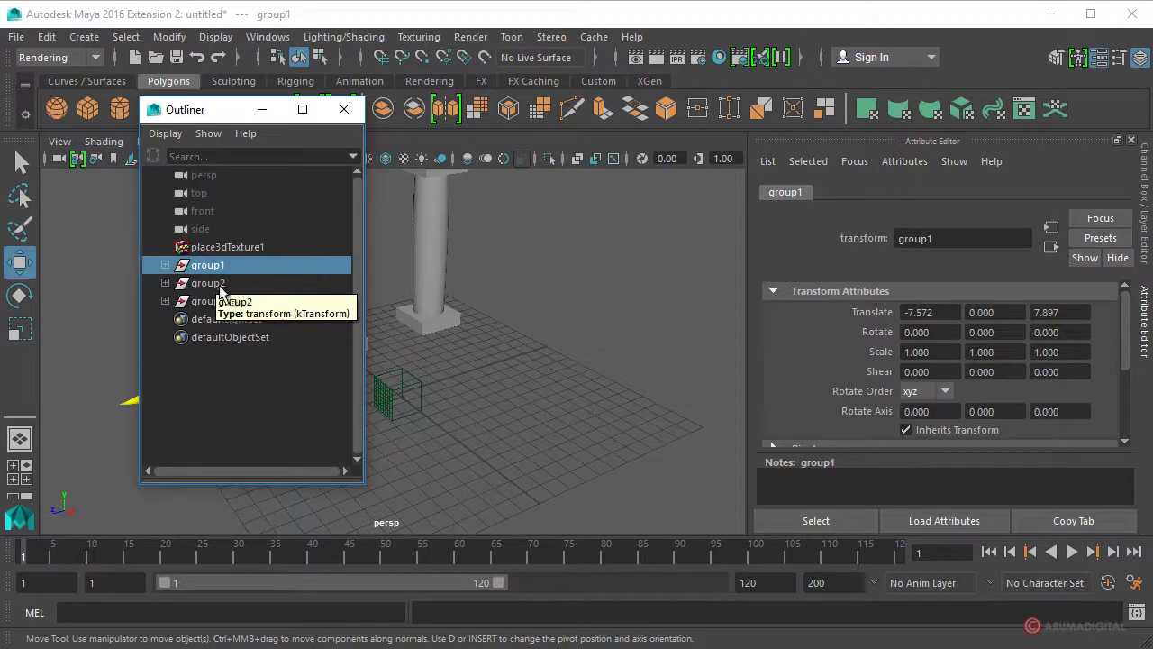
shift+click(213, 303)
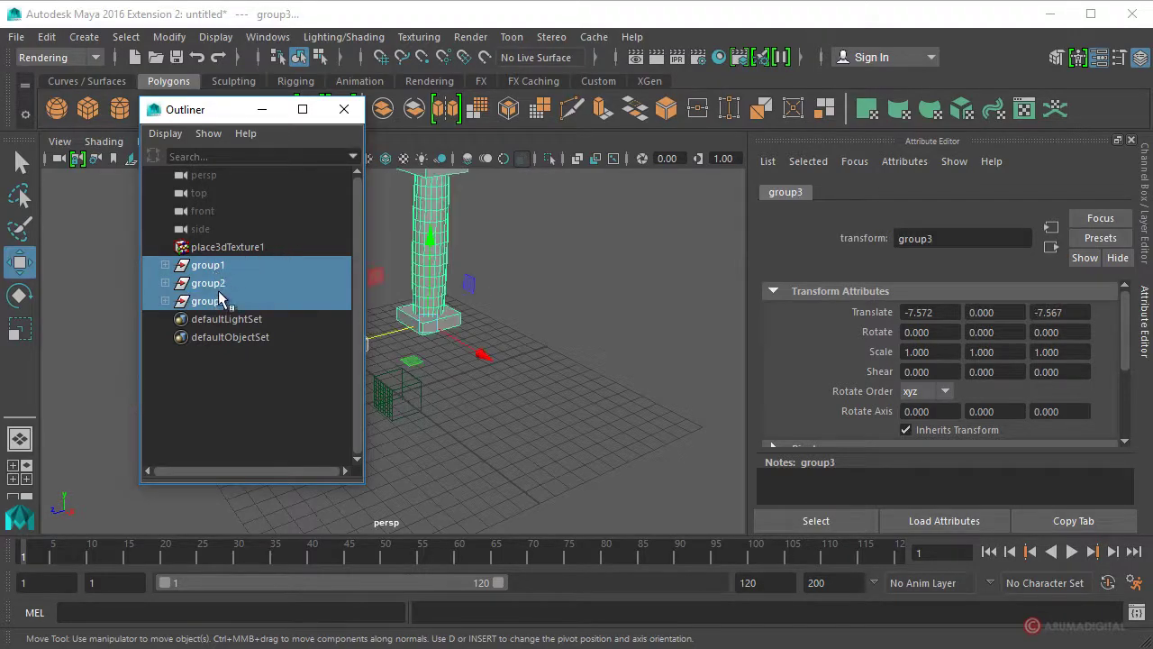
drag(218, 116, 0, 133)
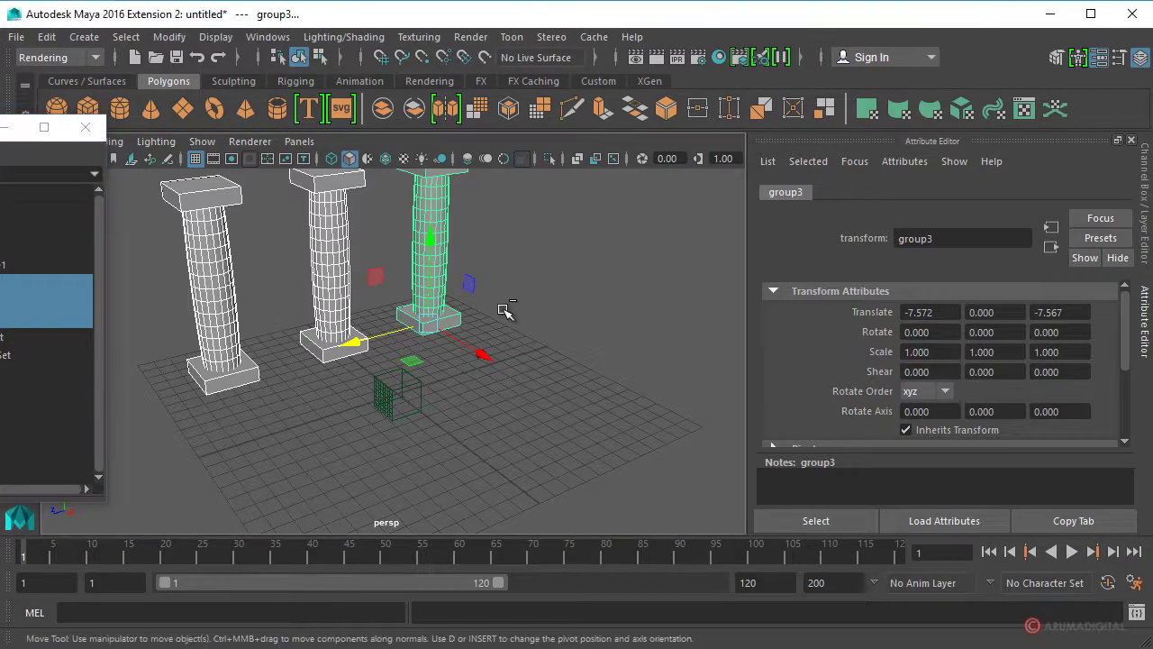
key(ctrl+d)
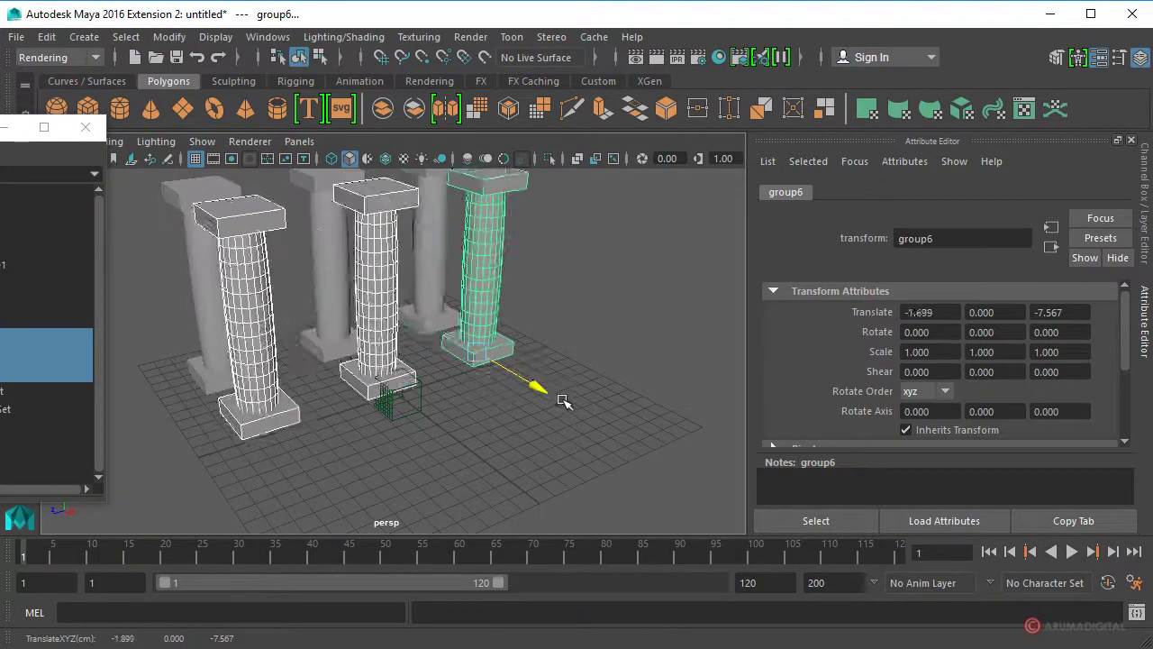
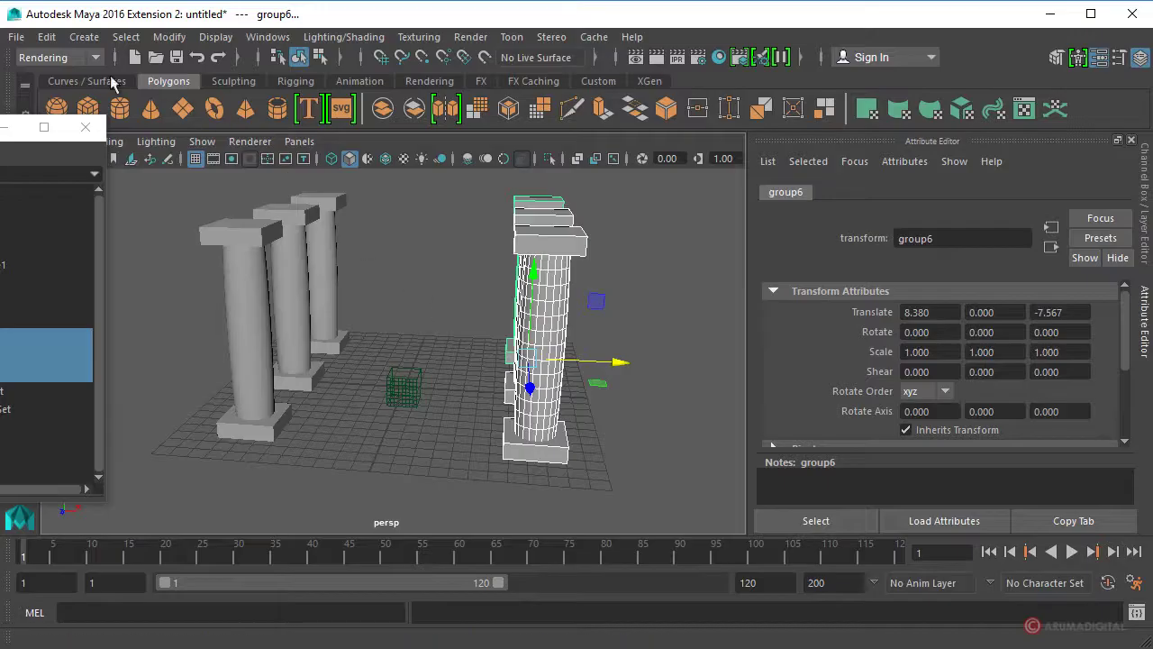
- Create a polygon cube, scale it to a floor slab of about 23.930 × 0.636 × 23.930 and lower it to Translate Y about -0.118
click(83, 36)
mouse_move(125, 102)
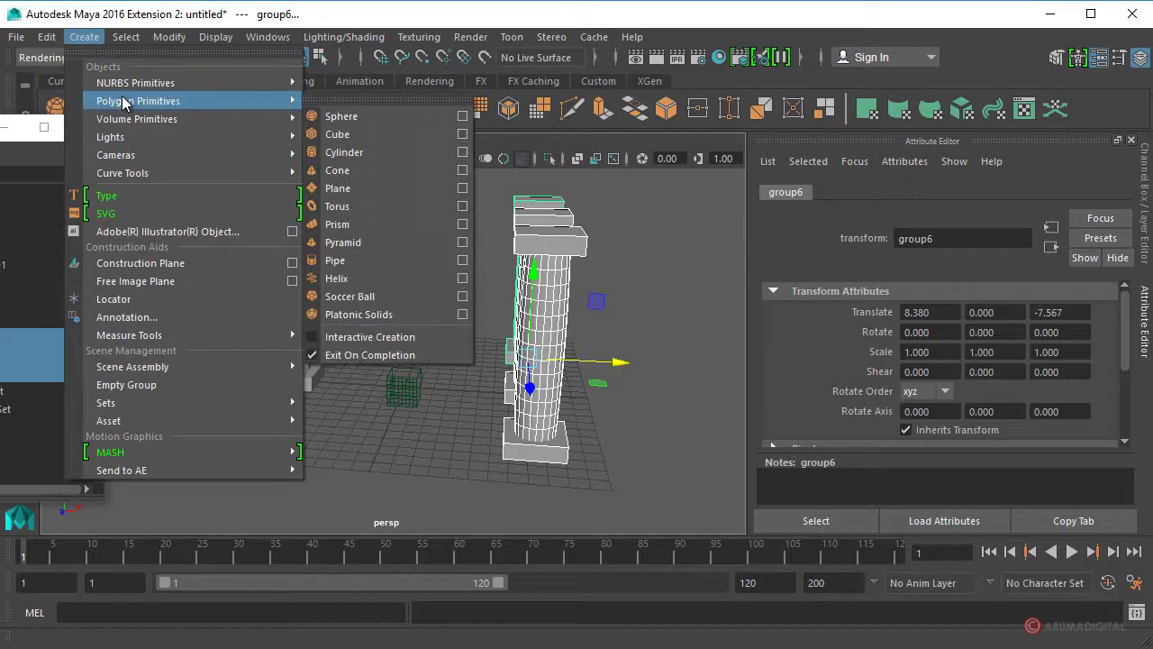
click(337, 135)
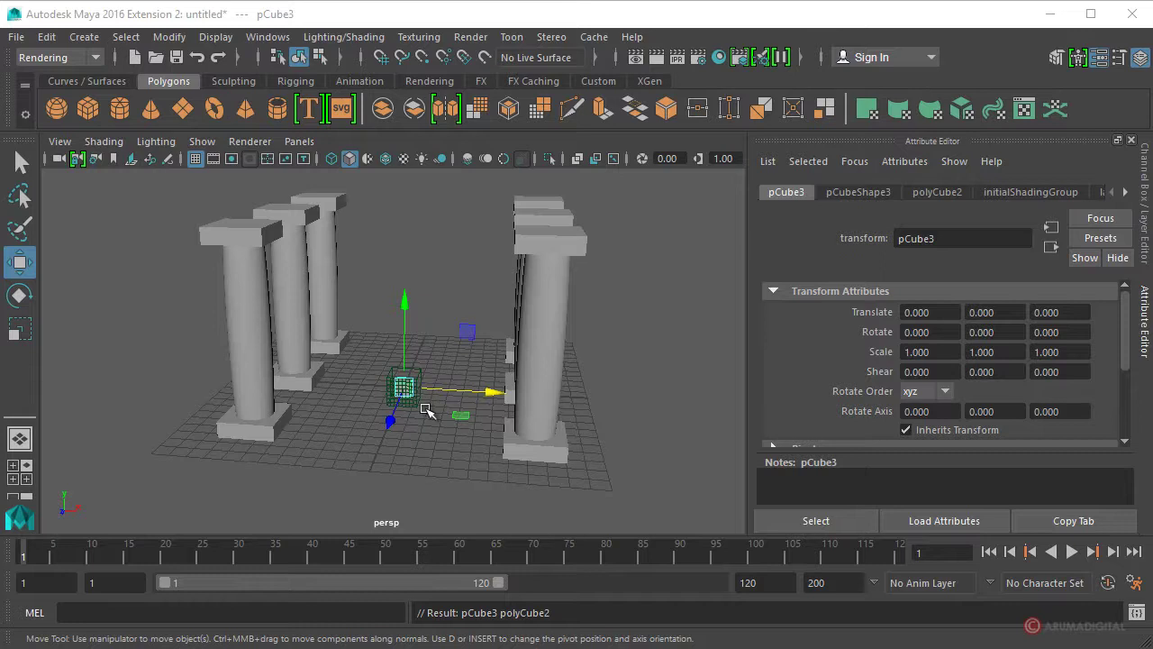
key(r)
drag(405, 387, 701, 365)
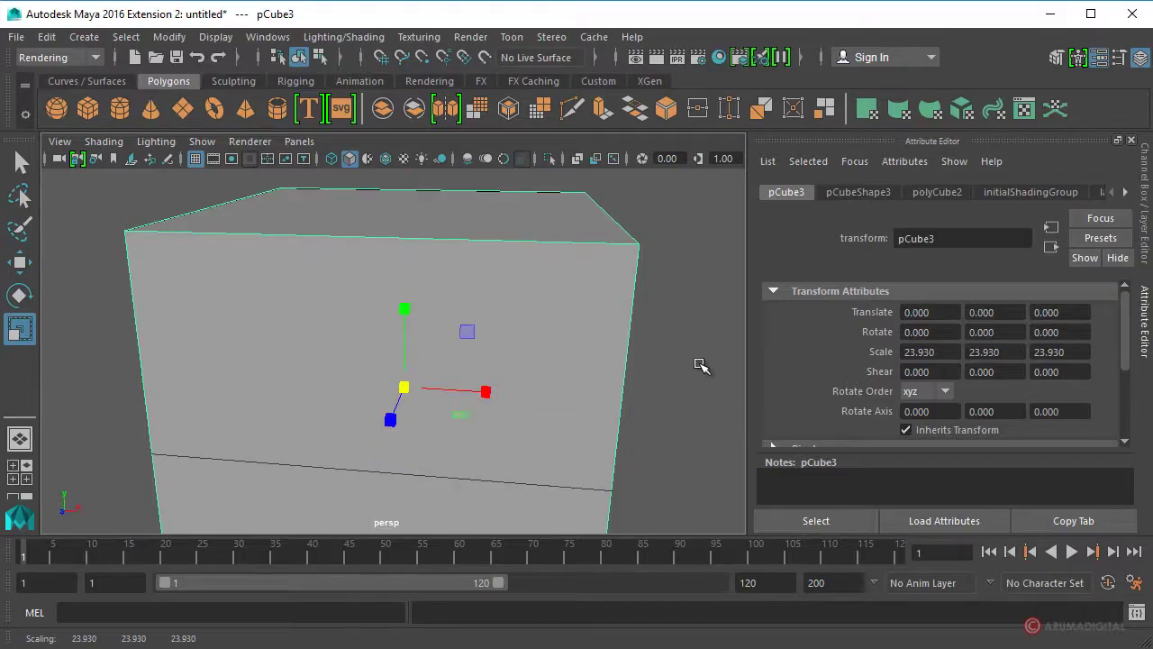
drag(407, 308, 407, 391)
key(w)
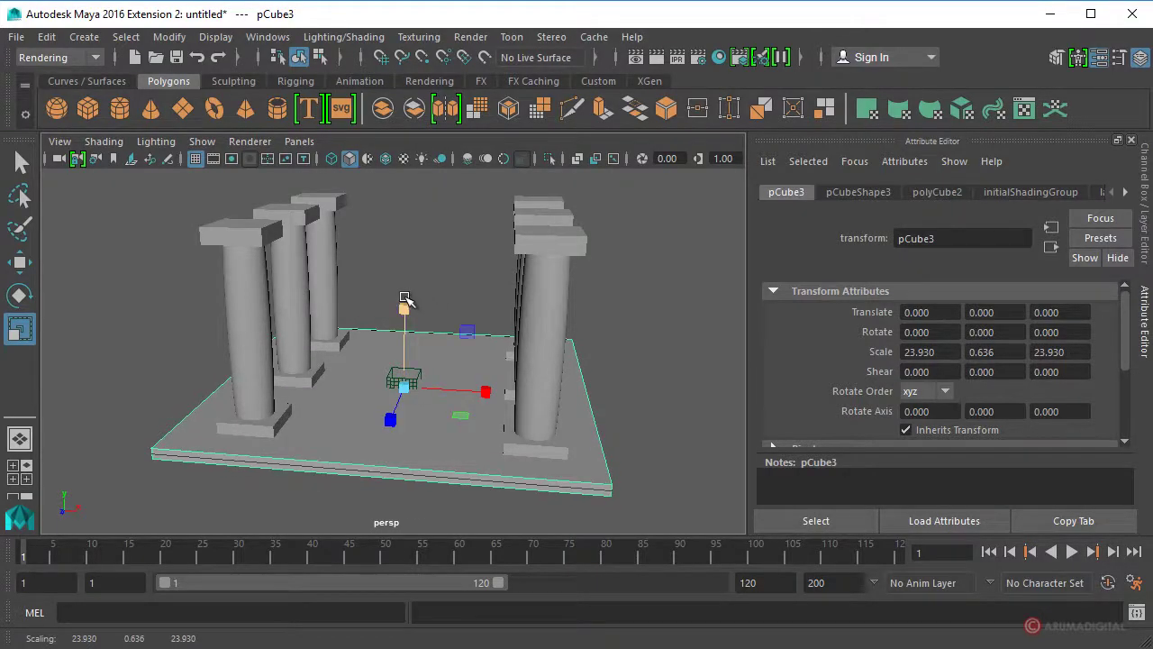
drag(404, 298, 410, 305)
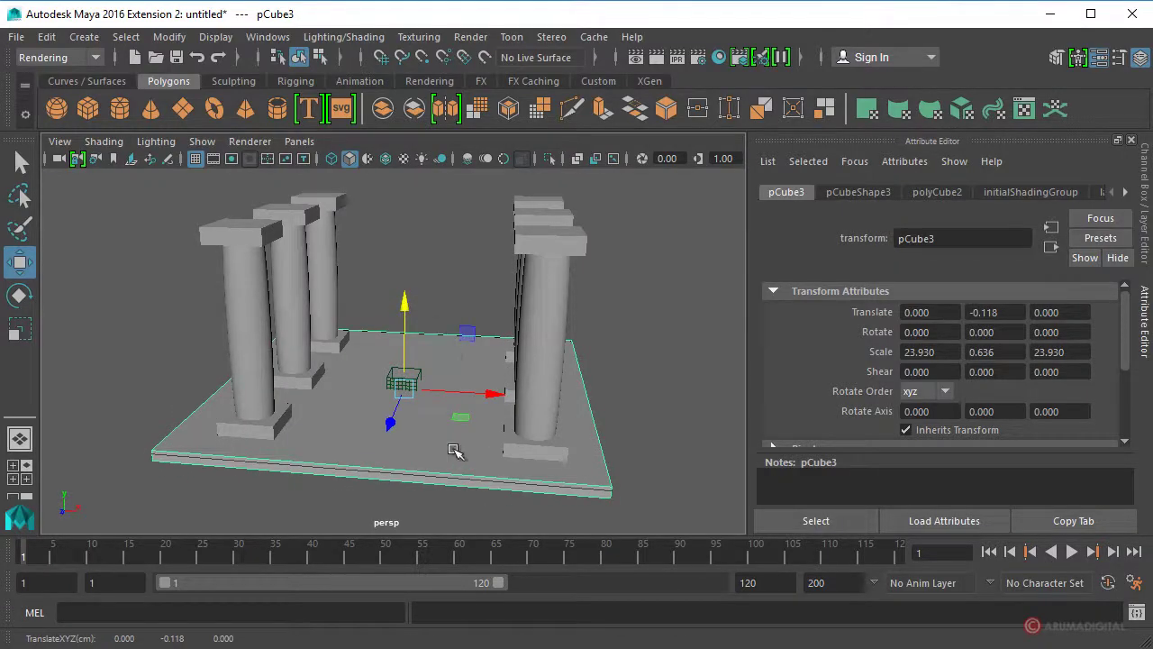
- Duplicate the floor slab and raise the copy to Translate Y about 12.201 as a roof resting on the columns
key(ctrl+d)
drag(407, 309, 412, 105)
alt+drag(438, 206, 442, 225)
alt+right_drag(442, 224, 478, 273)
alt+drag(478, 273, 392, 330)
alt+right_drag(392, 331, 368, 369)
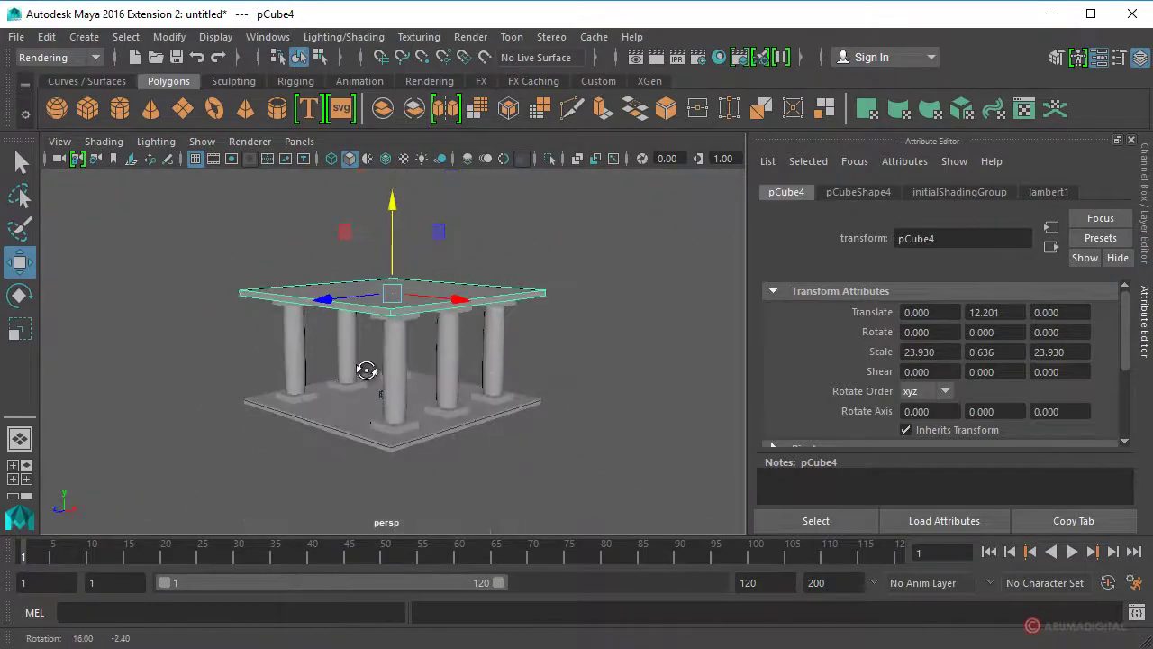
- Create a point light and place it in front of the temple at Translate Y about 12.258 and Z about 26.149
click(79, 38)
mouse_move(117, 136)
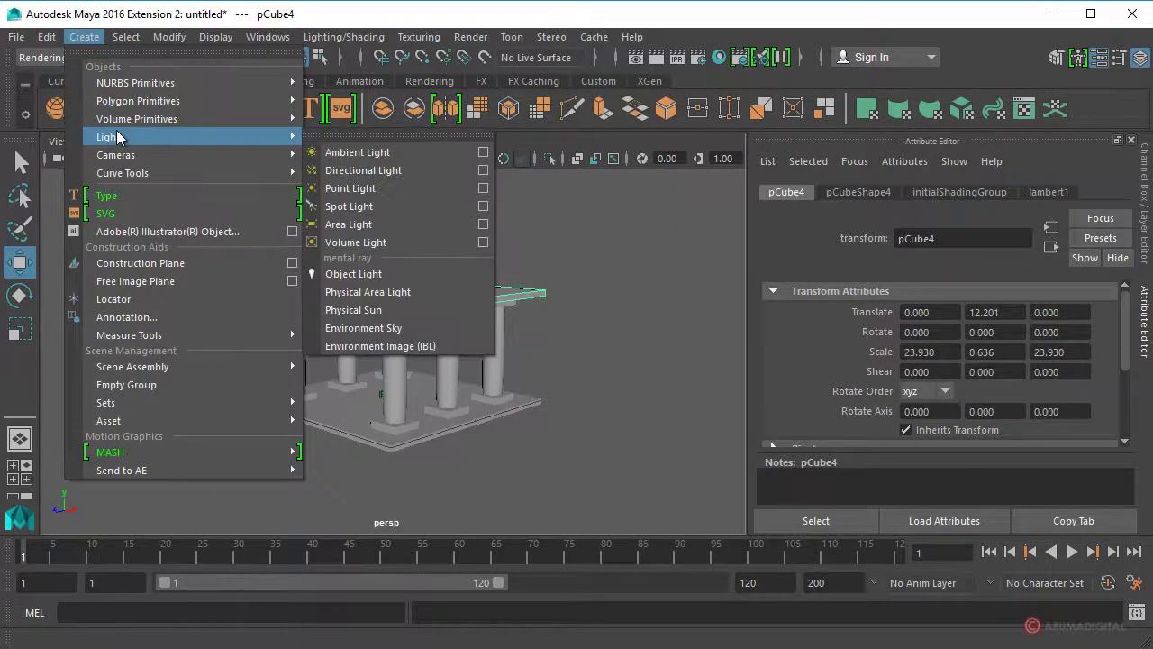
click(359, 189)
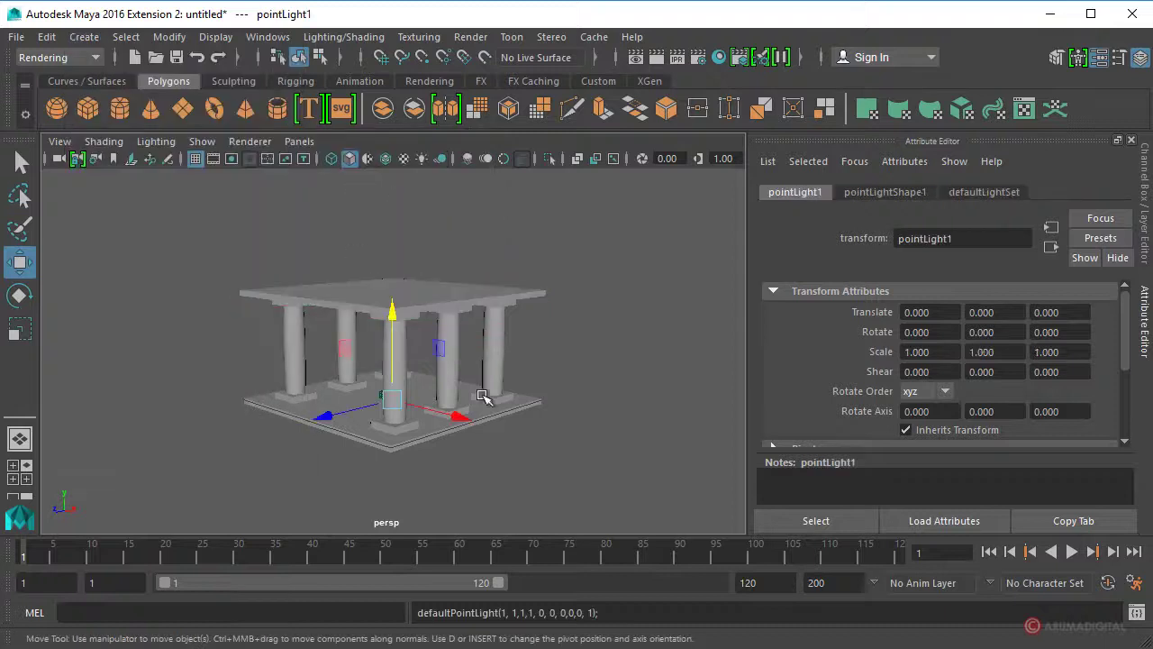
drag(338, 417, 72, 455)
drag(175, 369, 176, 220)
alt+drag(646, 300, 589, 368)
scroll(532, 309, up, 5)
alt+right_drag(505, 275, 458, 286)
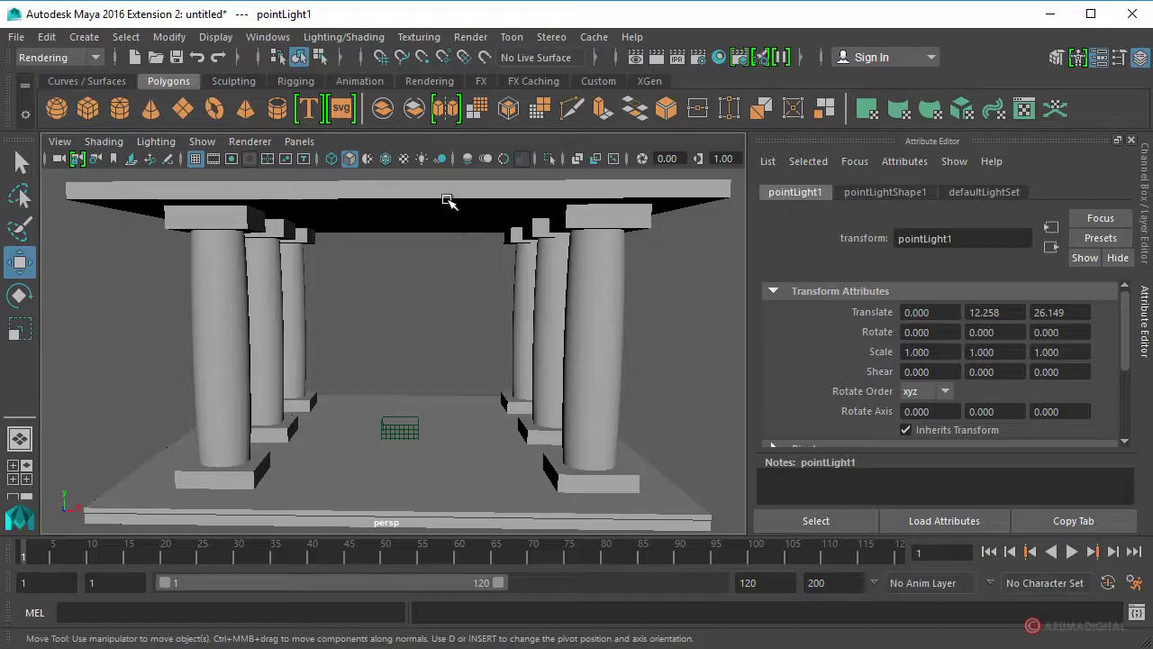
- Select the roof and floor slabs together and assign them a new Lambert material
click(448, 200)
click(471, 407)
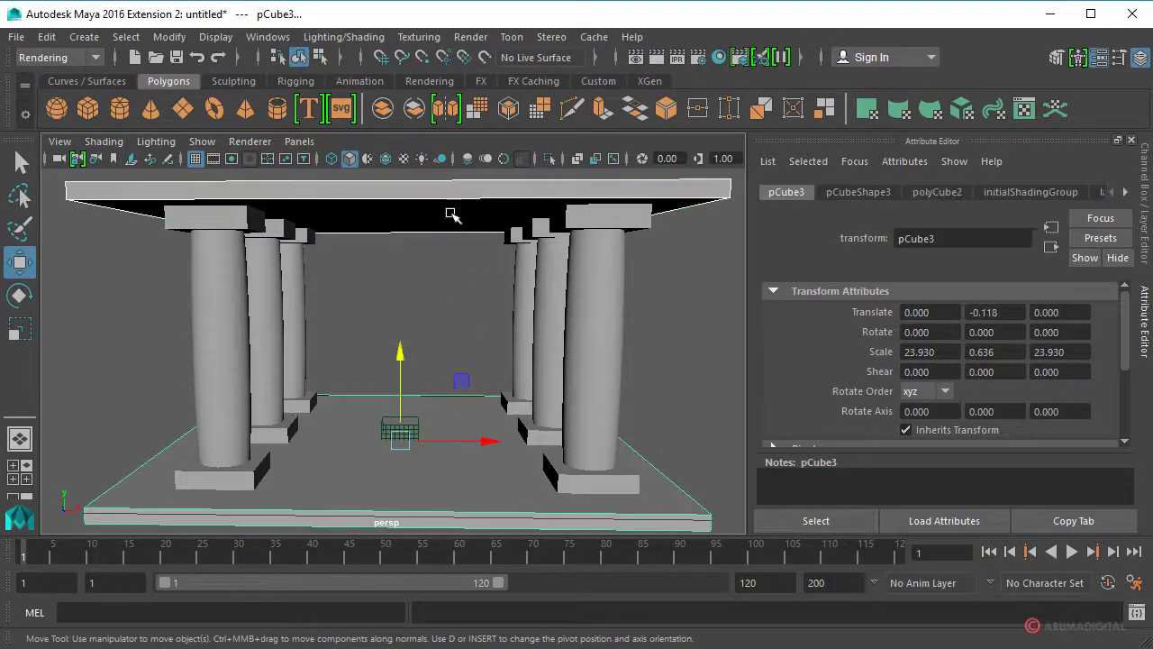
right_click(454, 181)
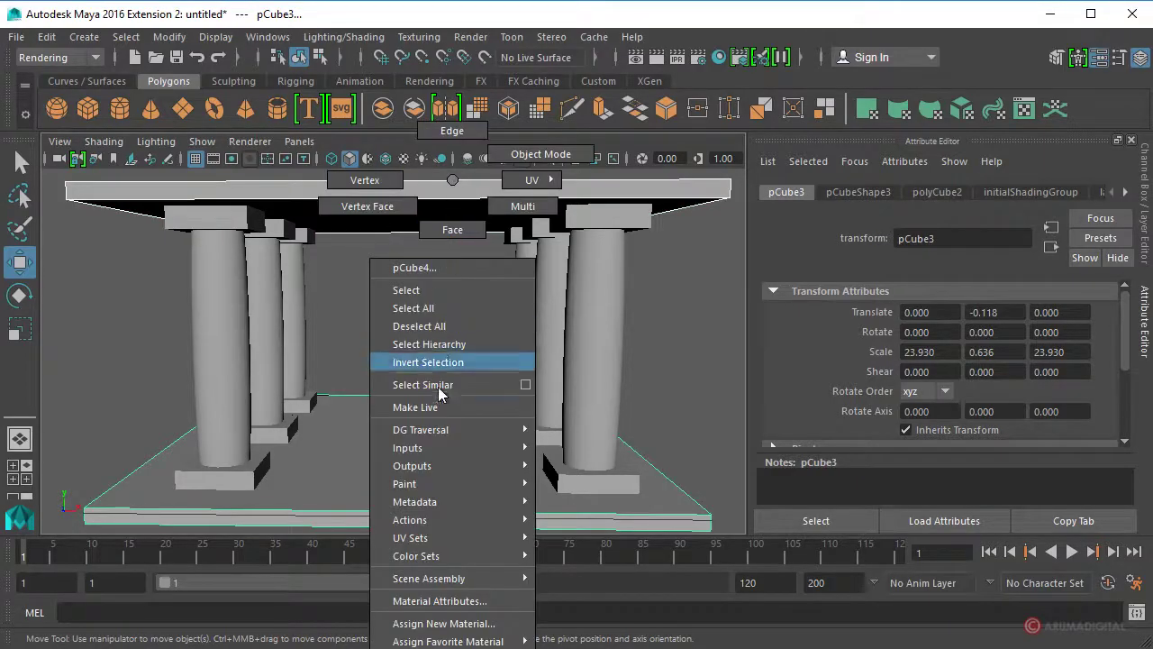
click(433, 623)
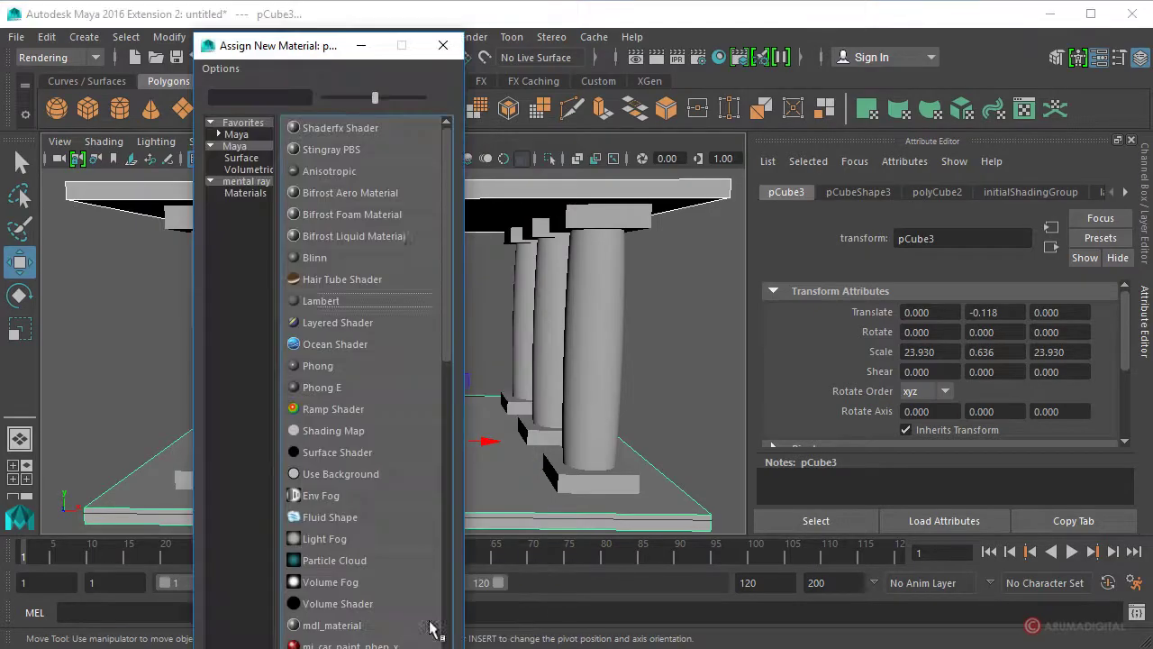
click(321, 301)
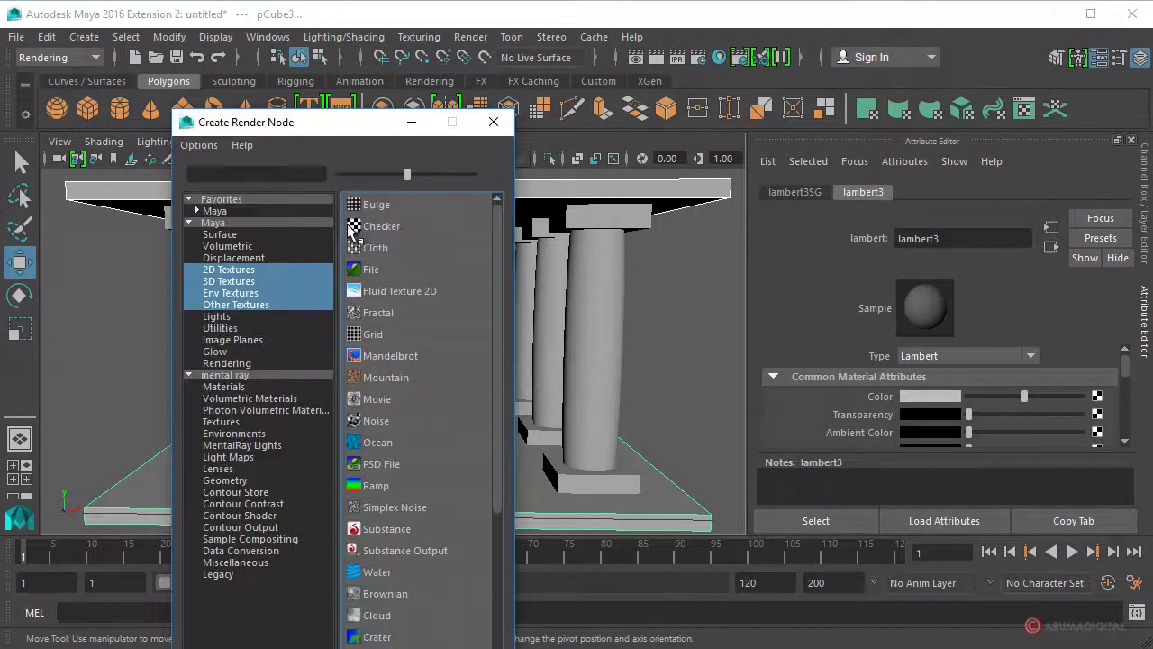
- Map a Leather 3D texture to the color of the slabs' Lambert material
click(229, 281)
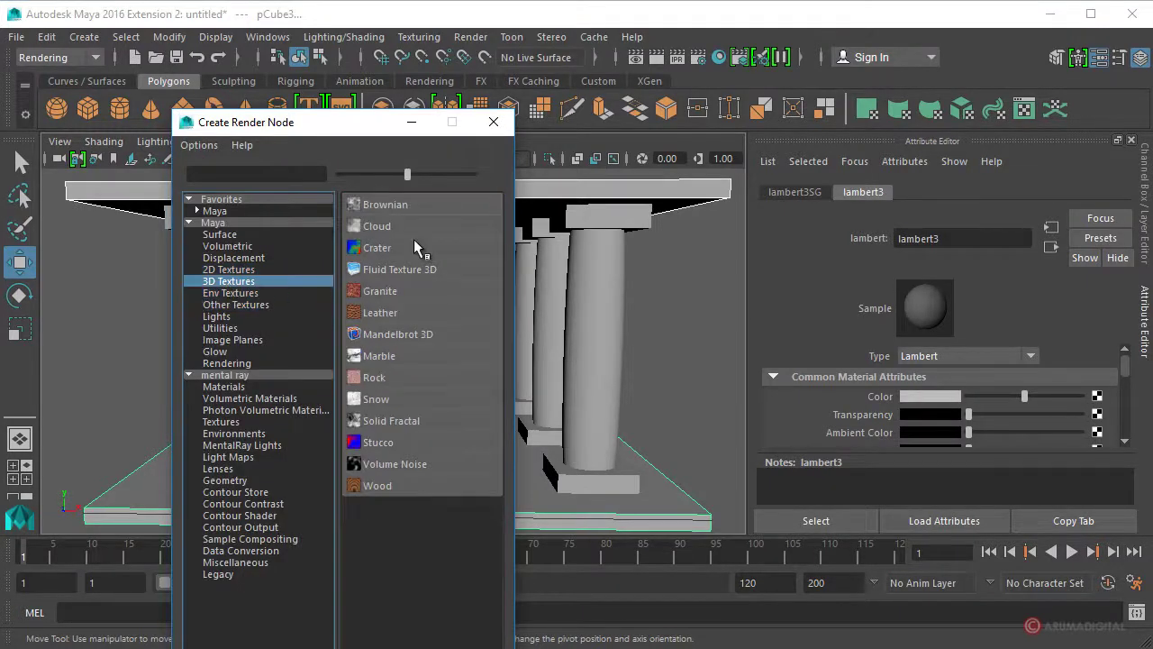
click(390, 313)
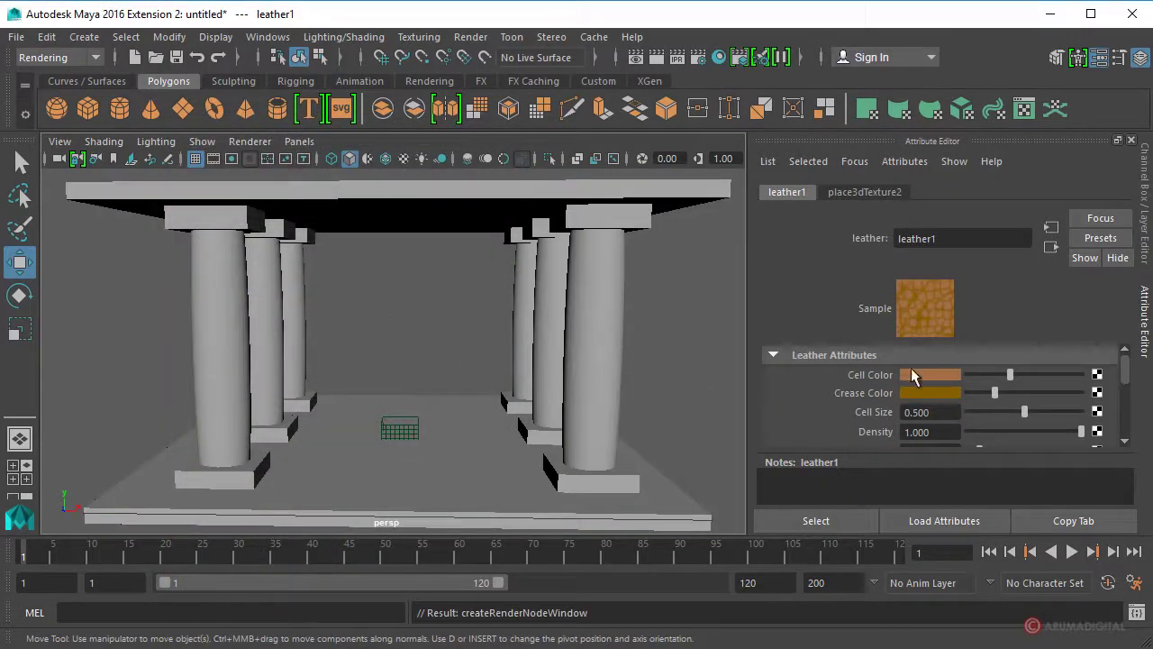
alt+drag(582, 420, 476, 443)
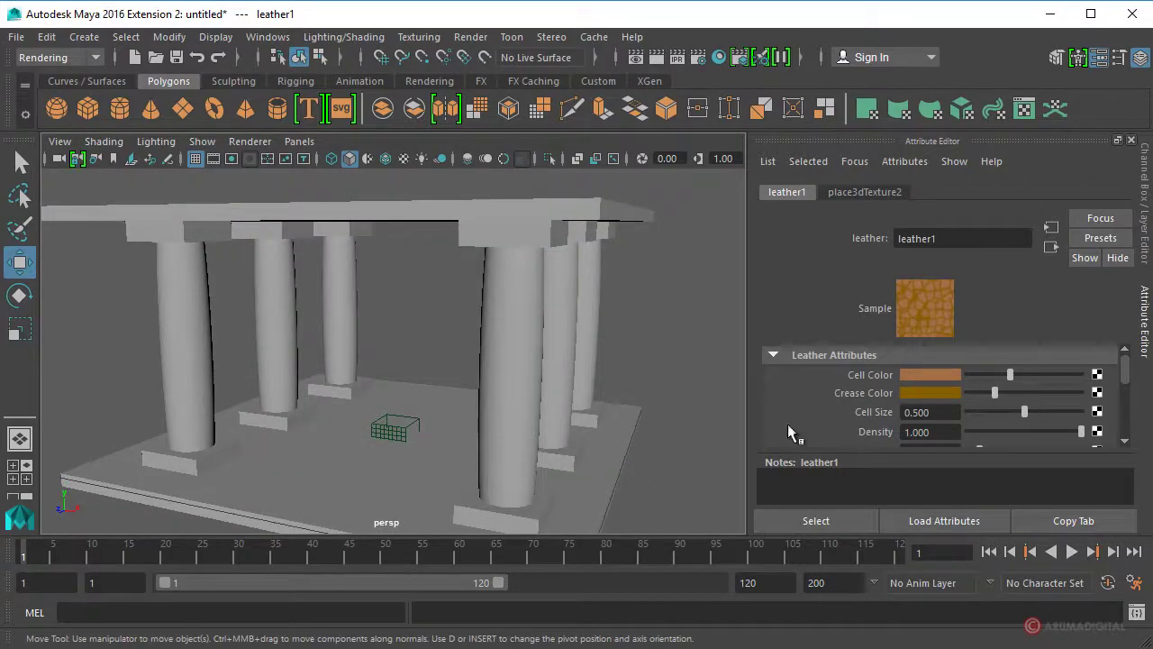
- Start interactive placement of the leather's 3D texture and scale its placement box uniformly to about 11.867
click(861, 193)
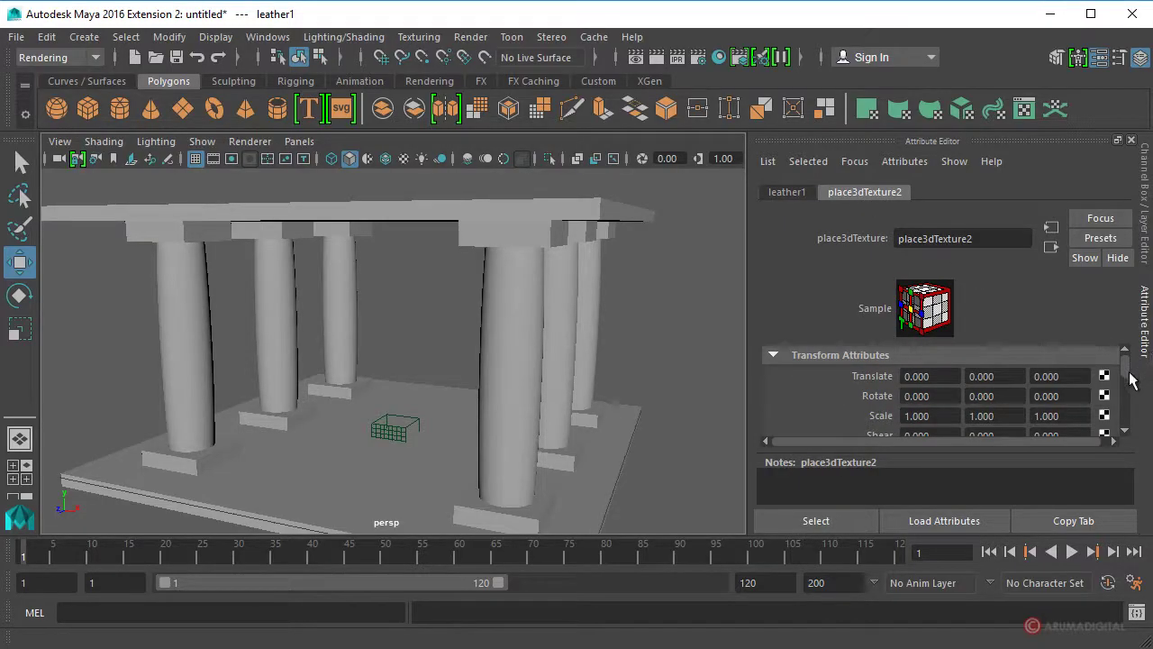
scroll(1126, 378, down, 5)
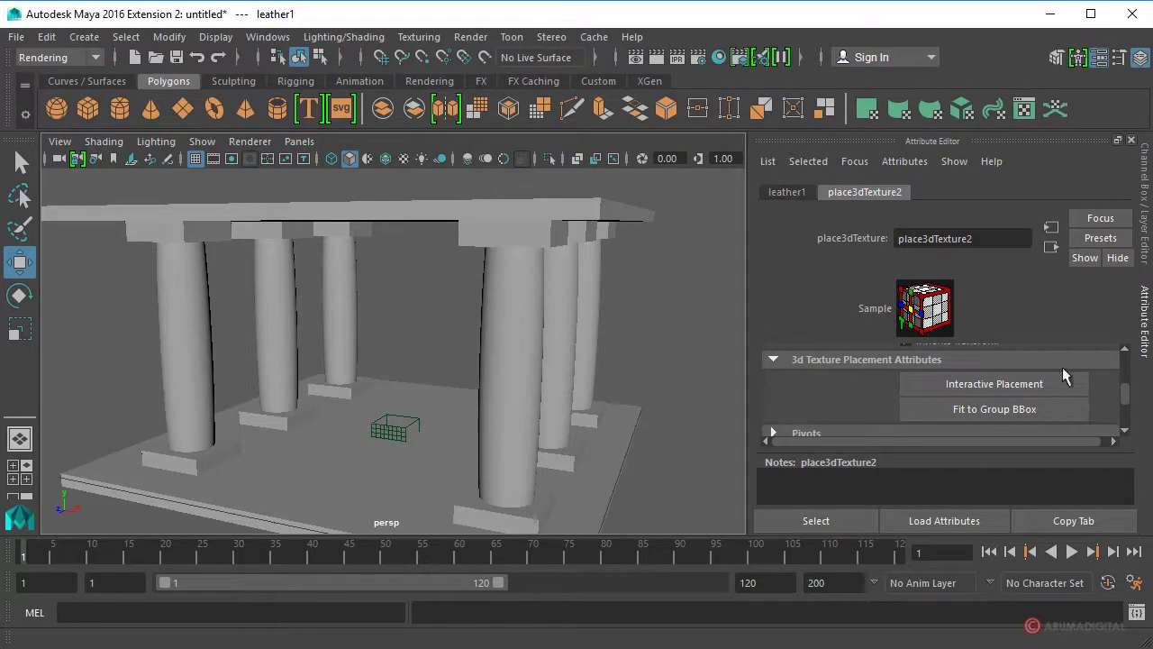
click(1000, 384)
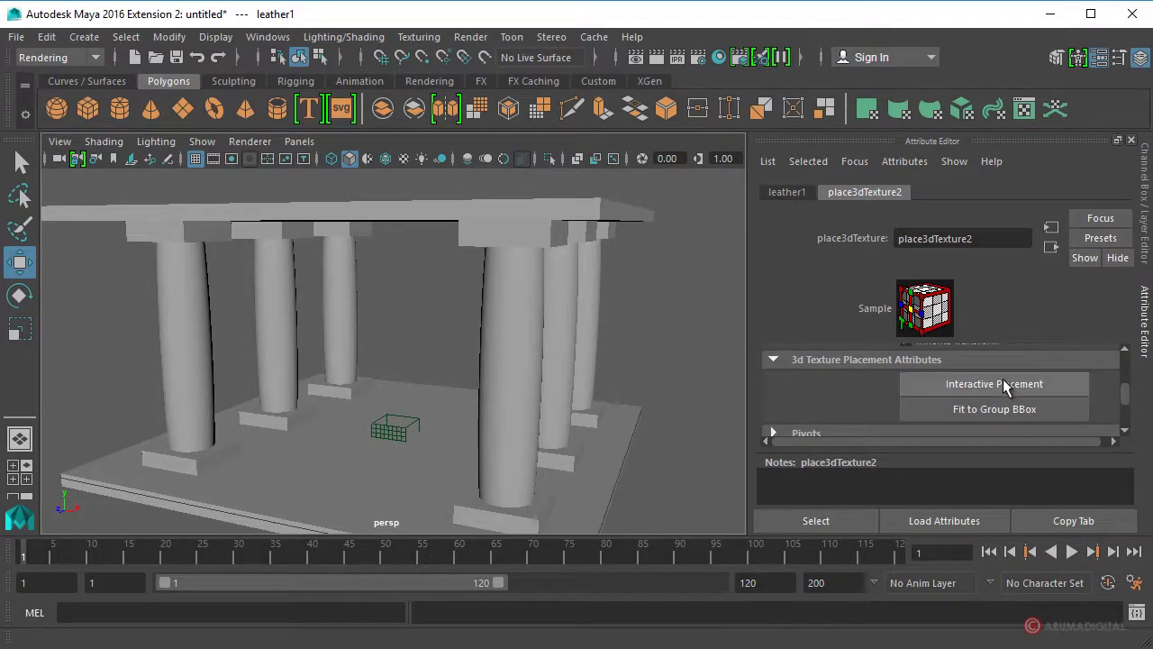
key(r)
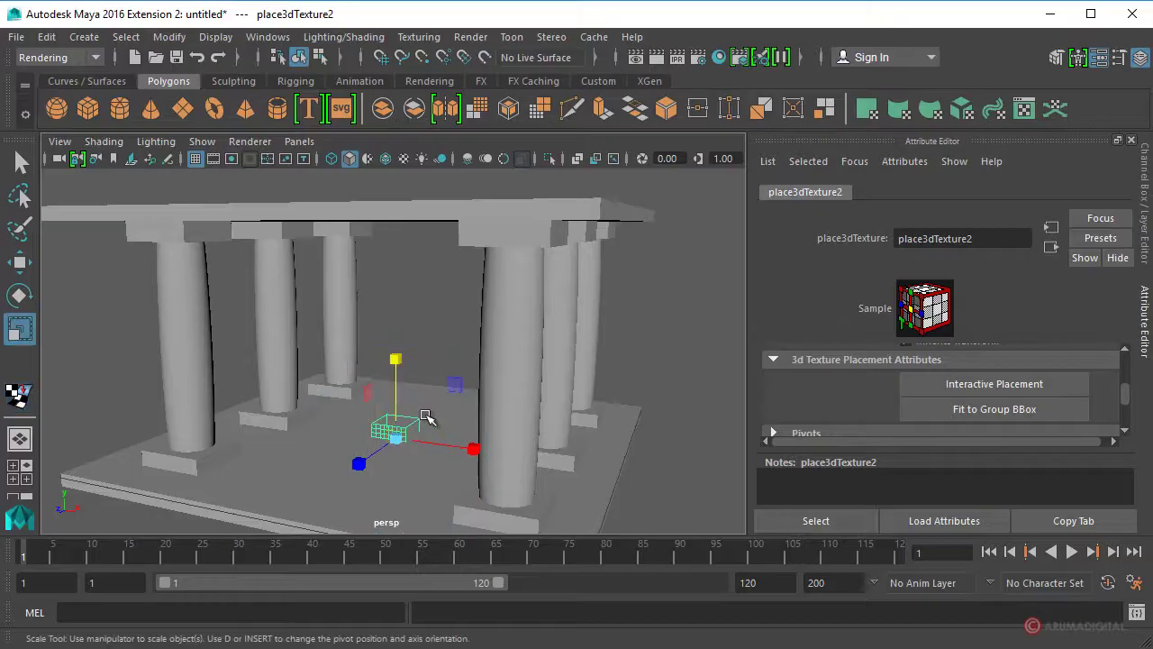
drag(398, 437, 986, 472)
mouse_move(424, 365)
alt+mouse_down()
mouse_move(532, 344)
mouse_move(392, 377)
mouse_move(407, 376)
alt+mouse_up()
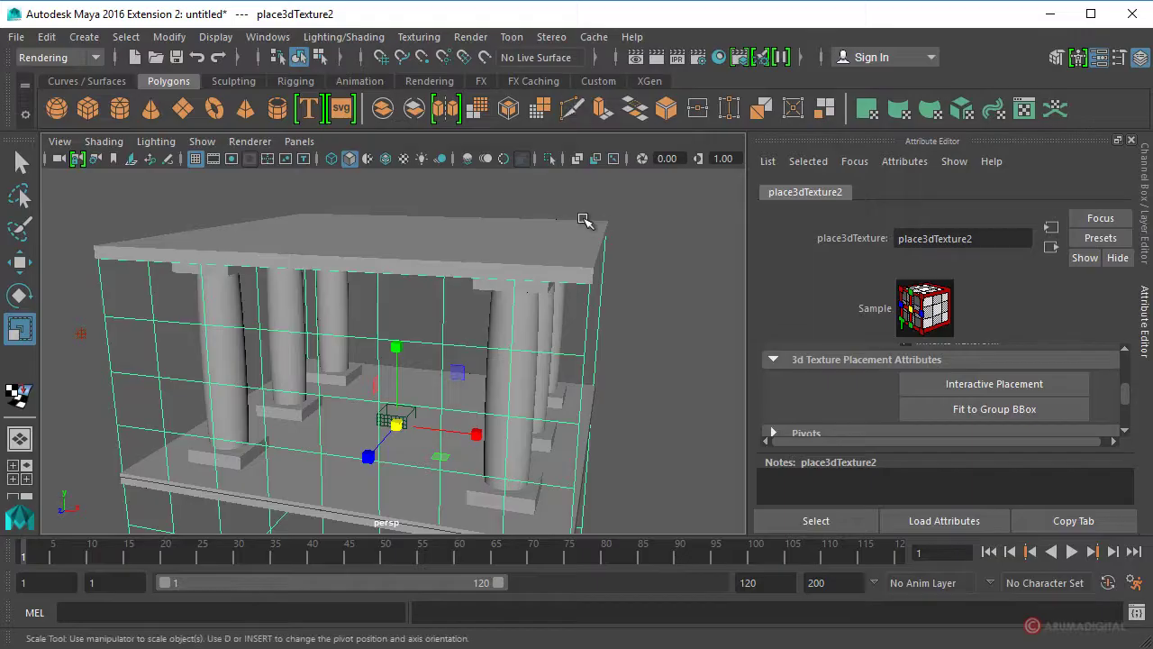
- Select the roof slab and open the leather texture attributes through the color connection of its lambert3 material
click(541, 233)
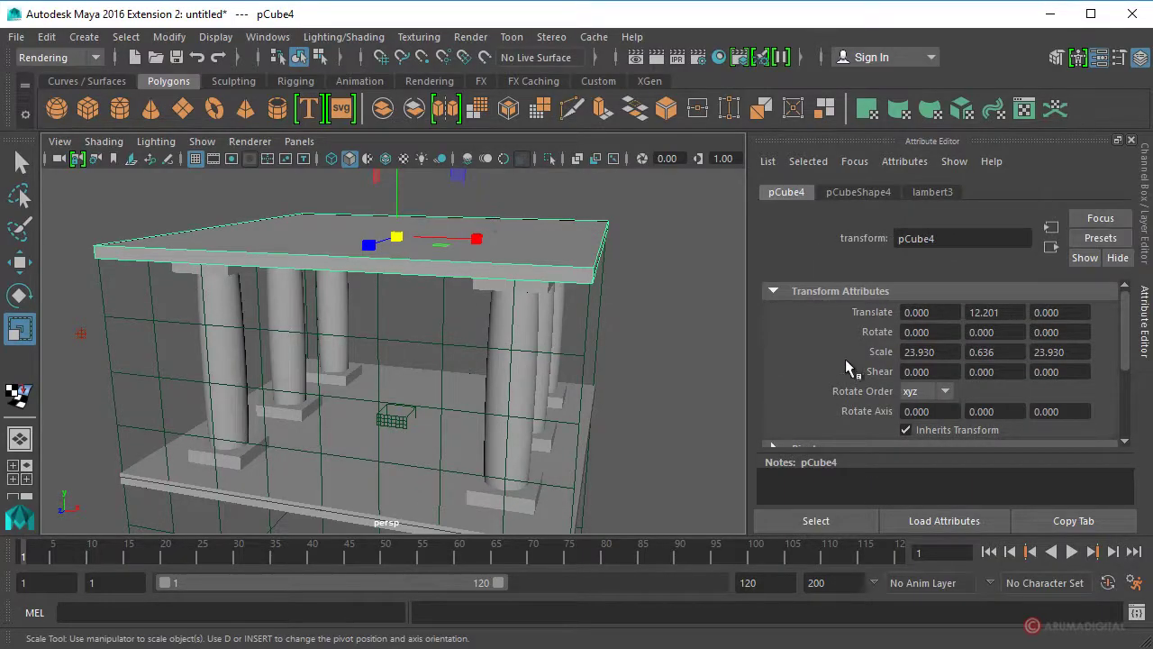
click(933, 192)
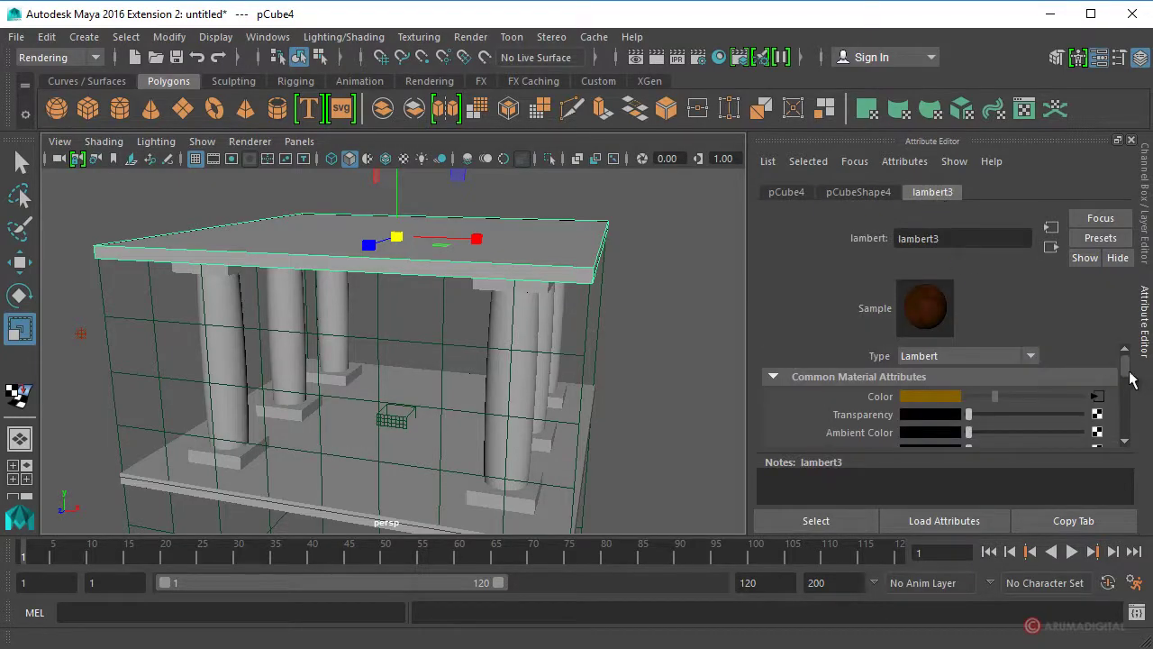
click(1098, 397)
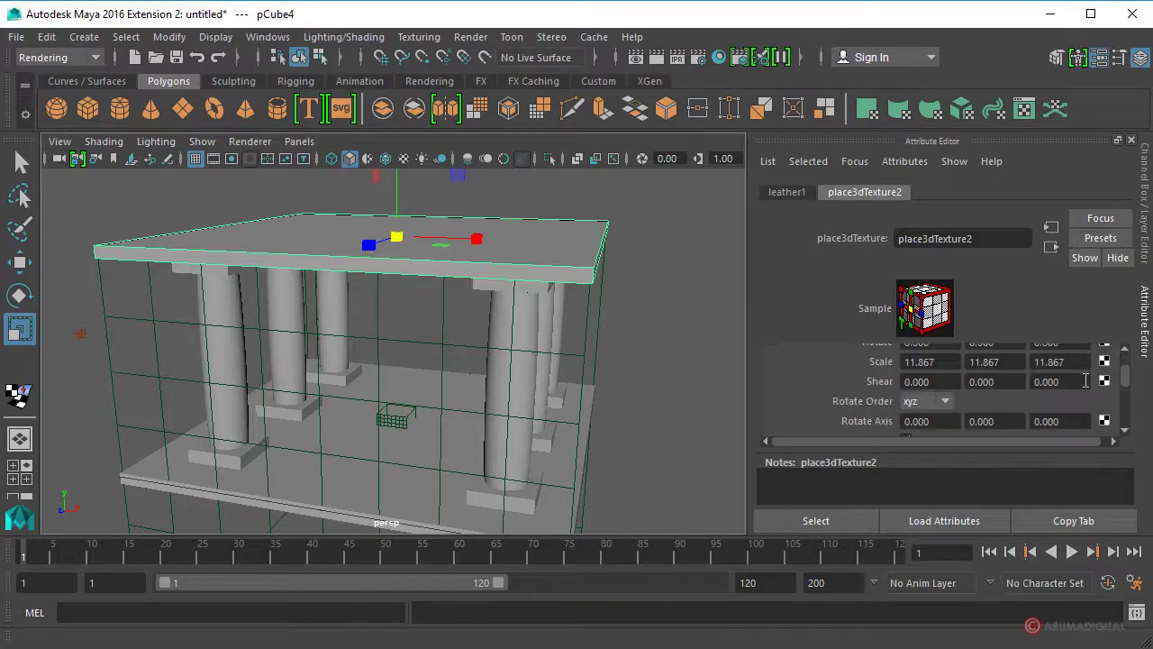
click(777, 194)
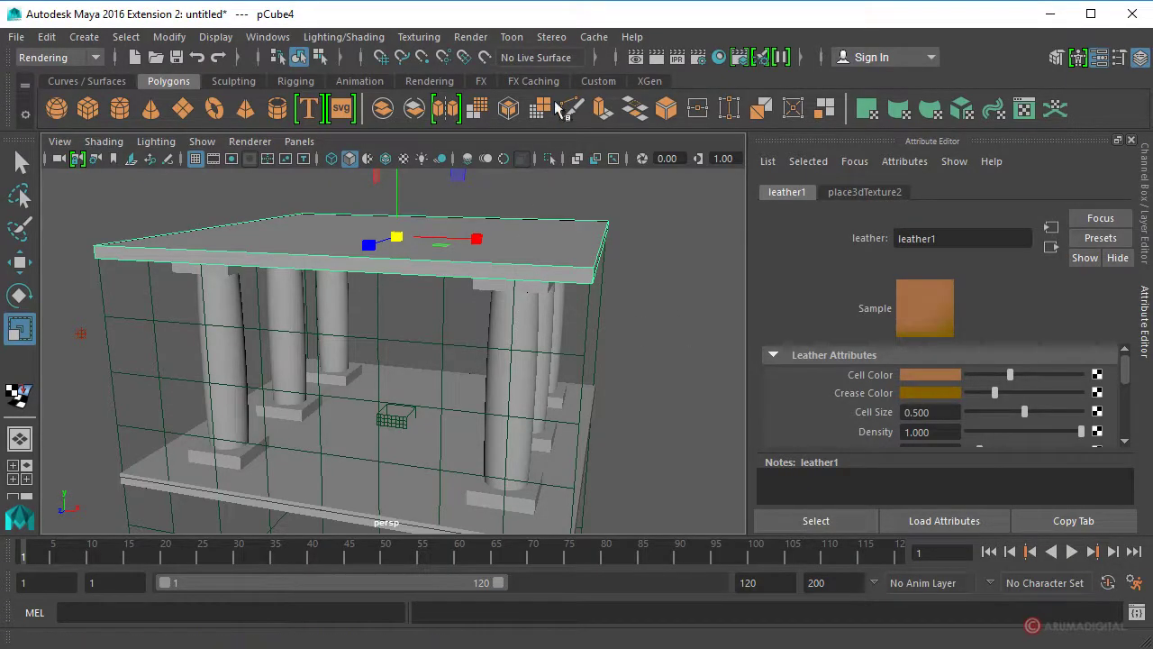
- Open the Hypershade and graph the input and output connections of lambert2 and lambert3 together
click(719, 56)
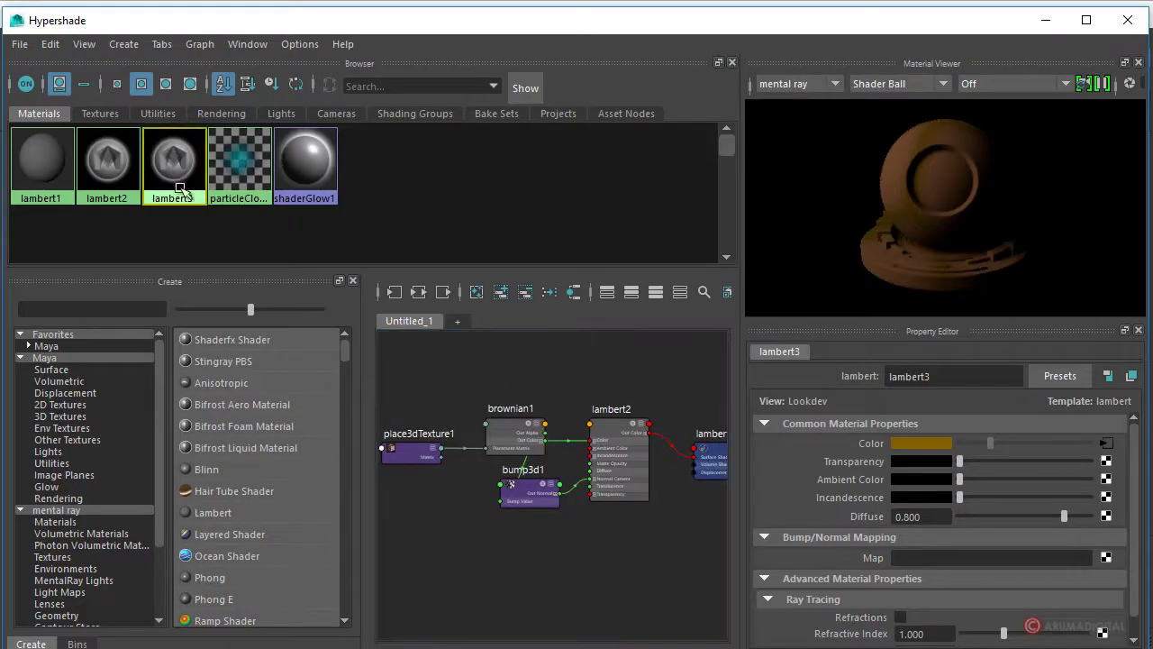
click(500, 292)
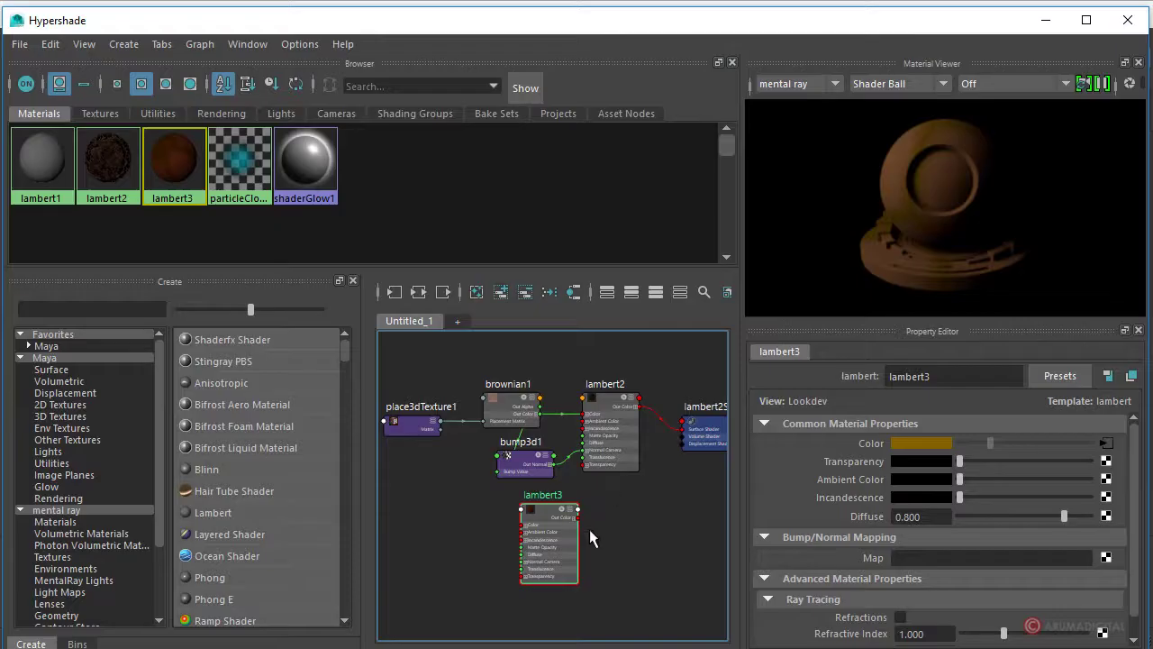
click(612, 396)
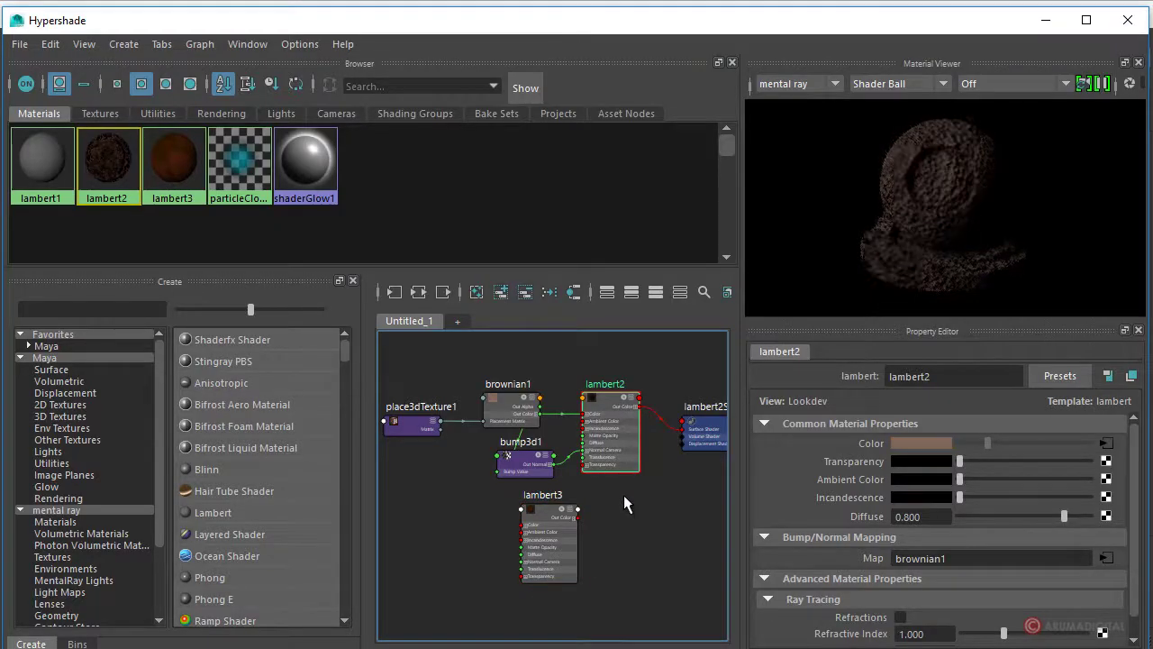
shift+click(549, 514)
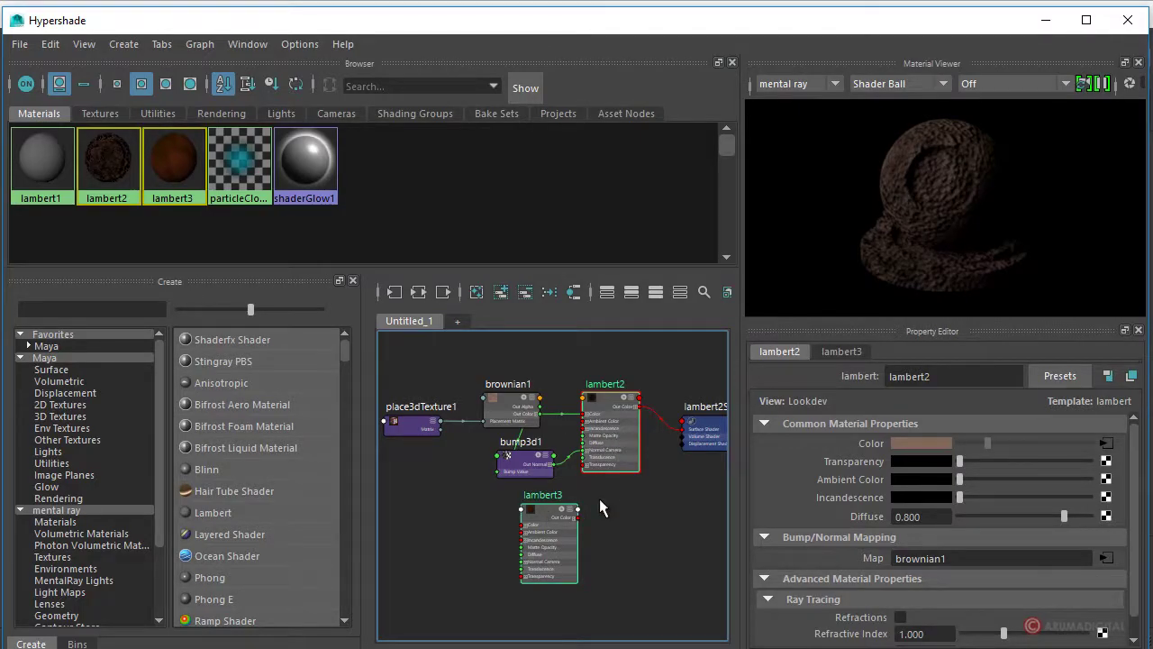
click(420, 293)
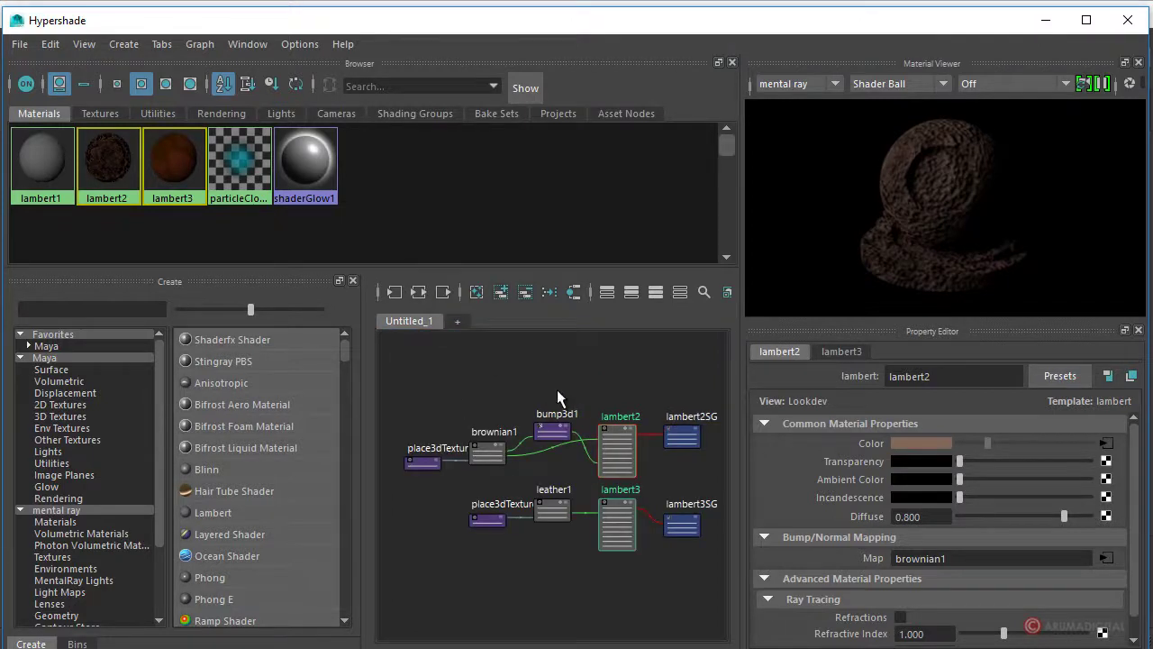
- Expand the leather1 node to show all its attributes and connect brownian1's Out Color to its Cell Color
scroll(625, 394, up, 5)
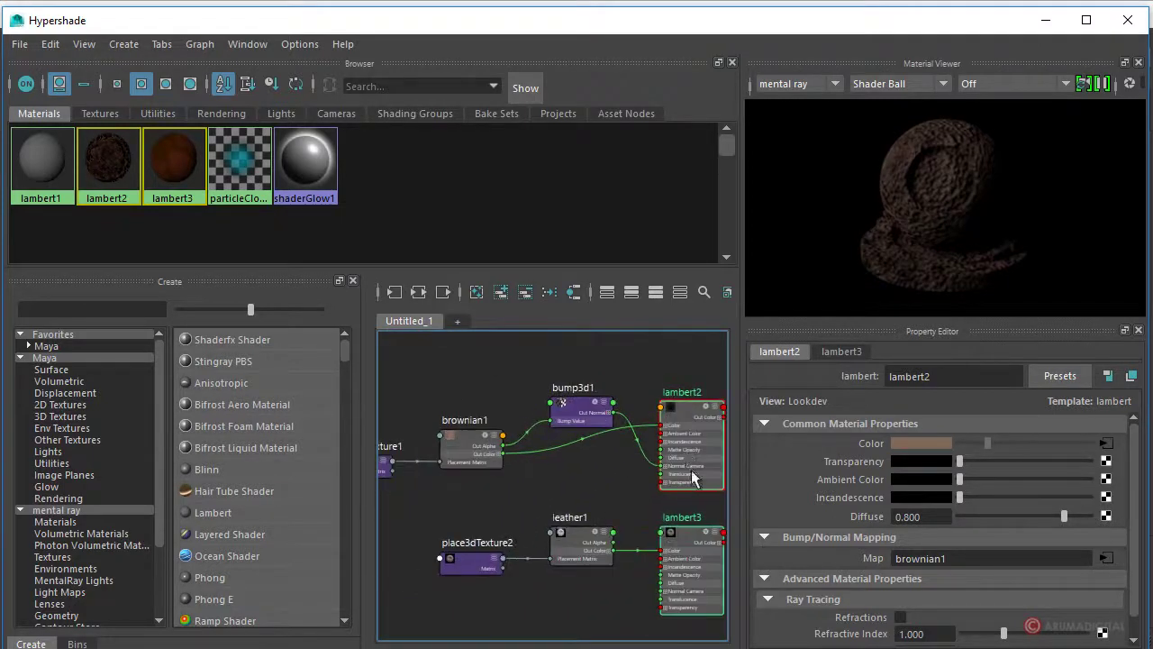
alt+middle_drag(608, 478, 605, 427)
mouse_move(537, 458)
alt+middle_down()
mouse_move(496, 456)
mouse_move(566, 438)
alt+middle_up()
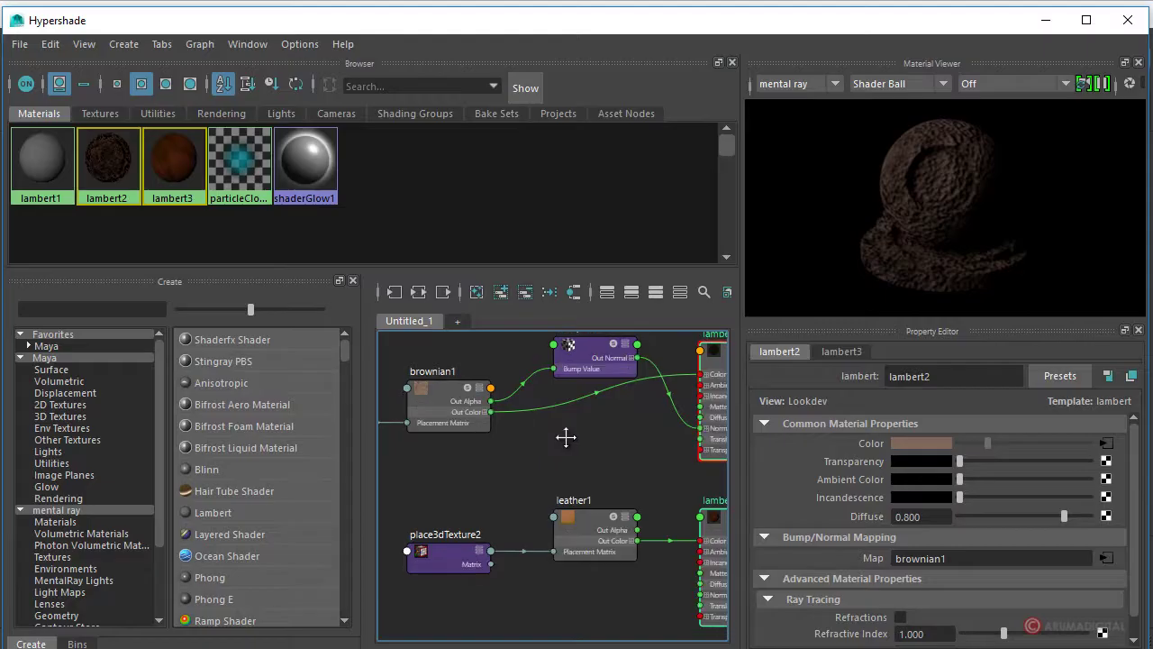
alt+right_drag(610, 525, 663, 487)
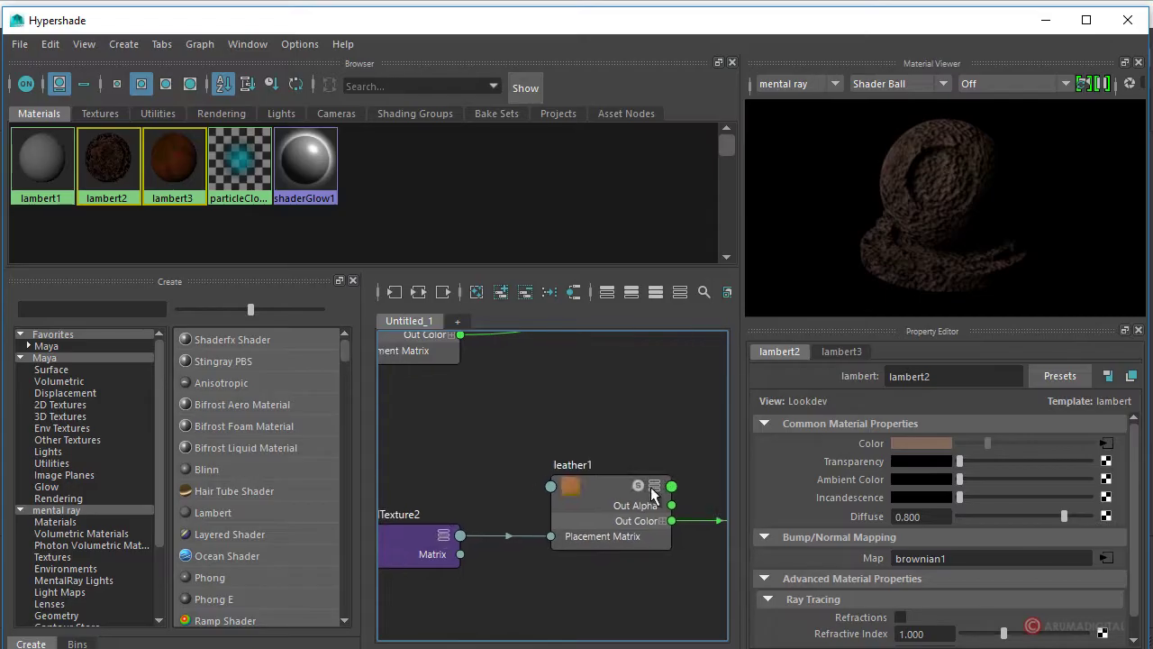
click(654, 487)
click(654, 487)
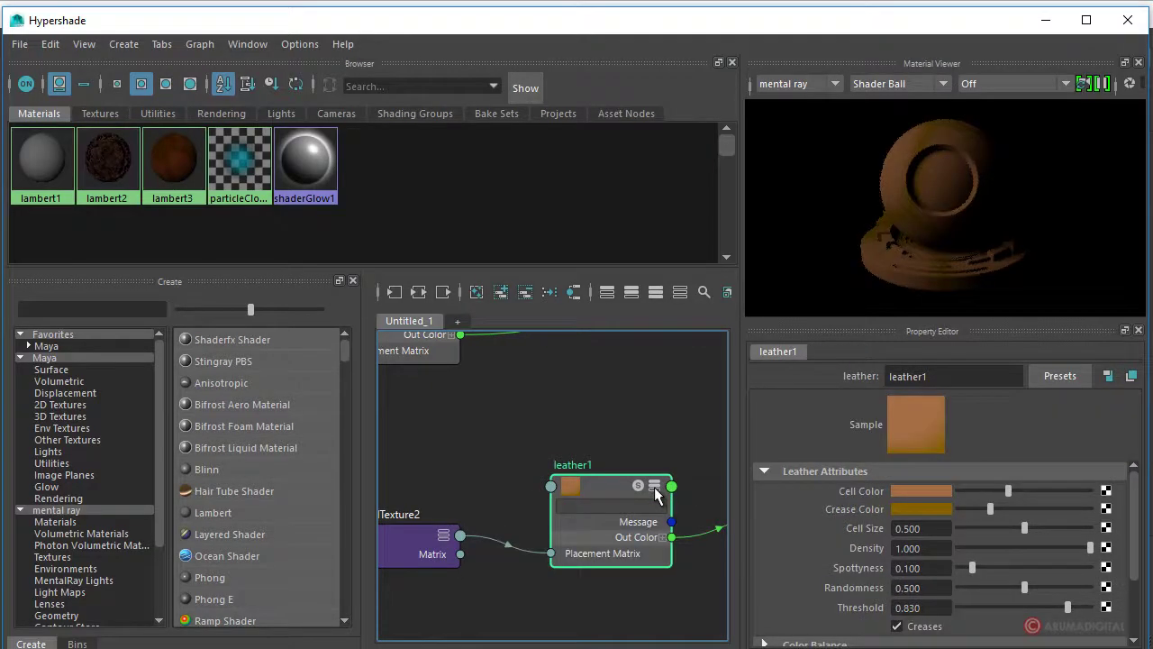
click(654, 487)
alt+middle_drag(590, 527, 616, 501)
alt+right_drag(517, 469, 512, 418)
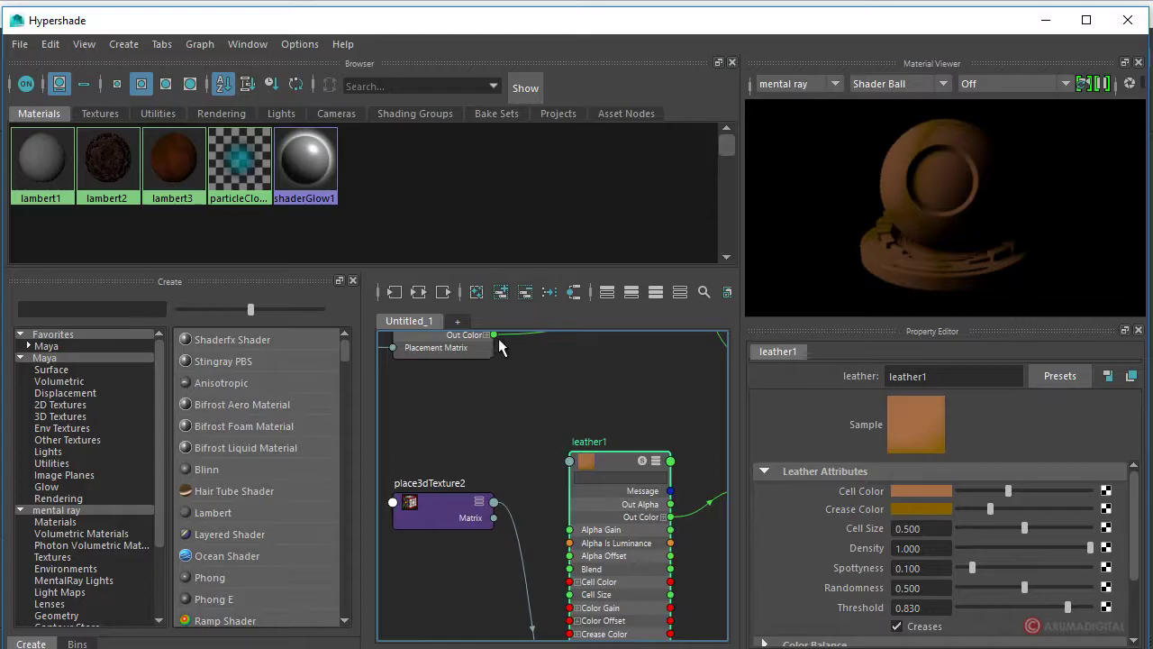
drag(505, 354, 536, 573)
drag(543, 603, 569, 582)
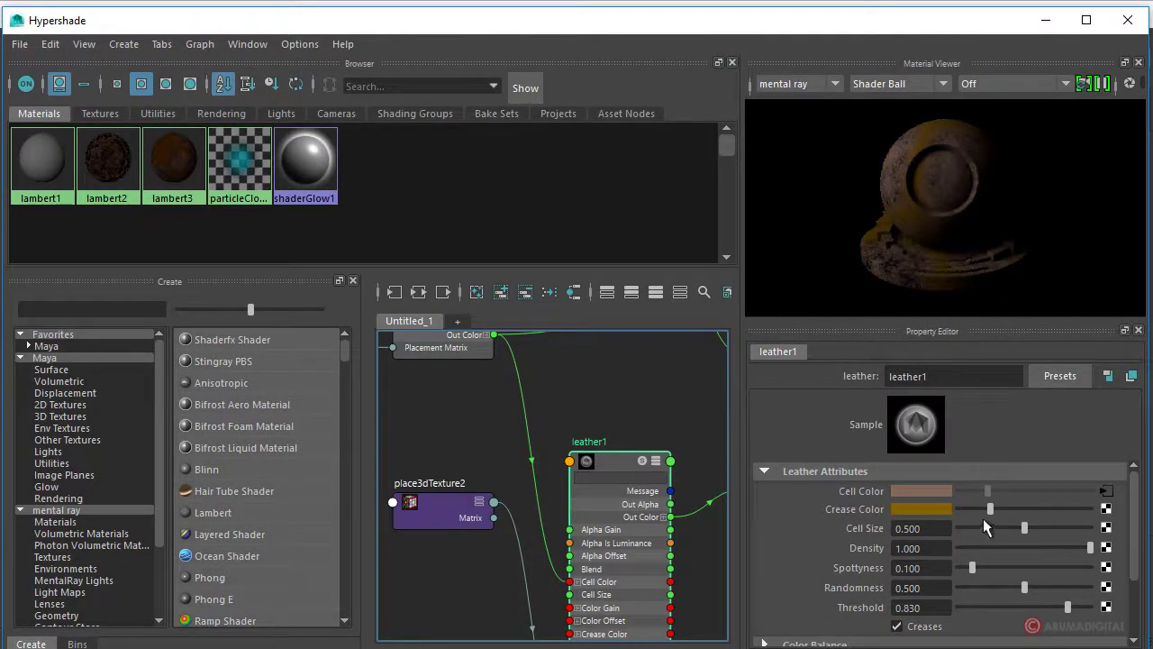
- Adjust the leather texture: dark brown Crease Color (HSV 30.104, 0.334, 0.087), Cell Size 0.874 and Threshold 0.972
click(917, 508)
drag(1063, 531, 1040, 517)
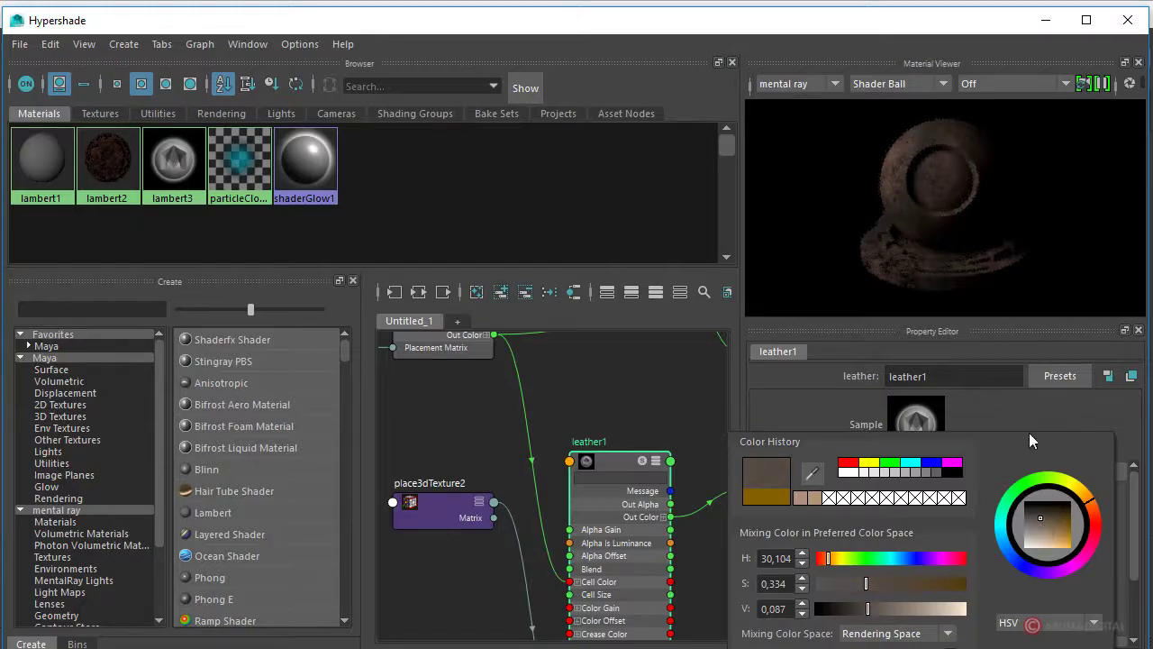
drag(1024, 529, 1071, 531)
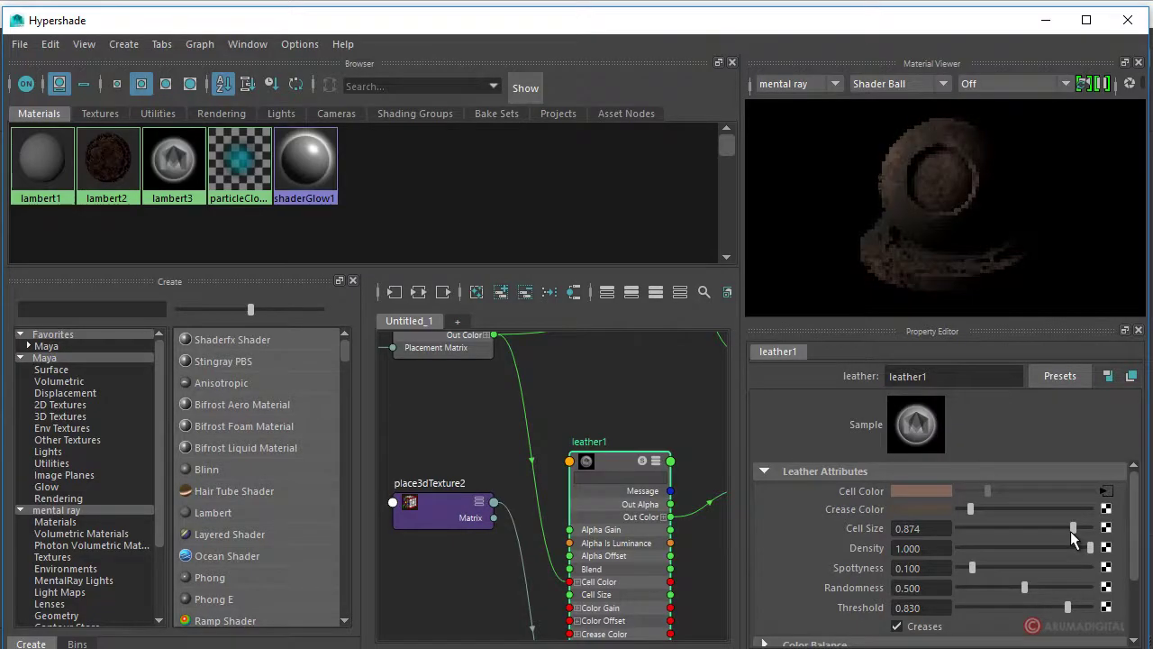
scroll(967, 580, down, 2)
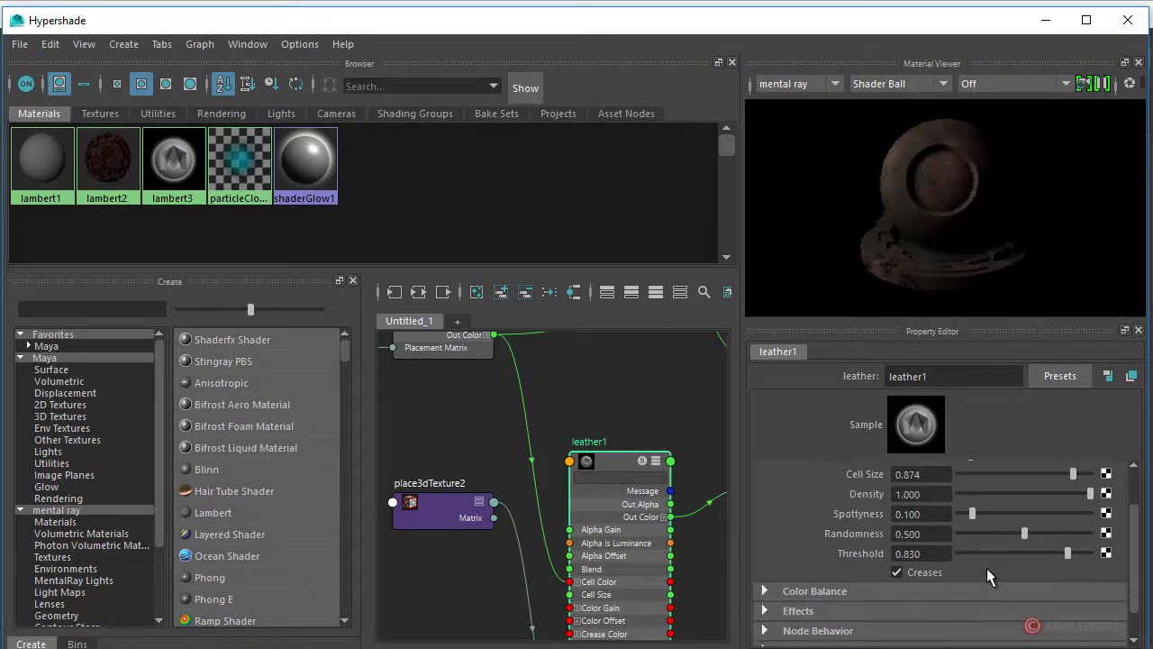
drag(1068, 555, 1083, 559)
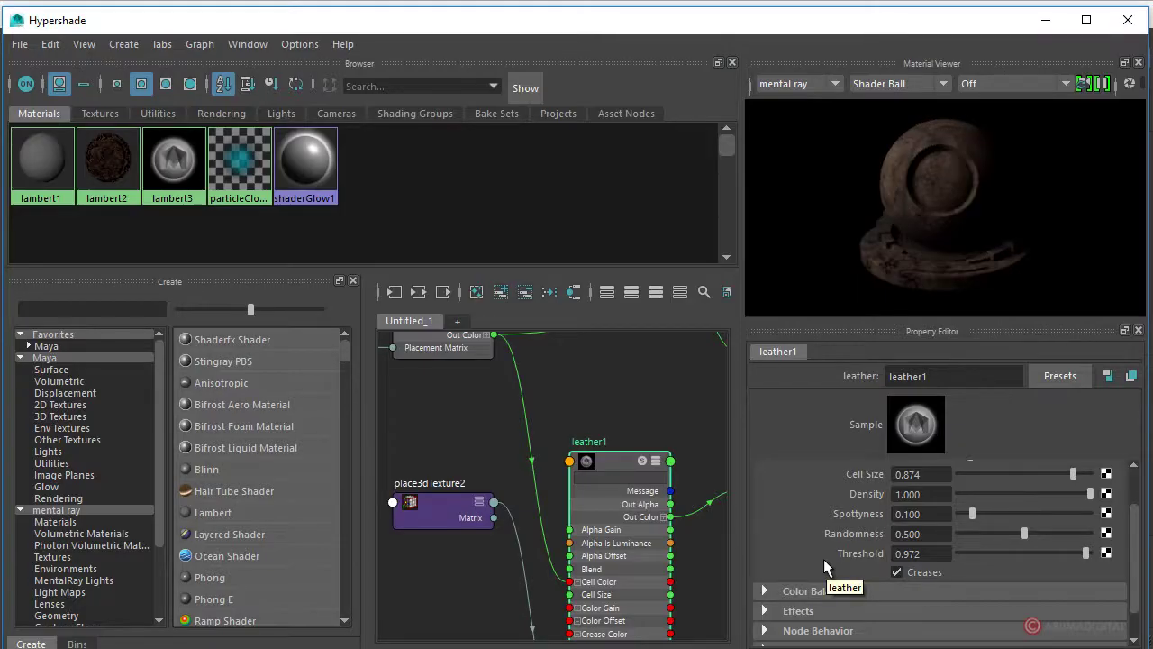
- Create a Bump 3d node and place it in the graph below lambert3, beside the leather1 node
middle_drag(618, 415, 630, 363)
click(61, 310)
text(bump)
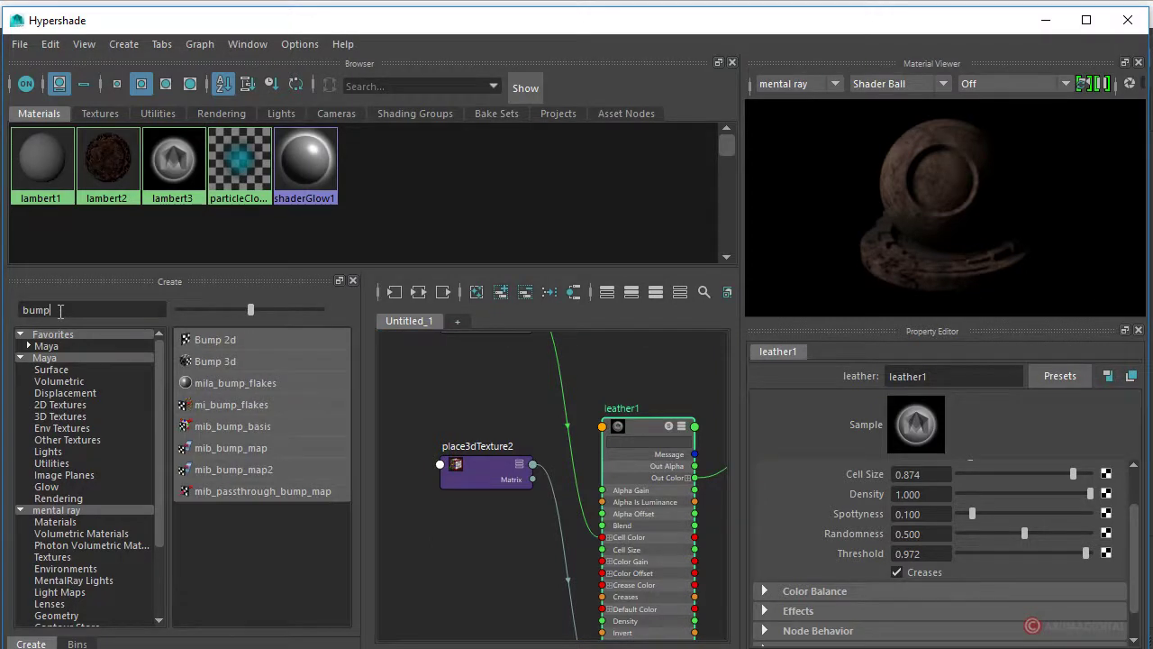
click(215, 362)
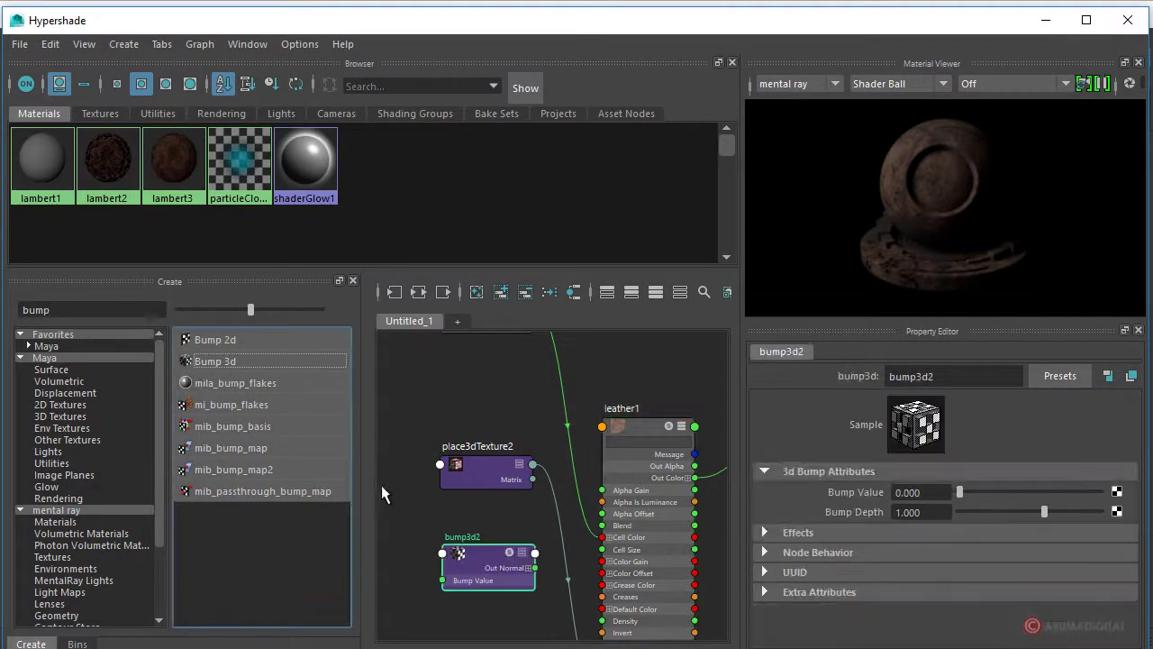
scroll(484, 417, down, 1)
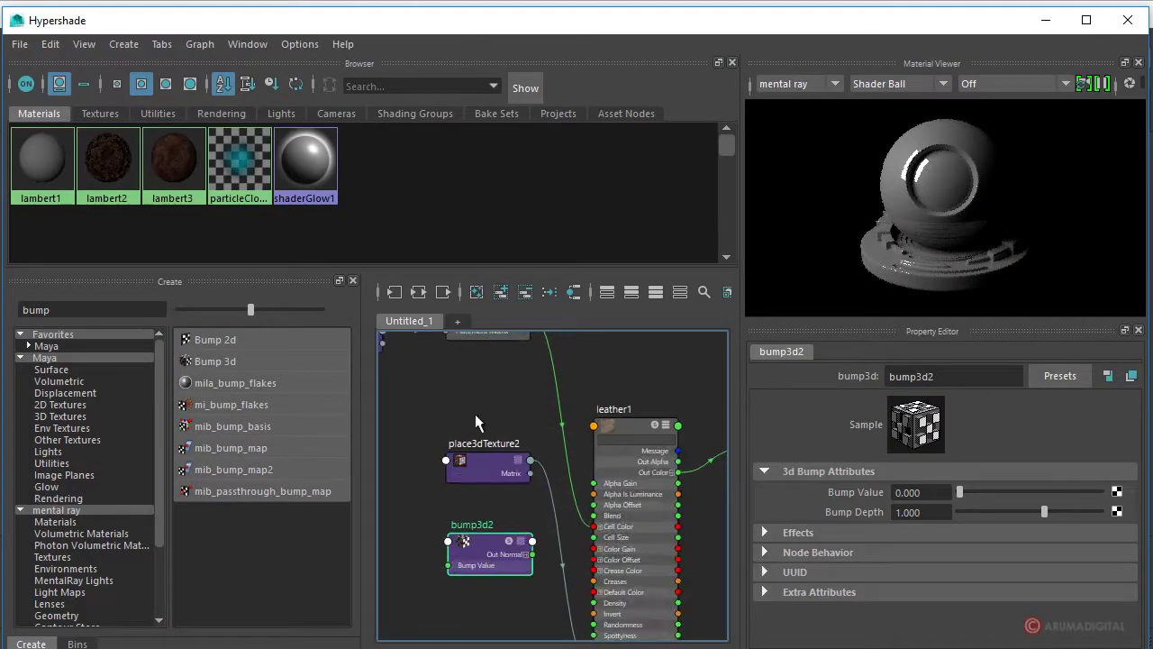
alt+middle_drag(499, 386, 412, 354)
drag(402, 502, 683, 547)
alt+middle_drag(571, 476, 476, 437)
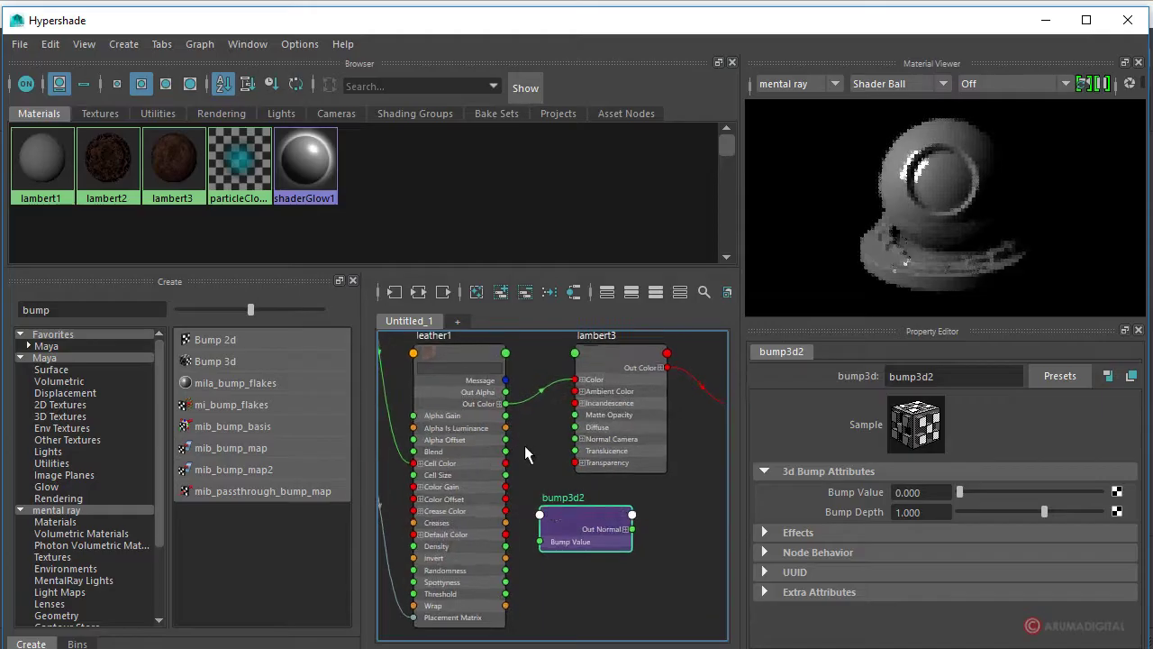
- Connect leather1's Out Alpha to the new bump node's Bump Value and its Out Normal to lambert3's Normal Camera, closing the Hypershade
drag(506, 392, 541, 545)
drag(635, 529, 574, 439)
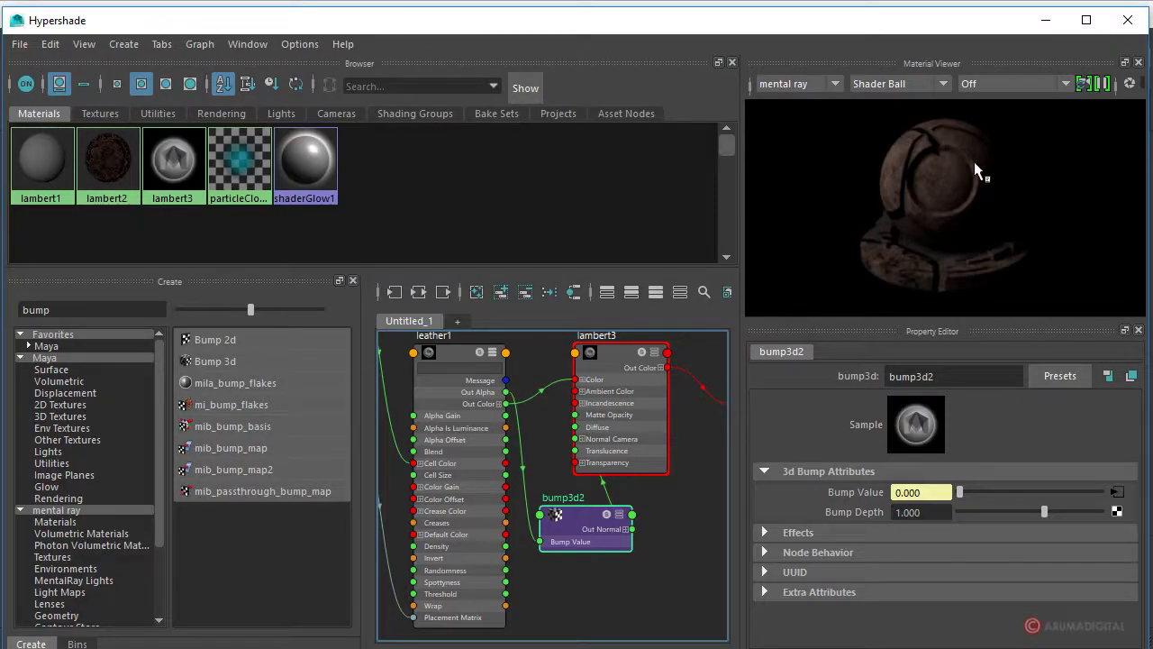
click(1128, 19)
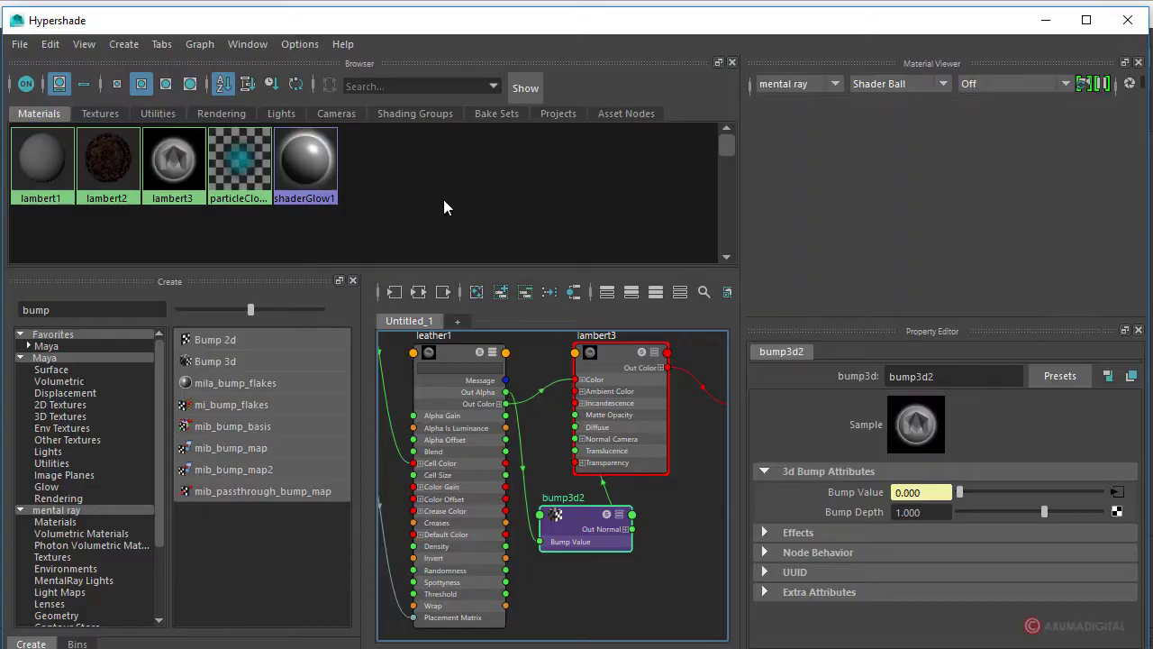
- Render a closer view of the temple's columns and floor with mental ray to check the slabs' new bumped texture
alt+drag(382, 257, 451, 276)
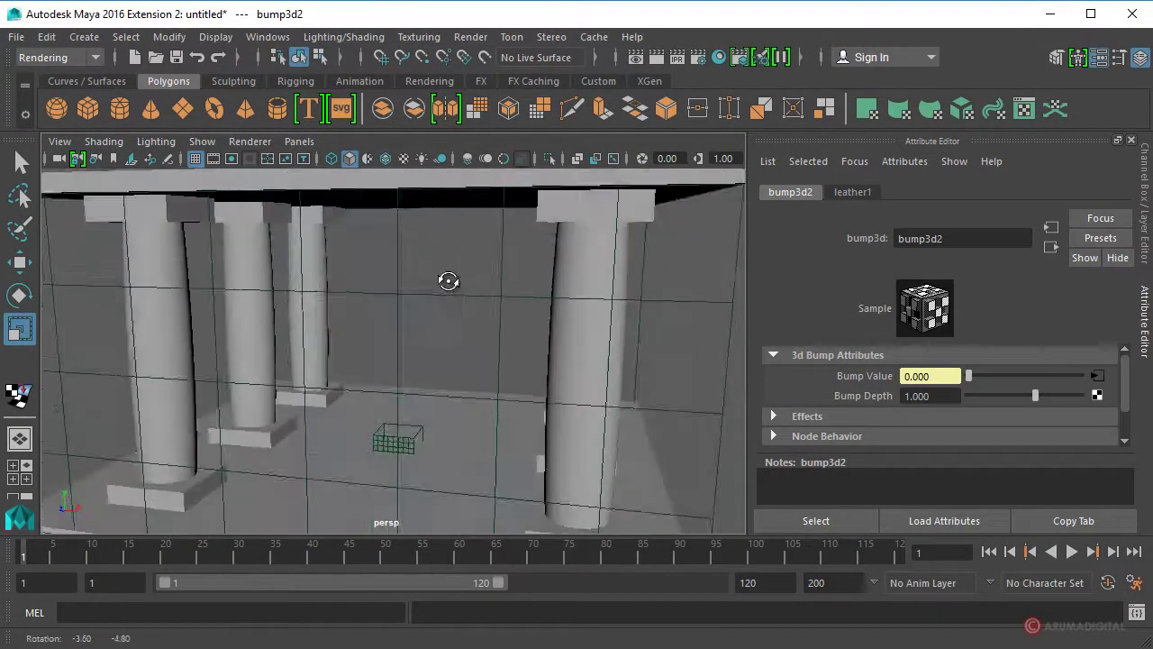
click(471, 37)
click(496, 209)
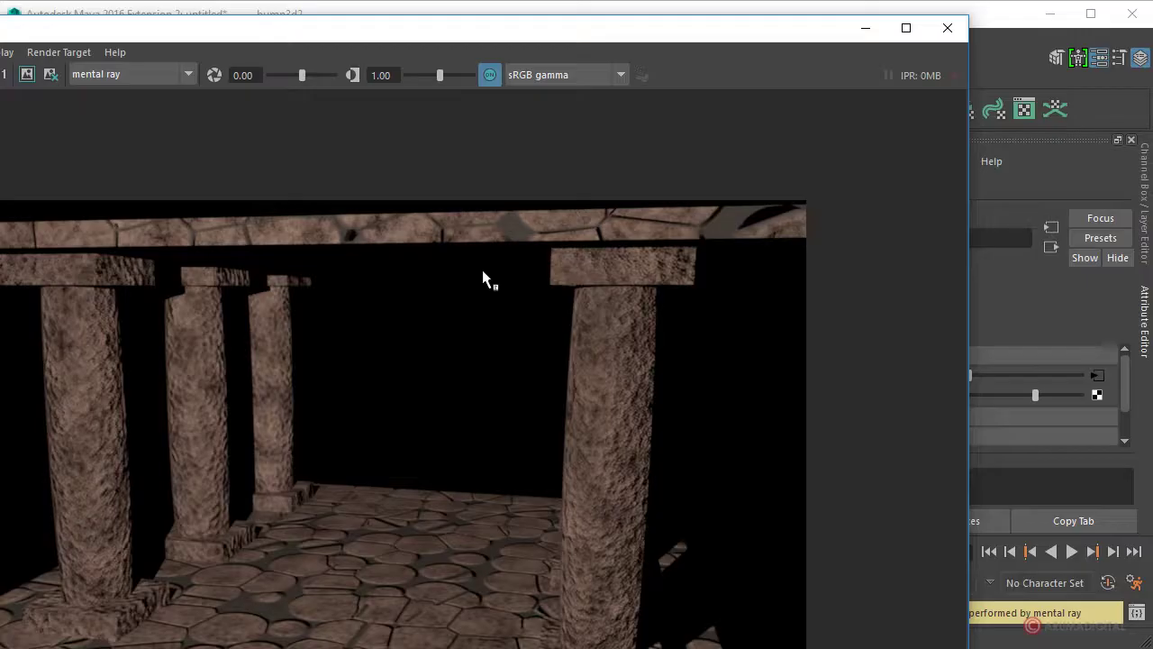
drag(439, 37, 476, 27)
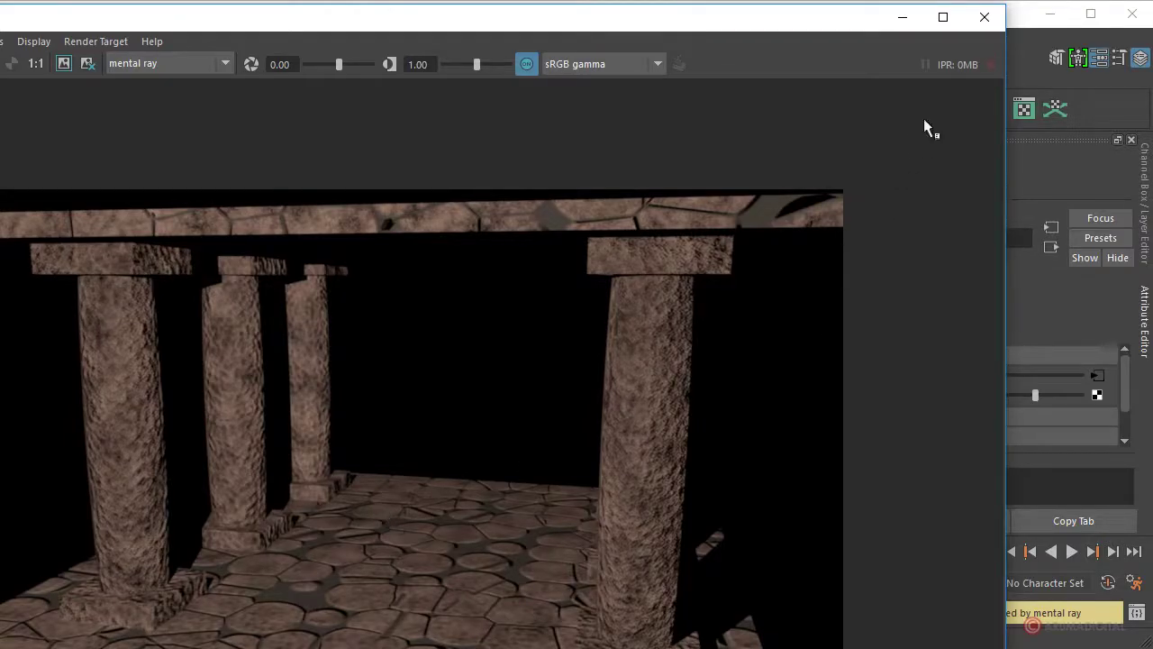
click(988, 28)
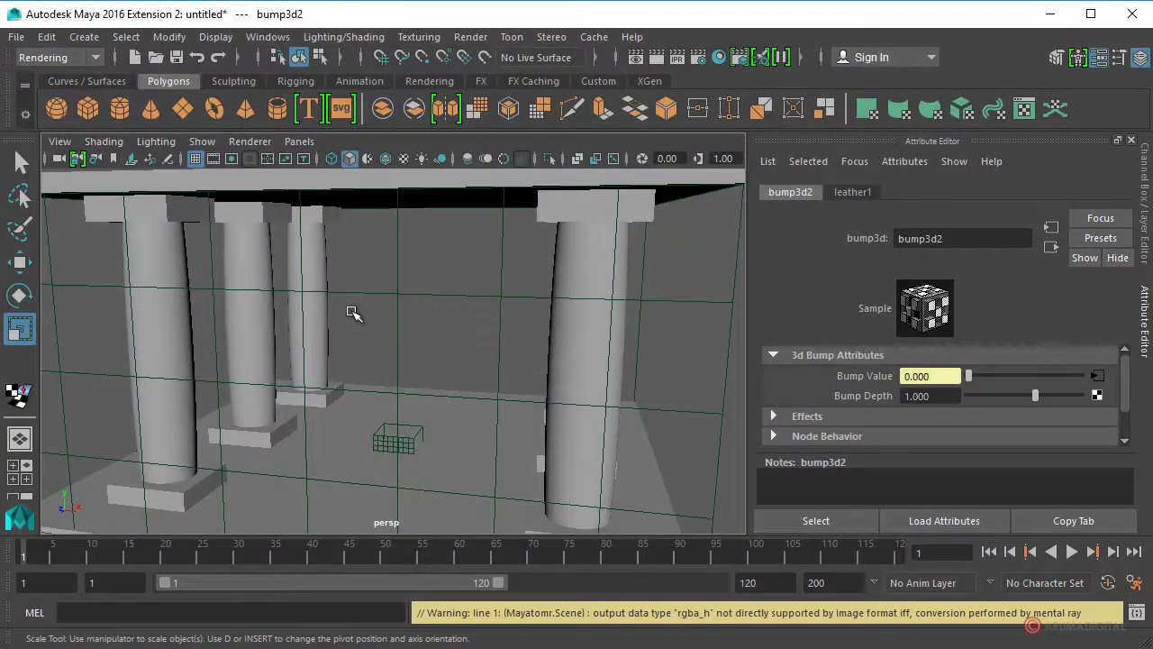
- Create a volume primitive cube and scale it uniformly to about 11.883 so it spans the temple's footprint
click(84, 37)
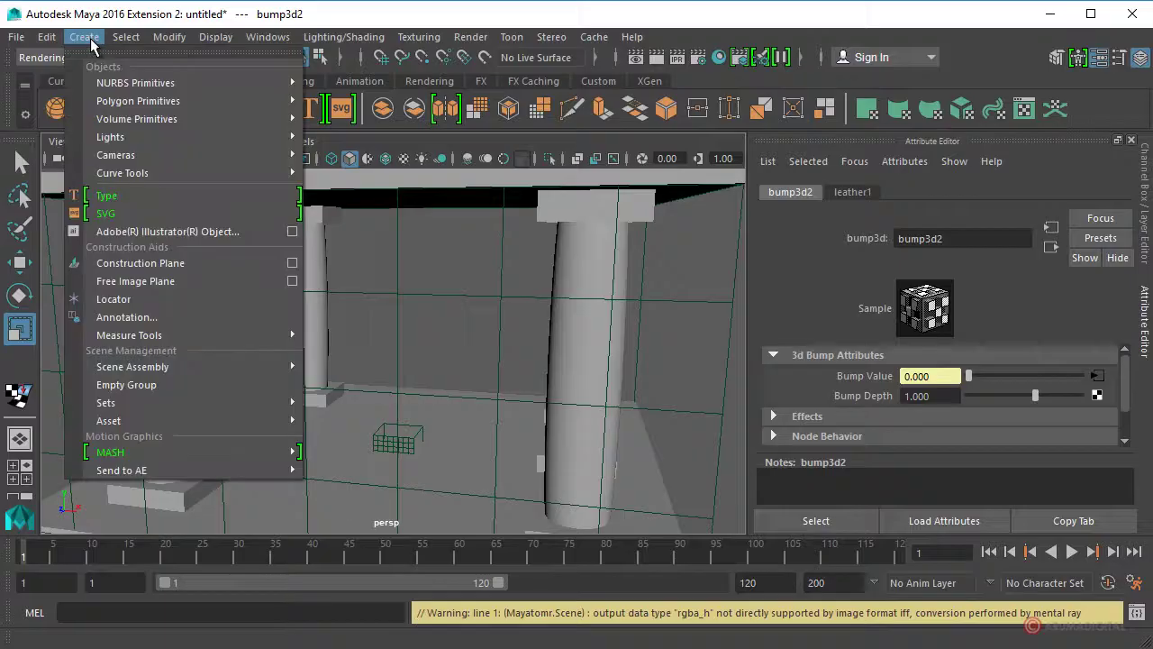
mouse_move(203, 123)
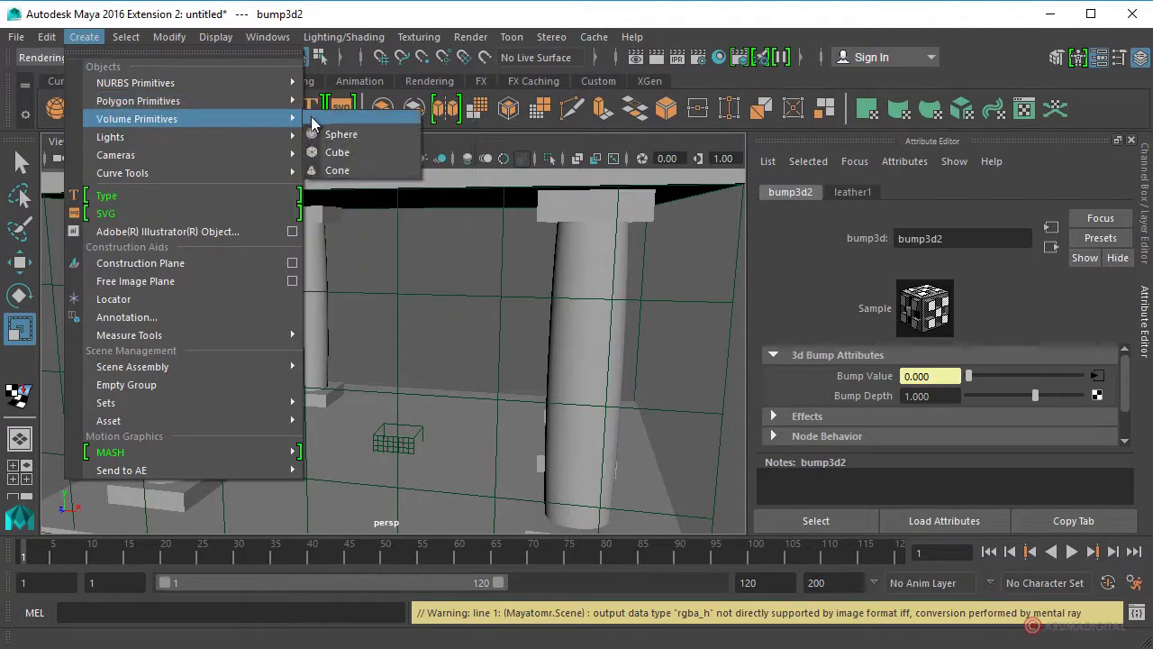
click(349, 157)
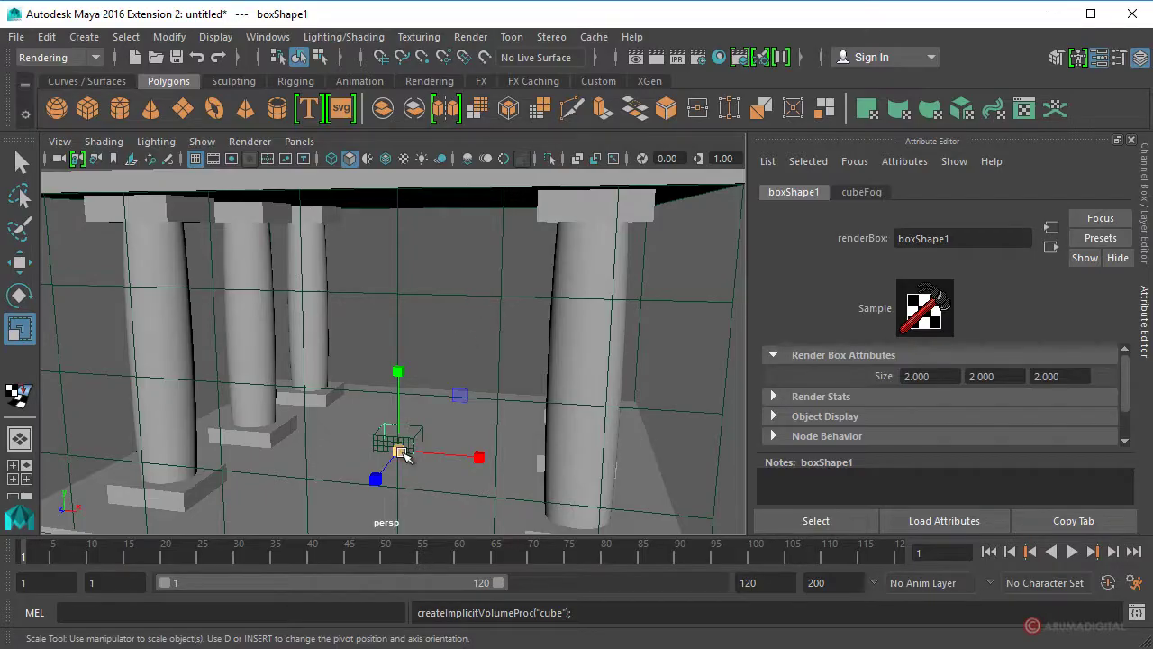
drag(401, 452, 759, 451)
alt+drag(636, 422, 522, 436)
alt+right_drag(406, 428, 514, 448)
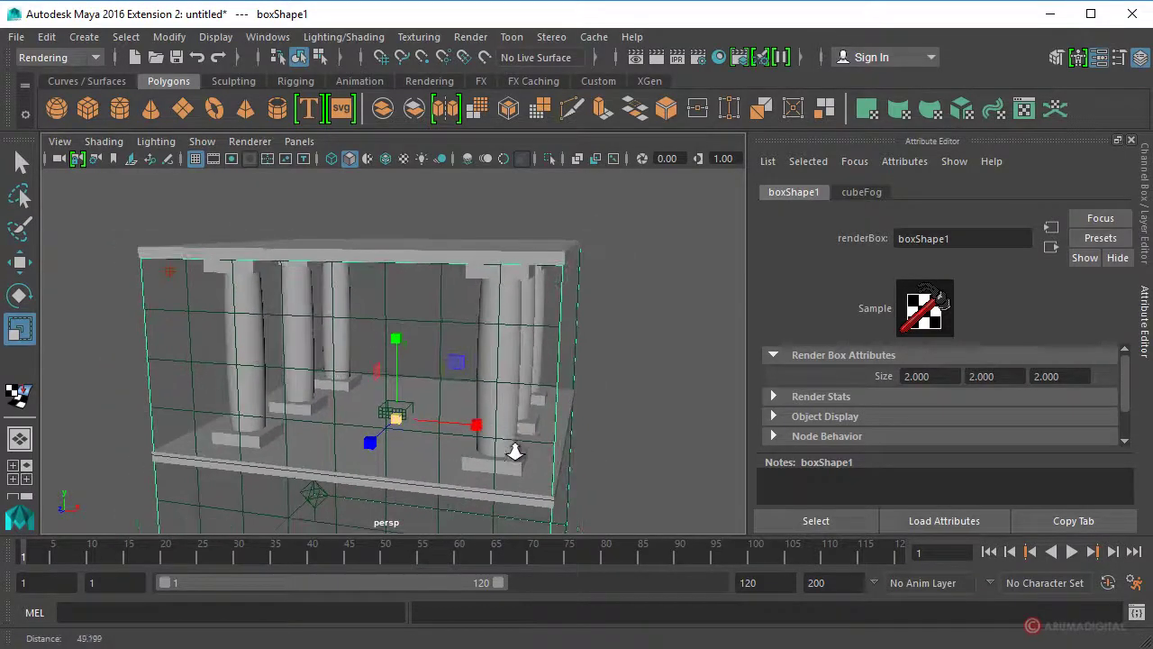
- Flatten the volume cube to a vertical scale of about 3.616 and raise it to sit on the temple floor
drag(399, 337, 402, 398)
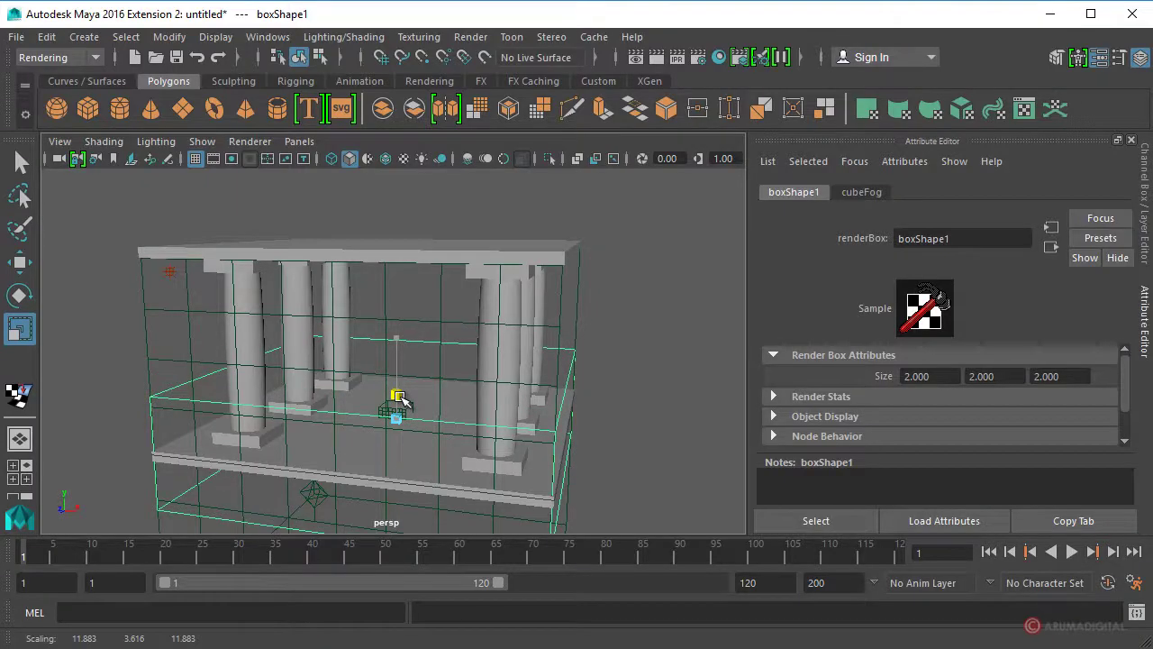
key(w)
mouse_move(395, 335)
mouse_down()
mouse_move(401, 284)
mouse_move(459, 334)
mouse_move(478, 334)
mouse_move(396, 341)
mouse_up()
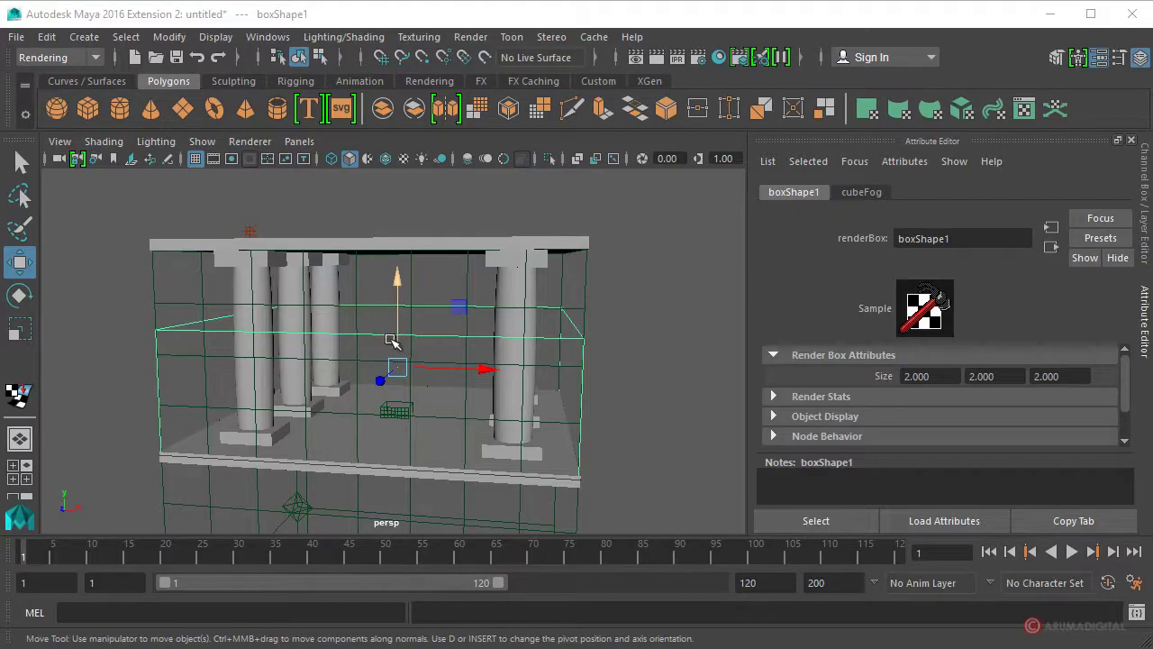
- Assign a new Volume Fog material to the volume cube
right_click(383, 343)
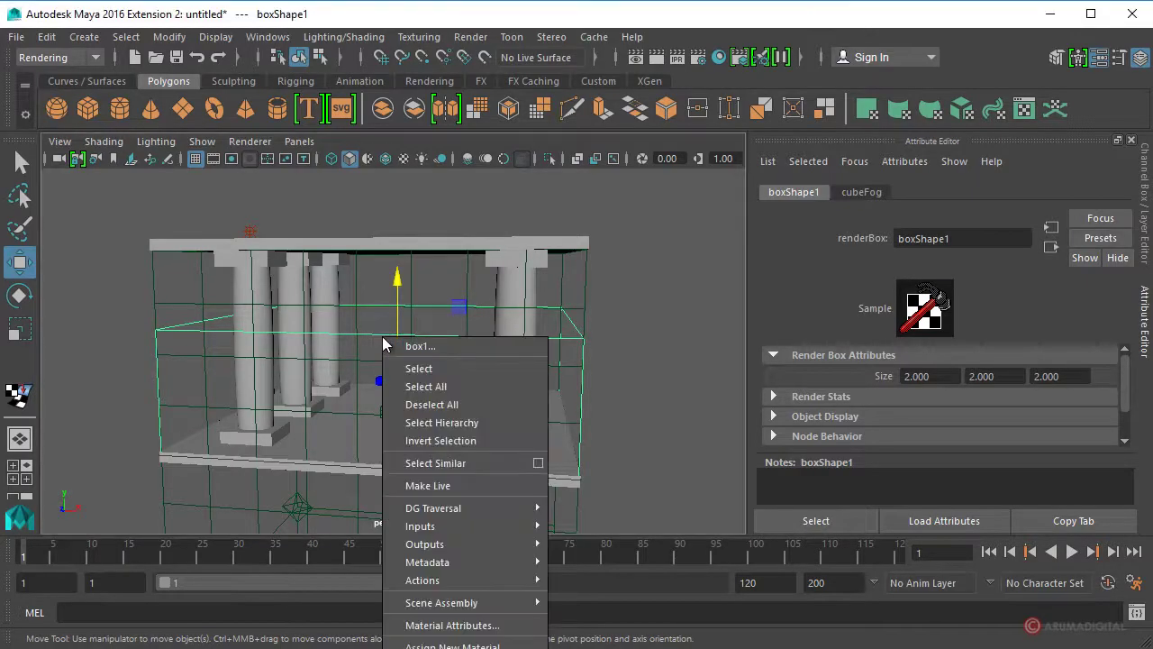
click(431, 645)
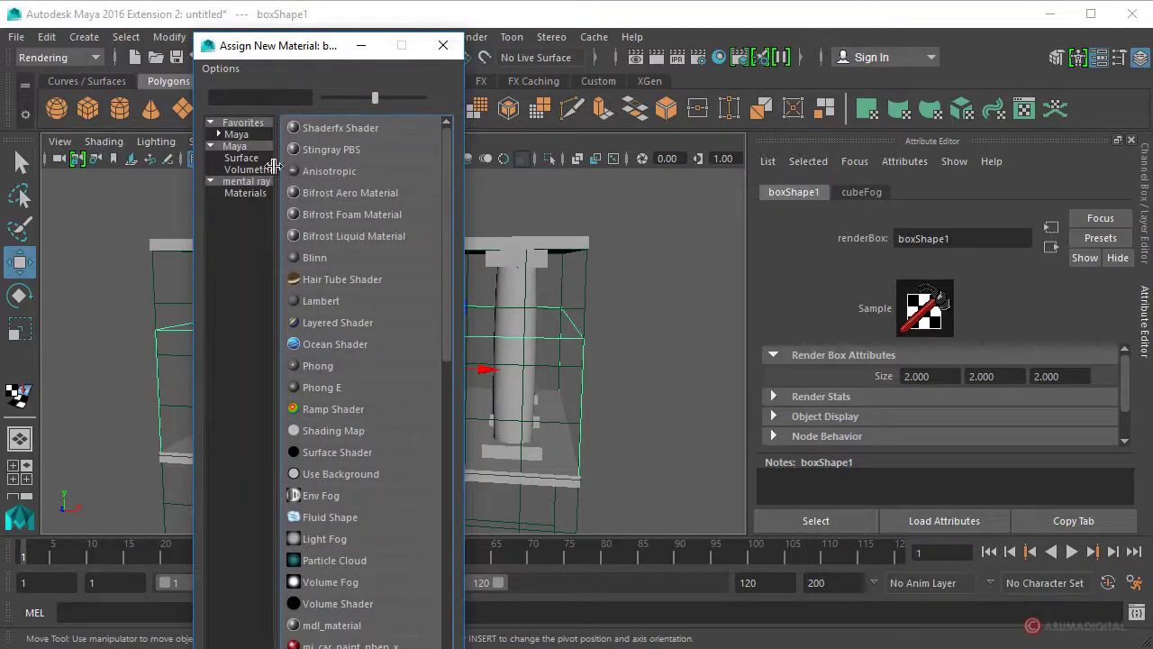
click(241, 170)
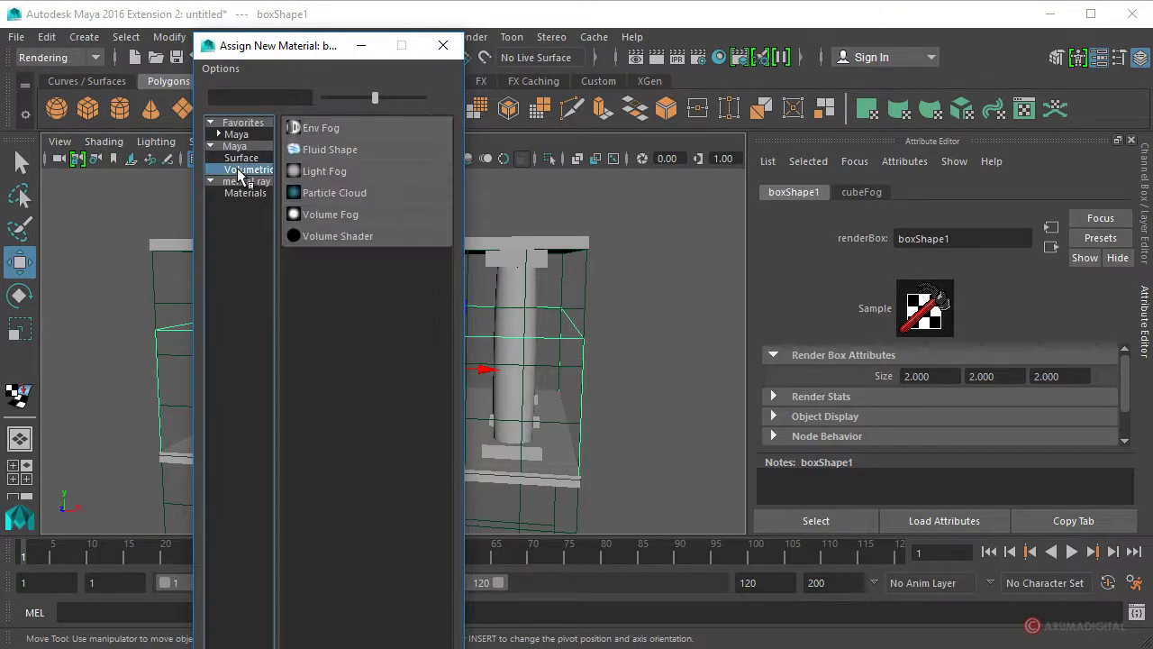
click(332, 214)
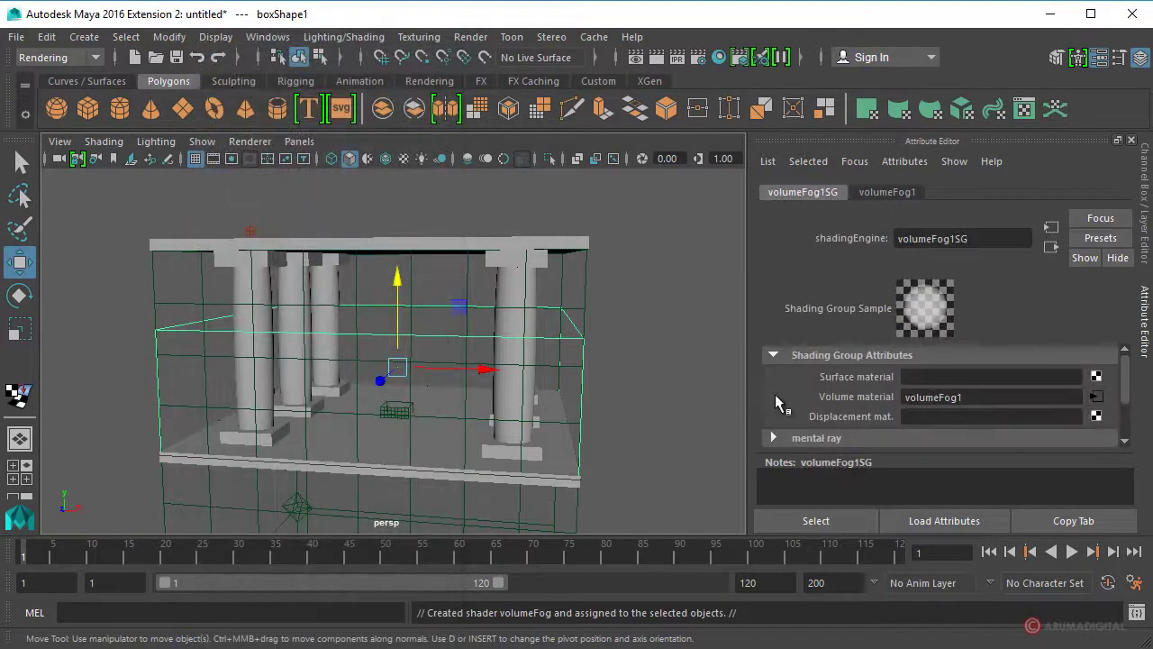
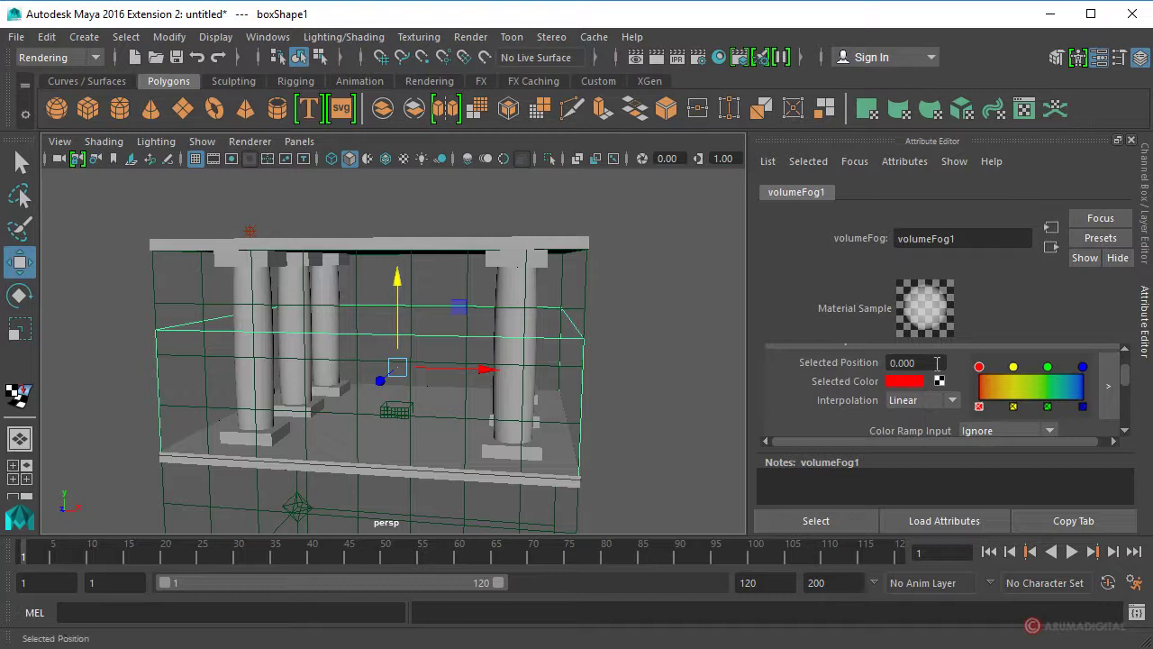
- Set the volume fog's Color Ramp Input to Transparency and render the current frame to check its effect
scroll(892, 388, up, 2)
scroll(892, 392, down, 2)
scroll(946, 413, down, 2)
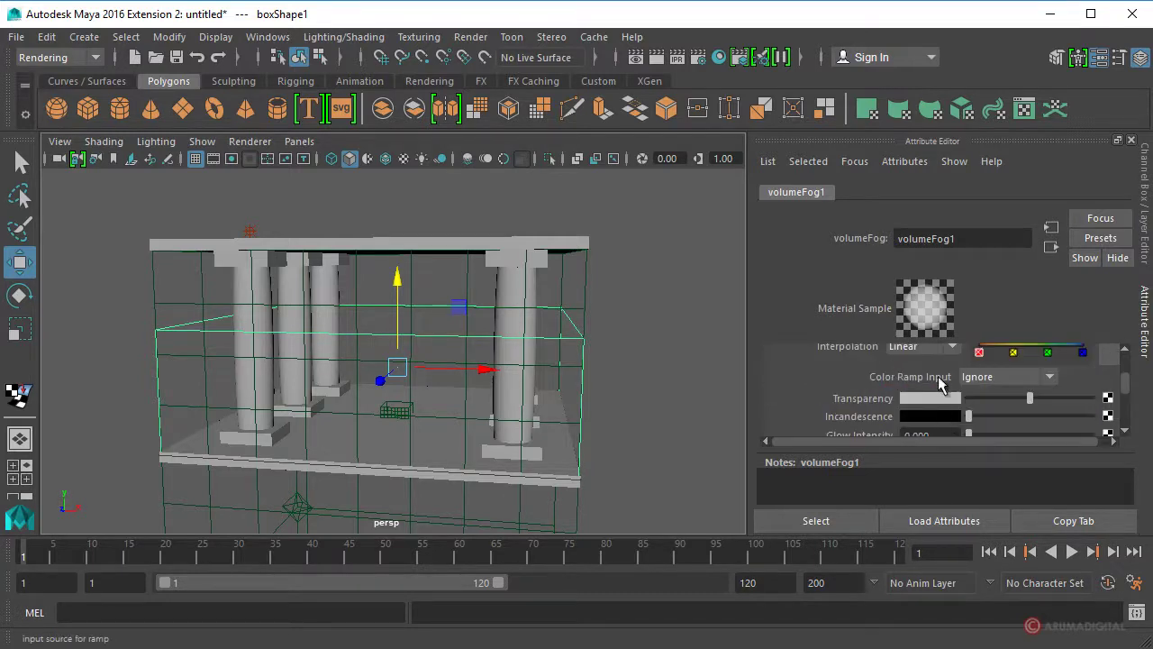
click(1049, 376)
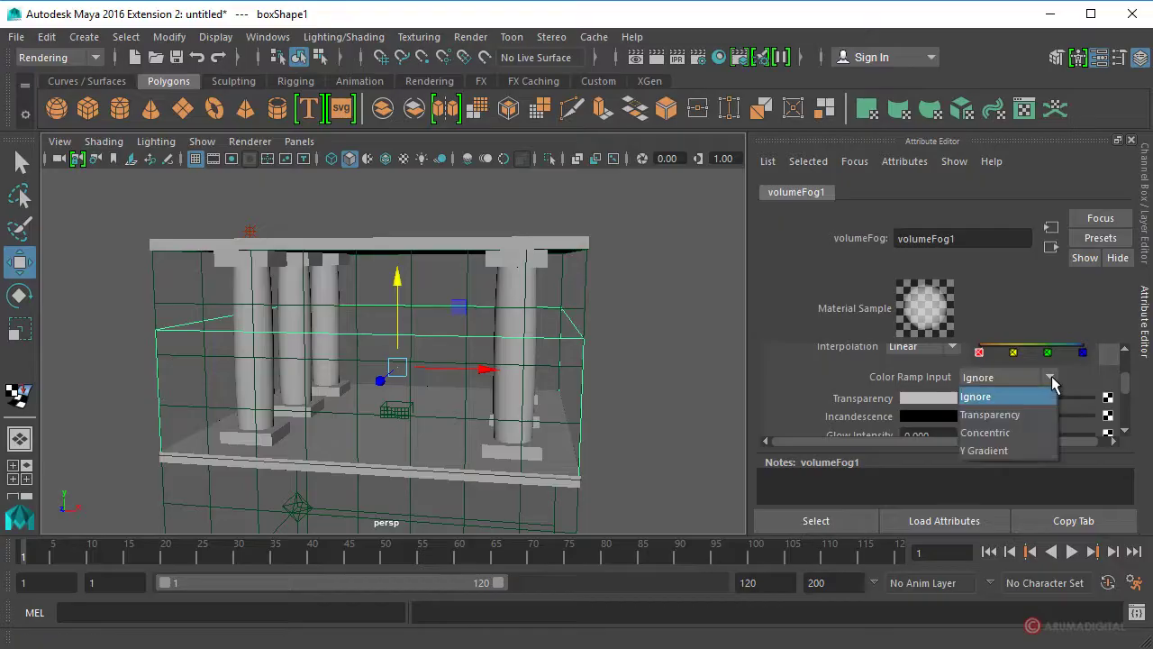
click(986, 414)
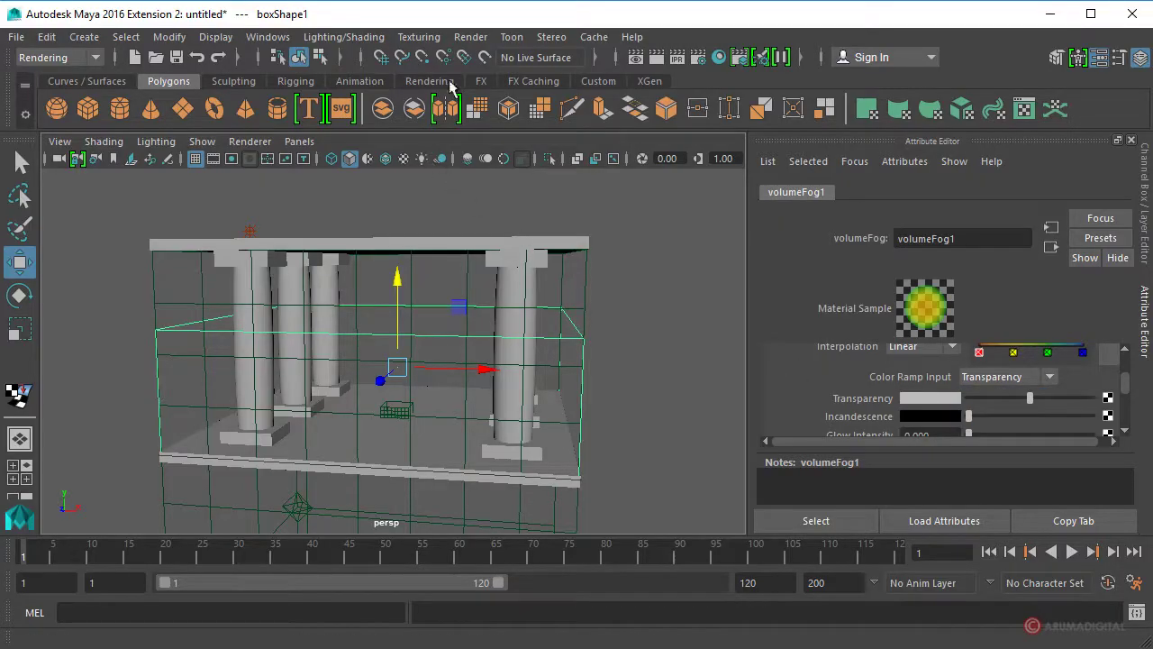
click(471, 38)
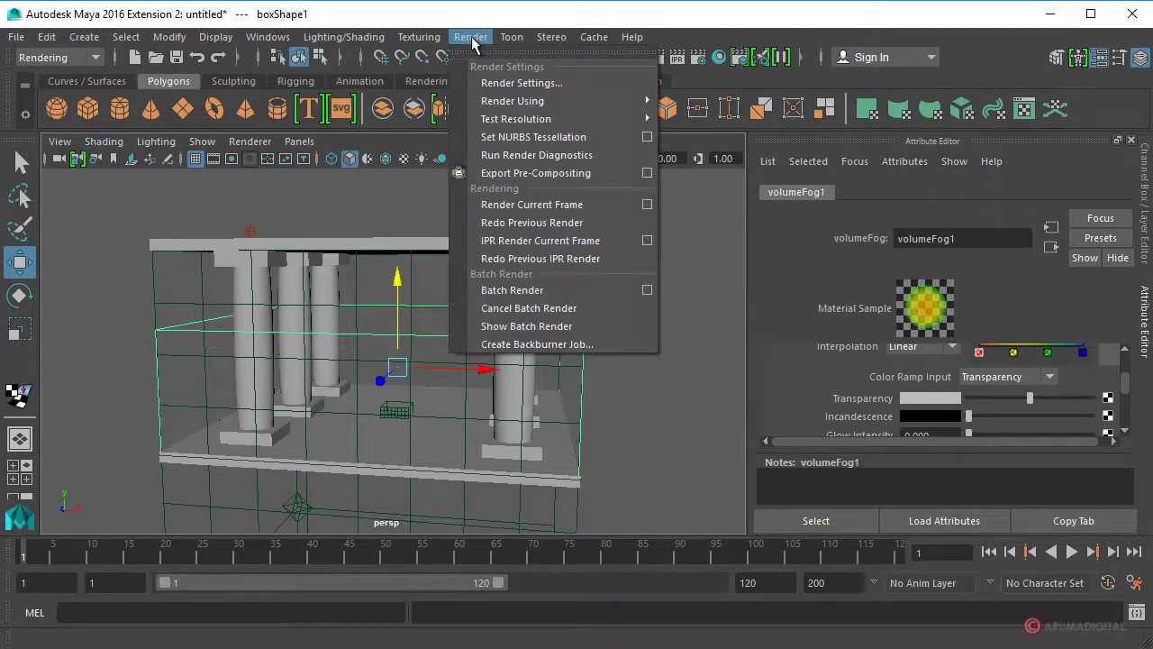
click(515, 206)
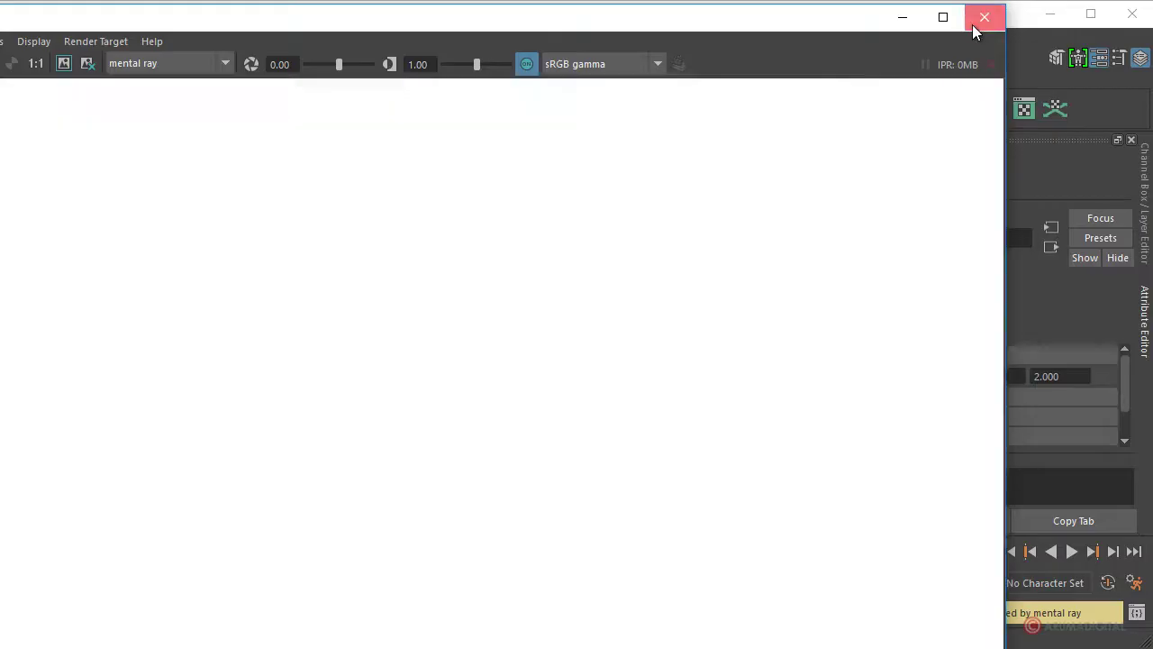
click(981, 18)
- Map a 3D Cloud texture to the Transparency of the volume fog material
click(869, 193)
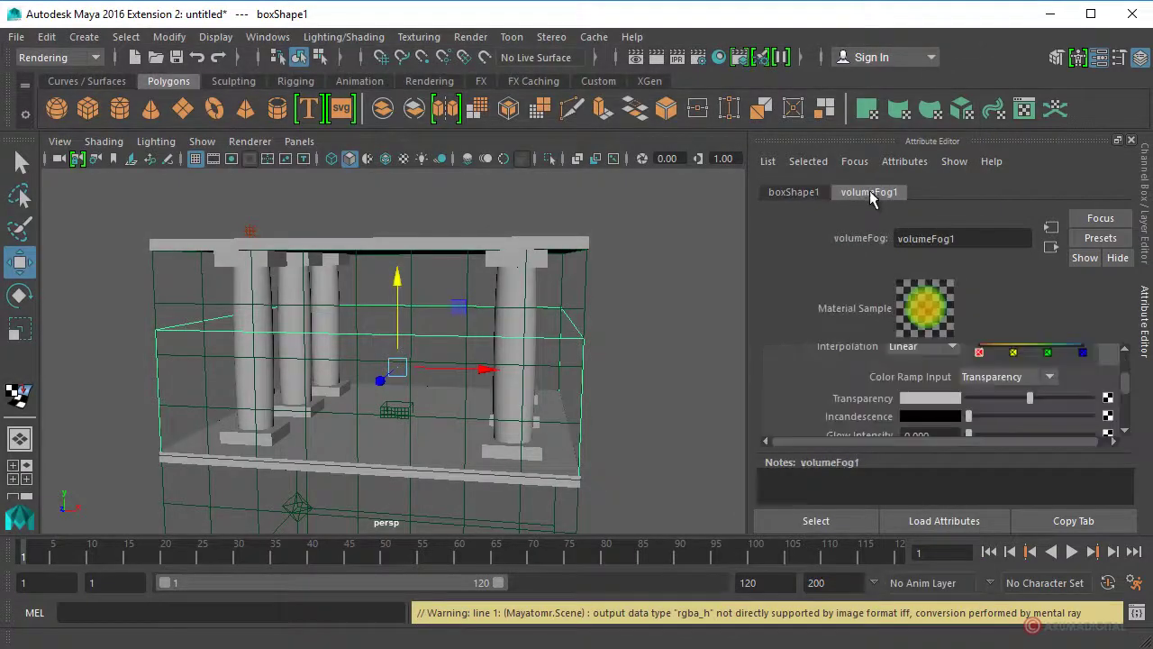
click(1050, 377)
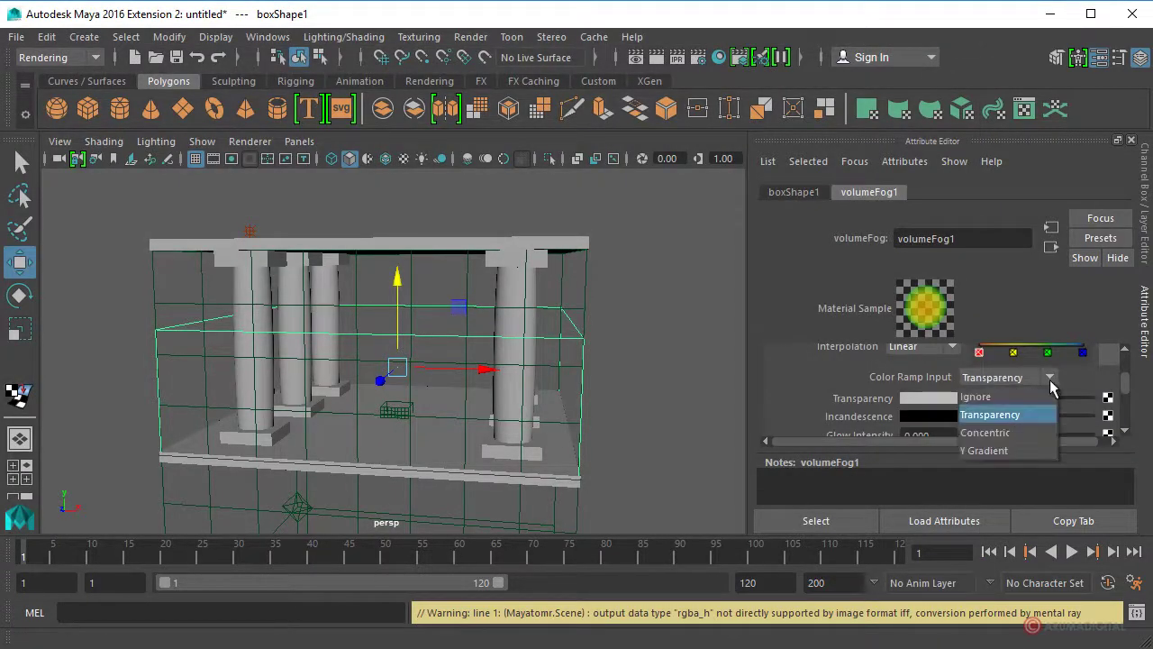
click(820, 366)
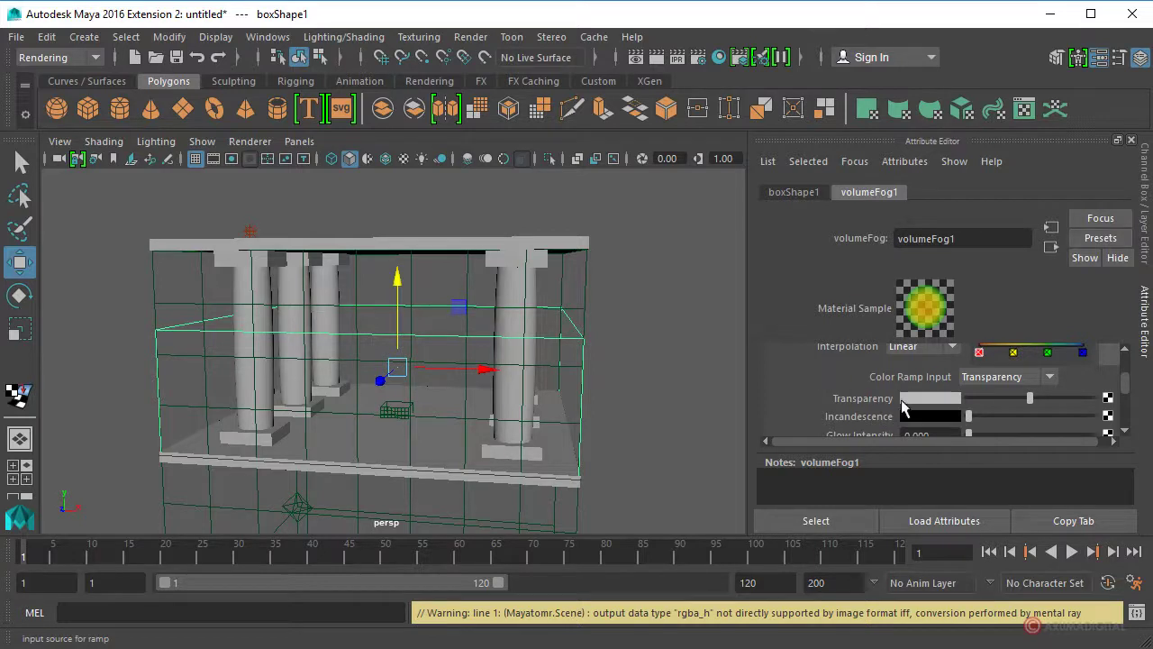
click(1109, 405)
drag(309, 135, 351, 90)
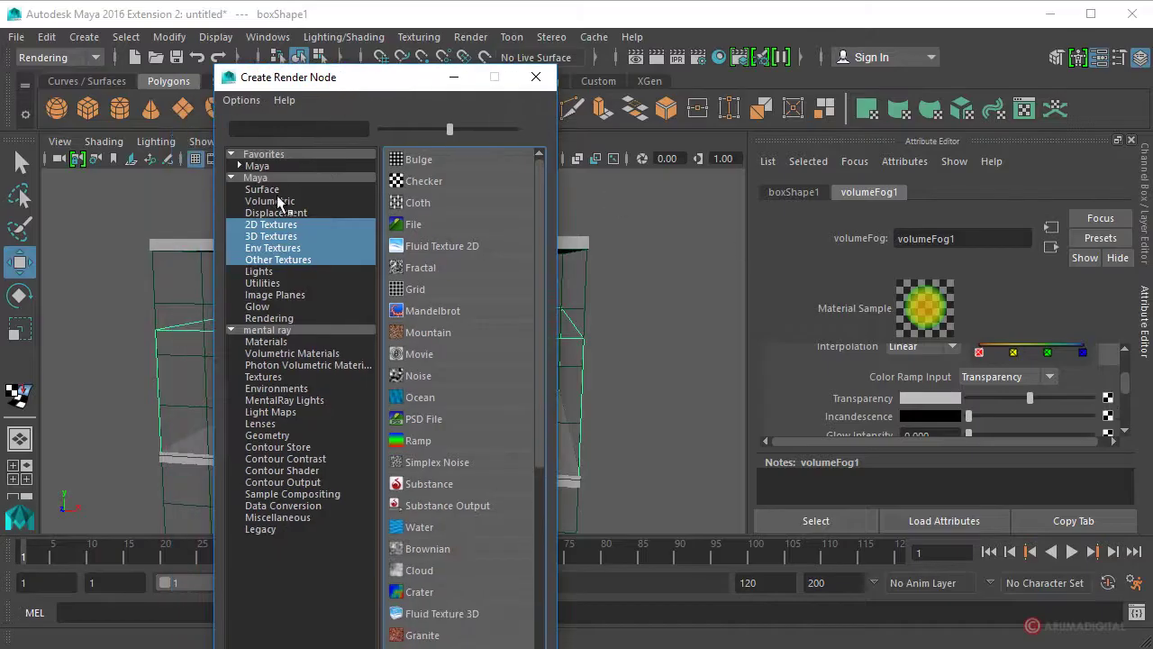
click(270, 236)
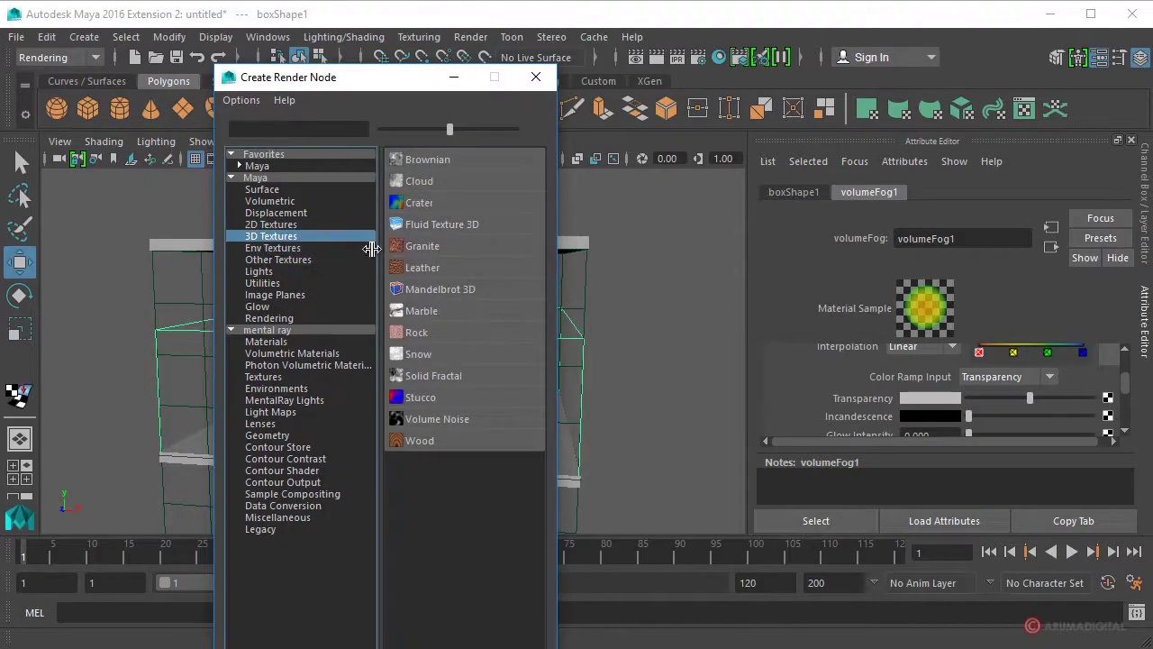
click(421, 180)
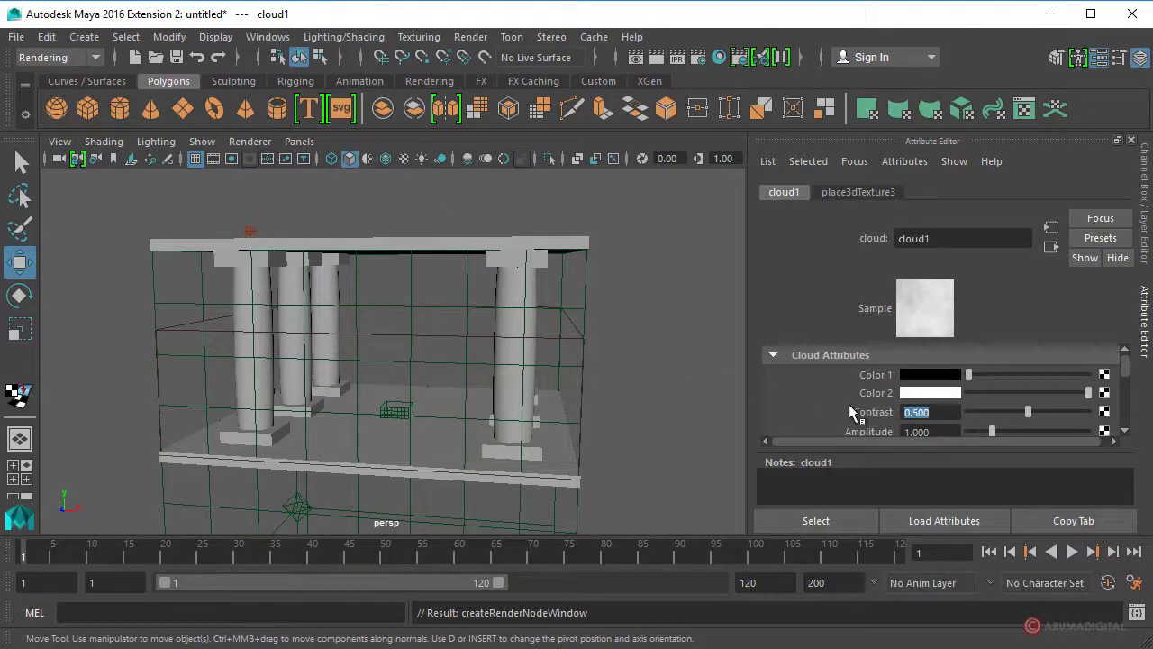
- Render the current frame with mental ray to check the fog with its cloud-textured transparency
click(471, 37)
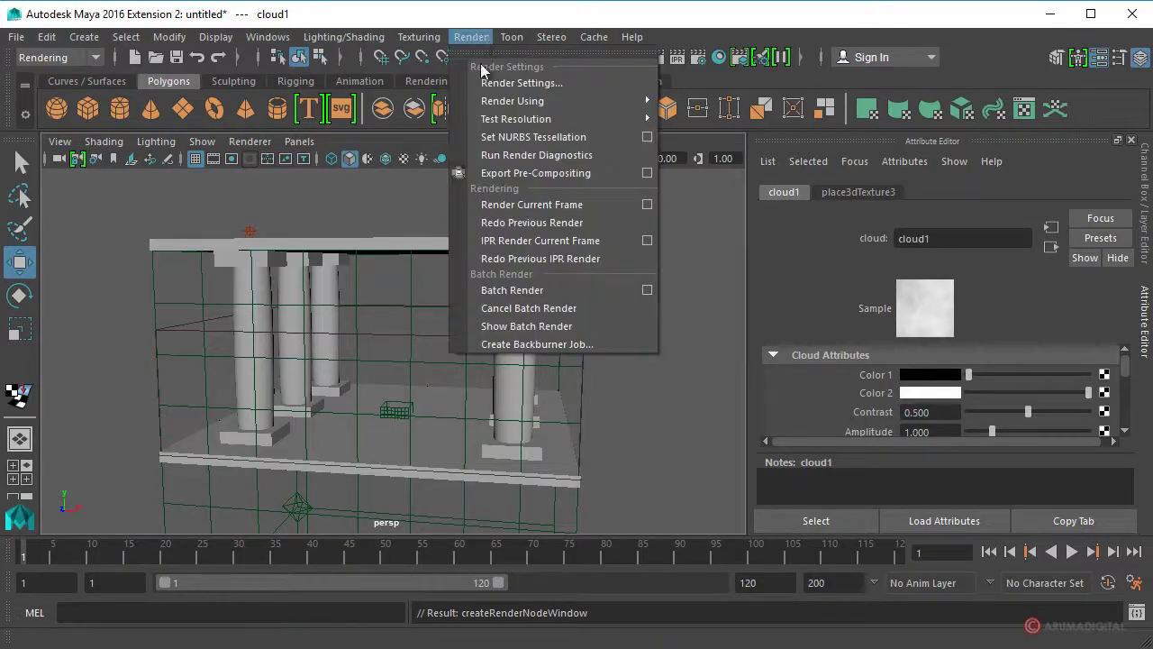
click(523, 206)
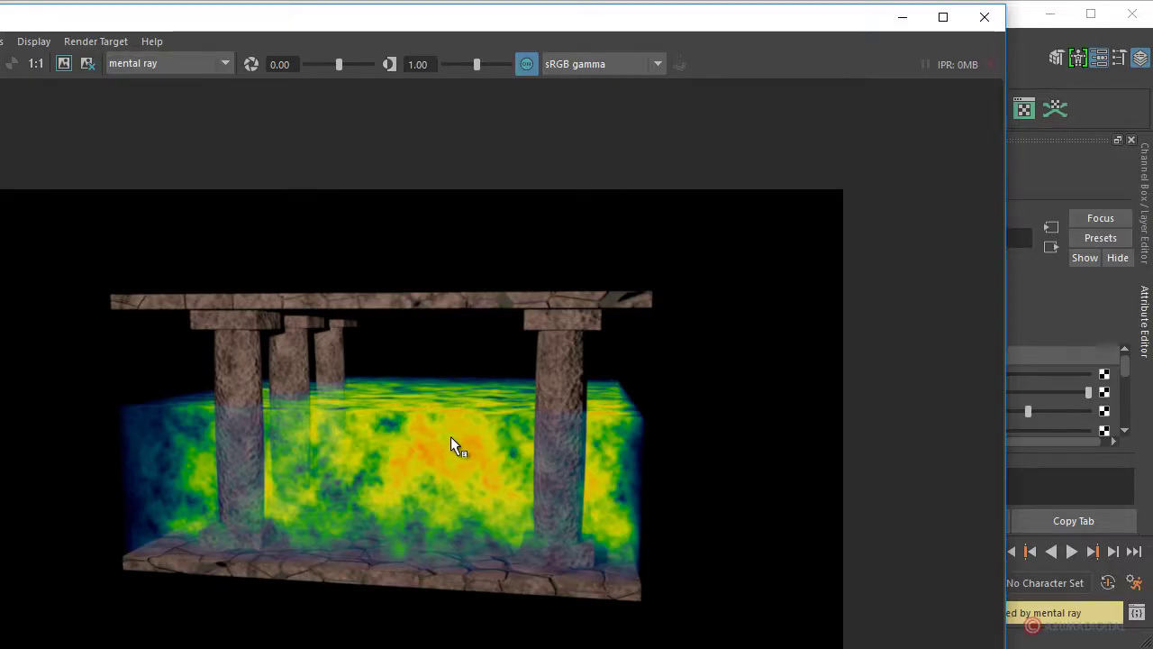
click(985, 16)
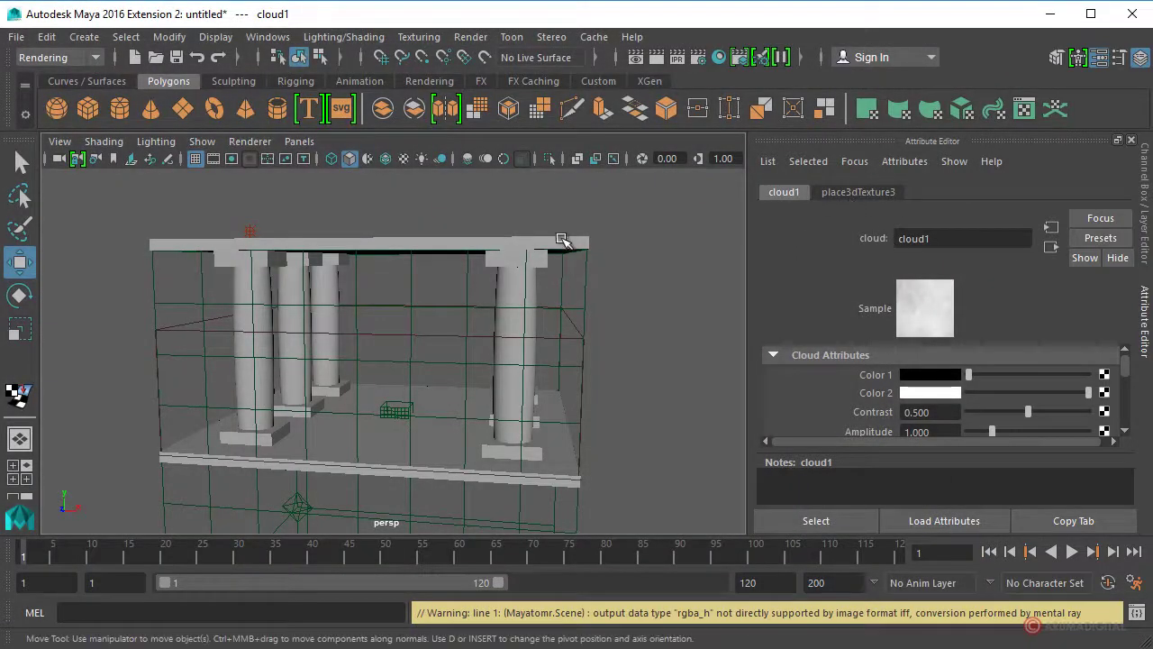
- Select the fog volume cube and set its fog material's Color Ramp Input to Ignore
click(444, 336)
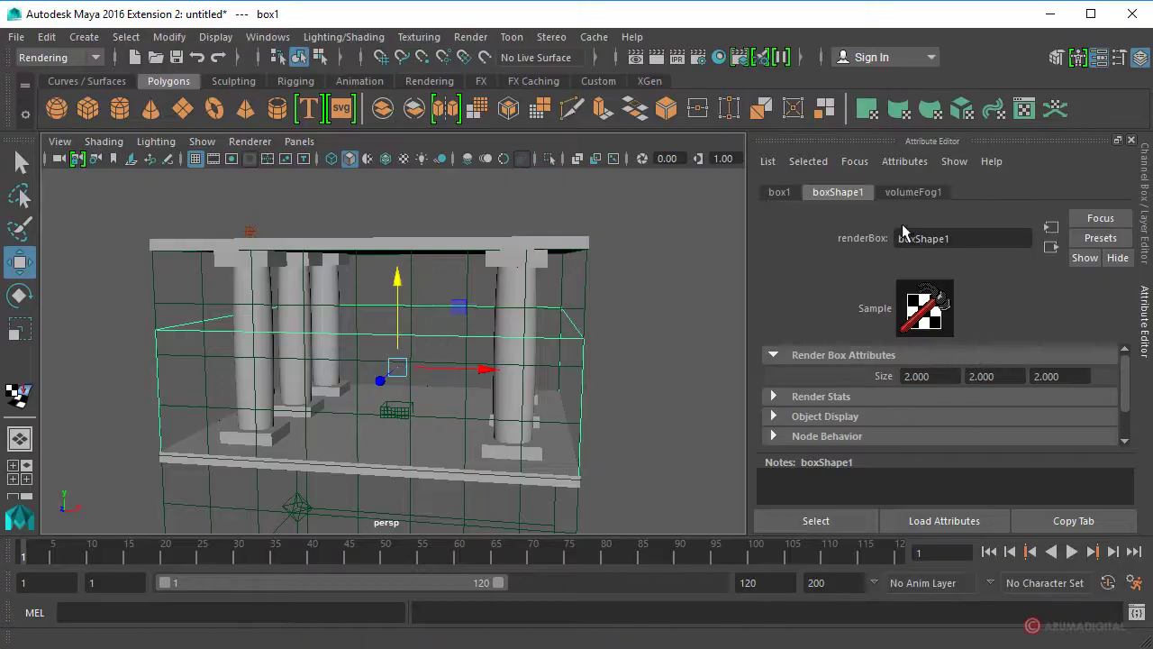
click(907, 191)
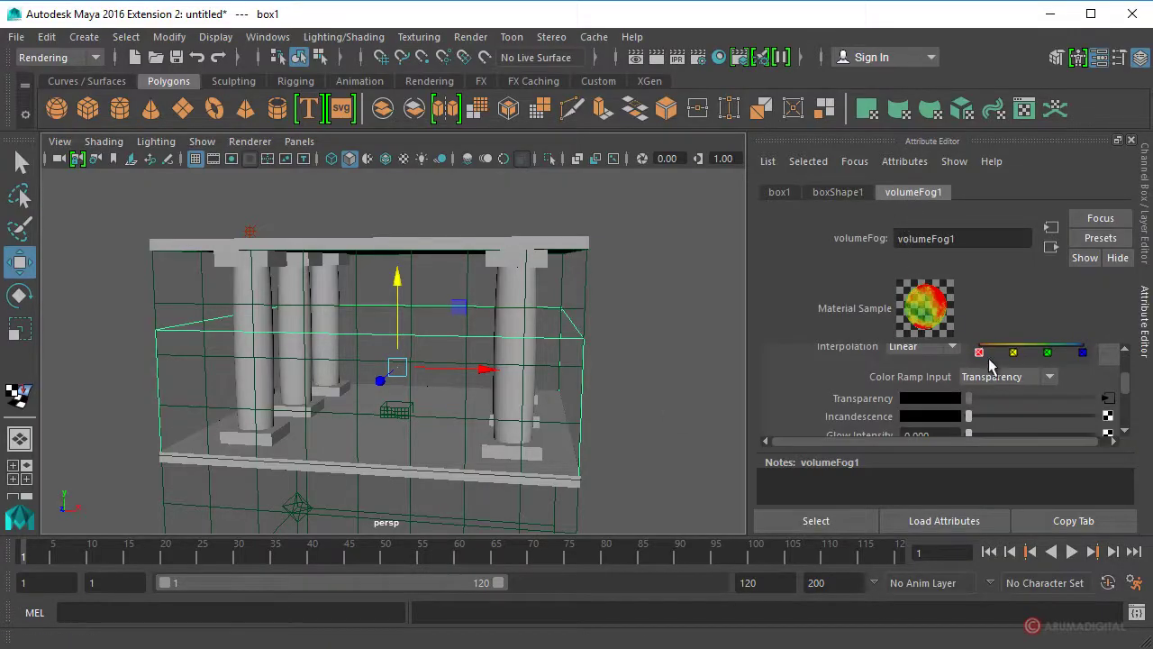
scroll(982, 382, up, 2)
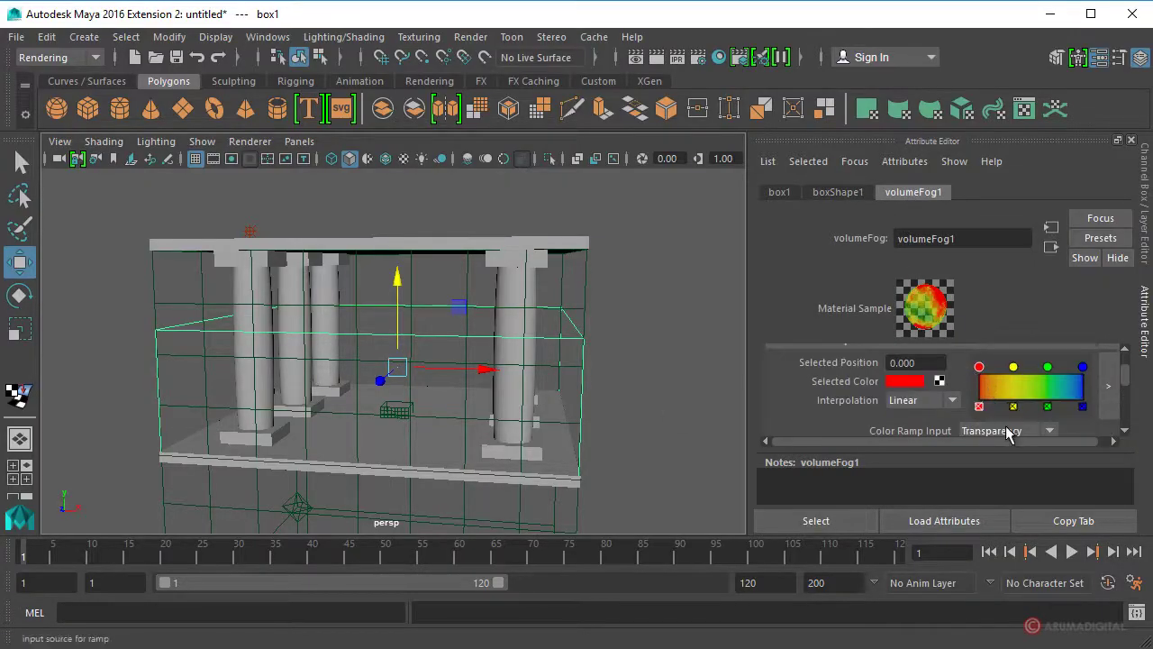
scroll(991, 394, down, 2)
click(995, 378)
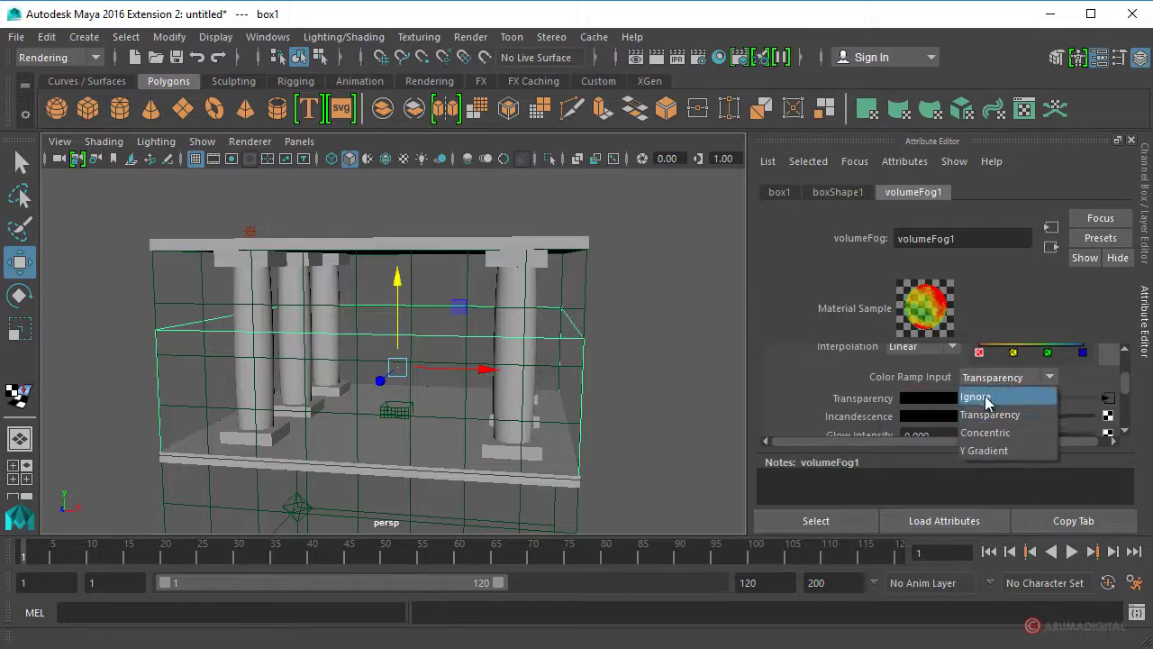
click(991, 397)
- Render the current frame again to check the fog without the colour ramp
scroll(846, 373, down, 2)
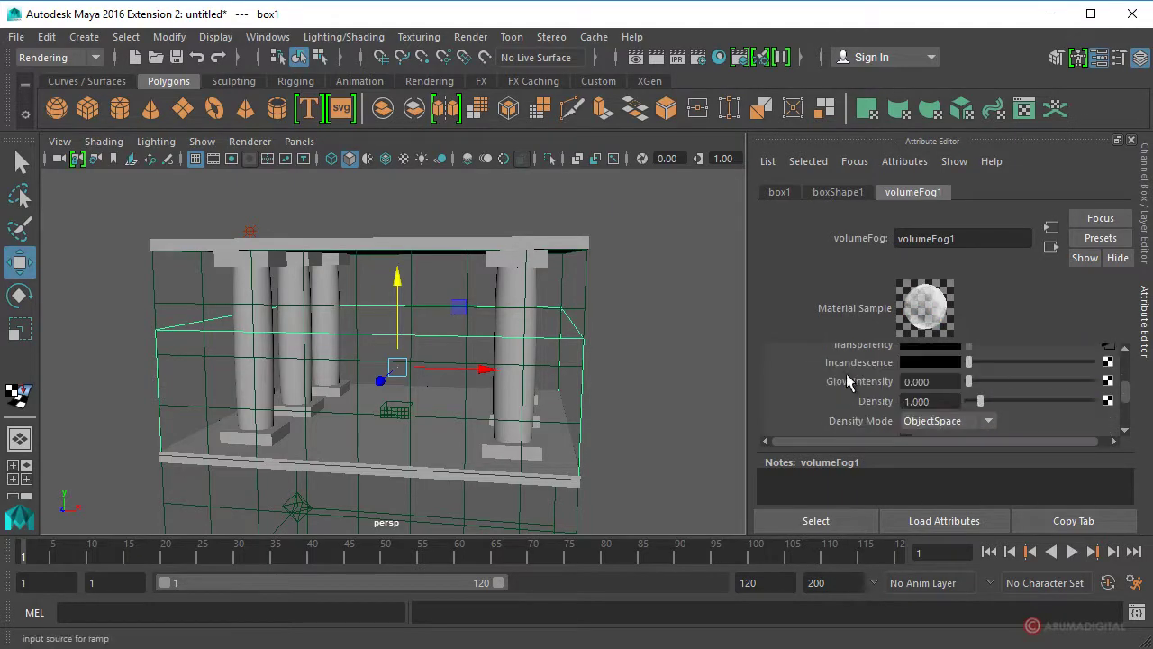
click(470, 36)
click(531, 201)
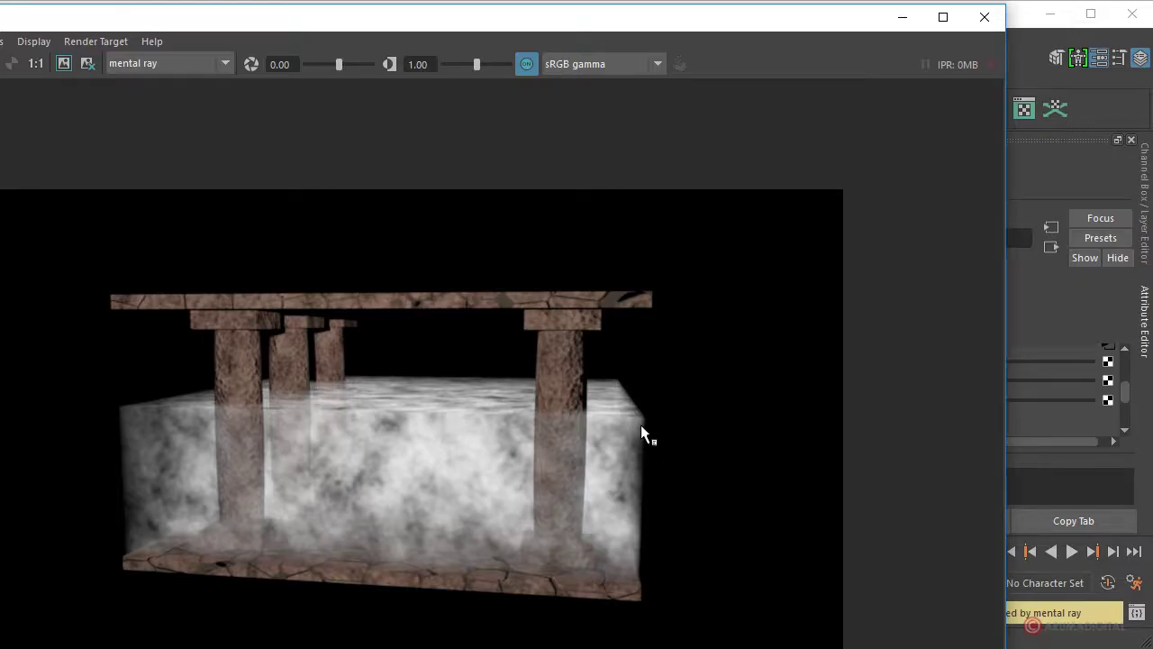
click(984, 16)
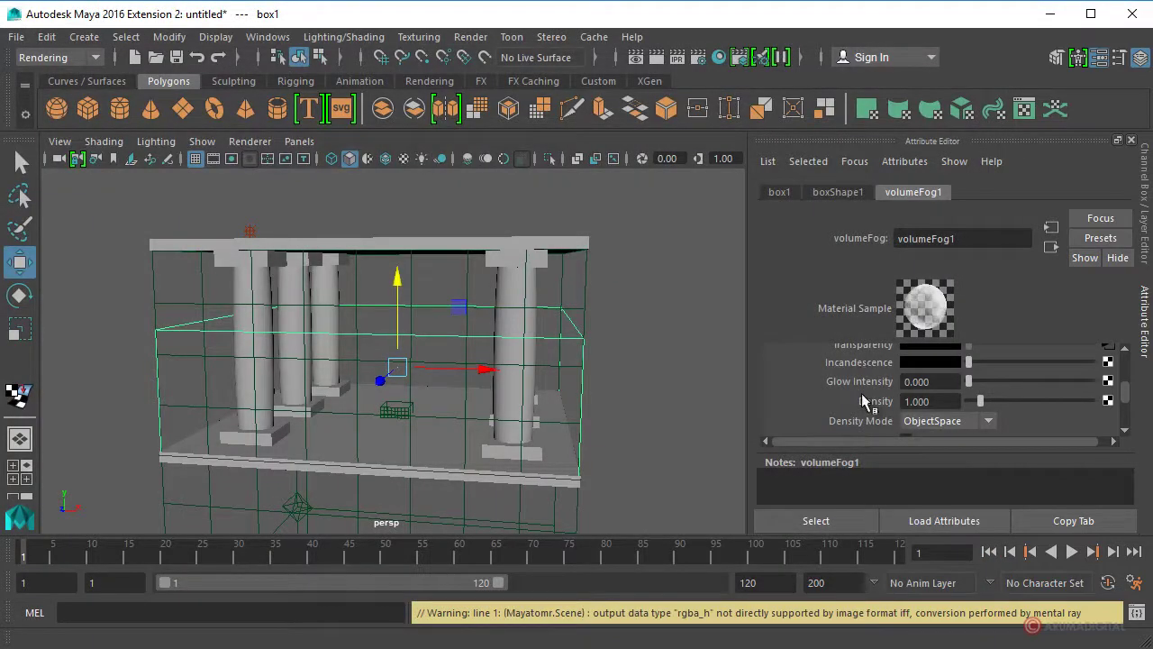
- Set the volume fog's Dropoff Shape to Cube
scroll(862, 393, down, 5)
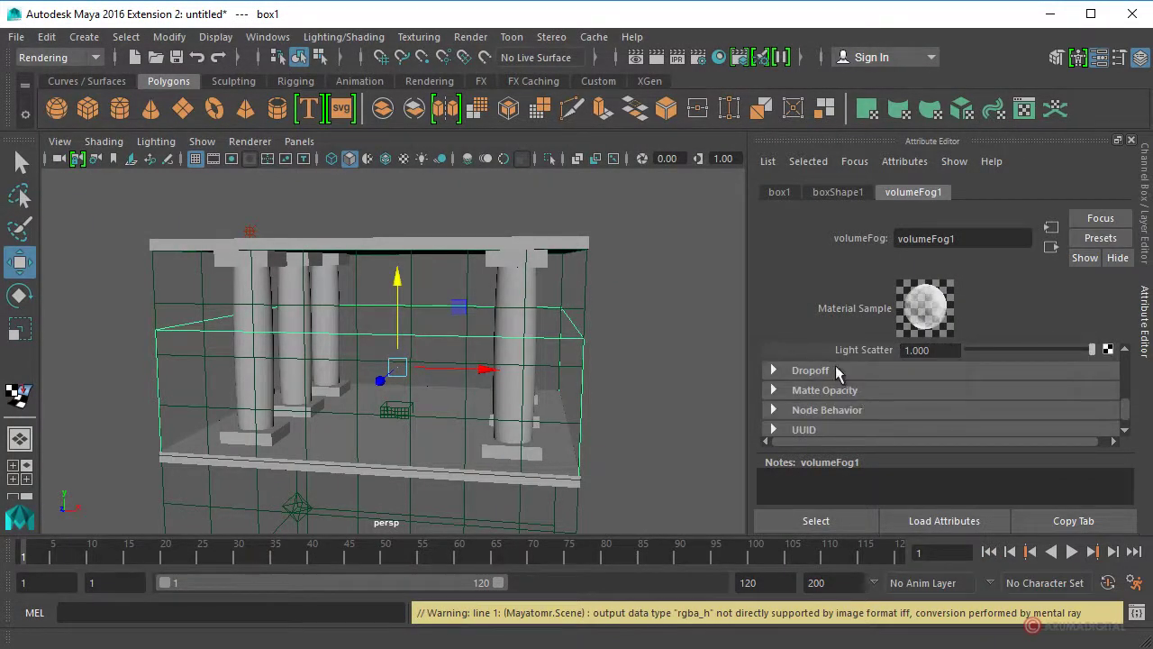
click(810, 371)
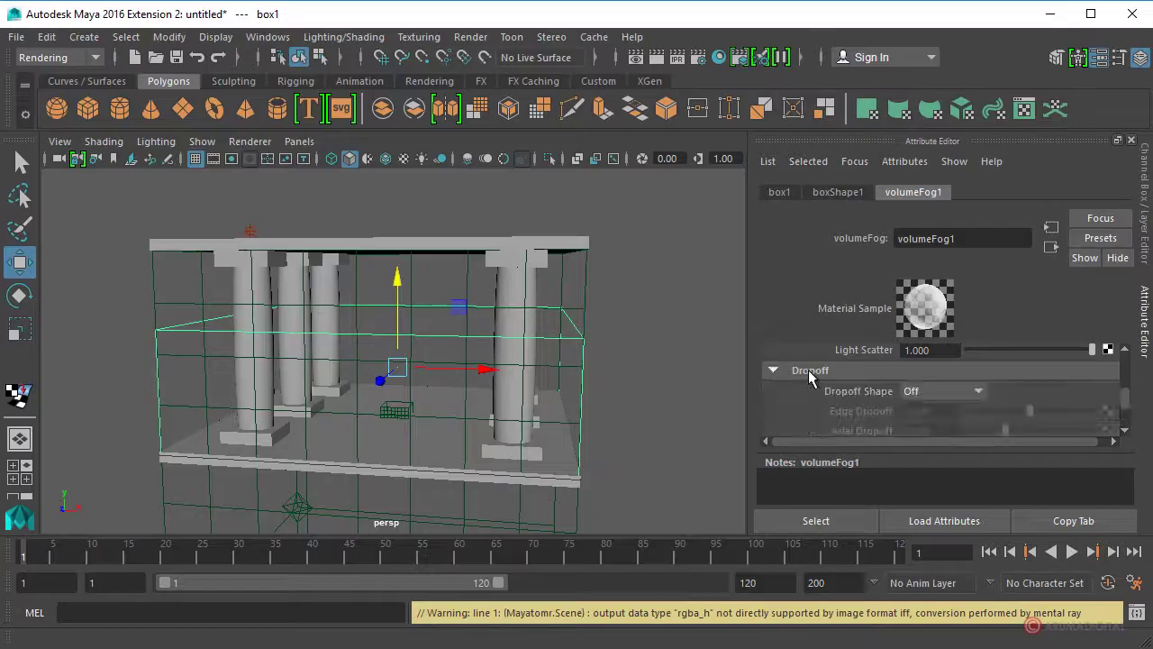
click(978, 391)
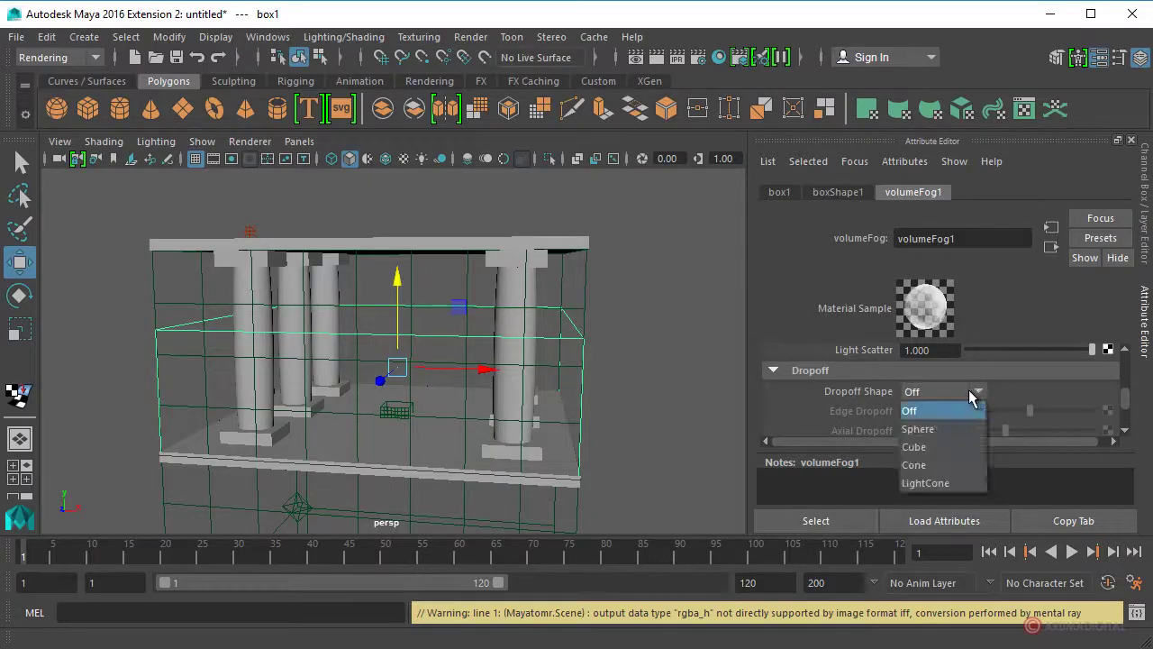
click(919, 447)
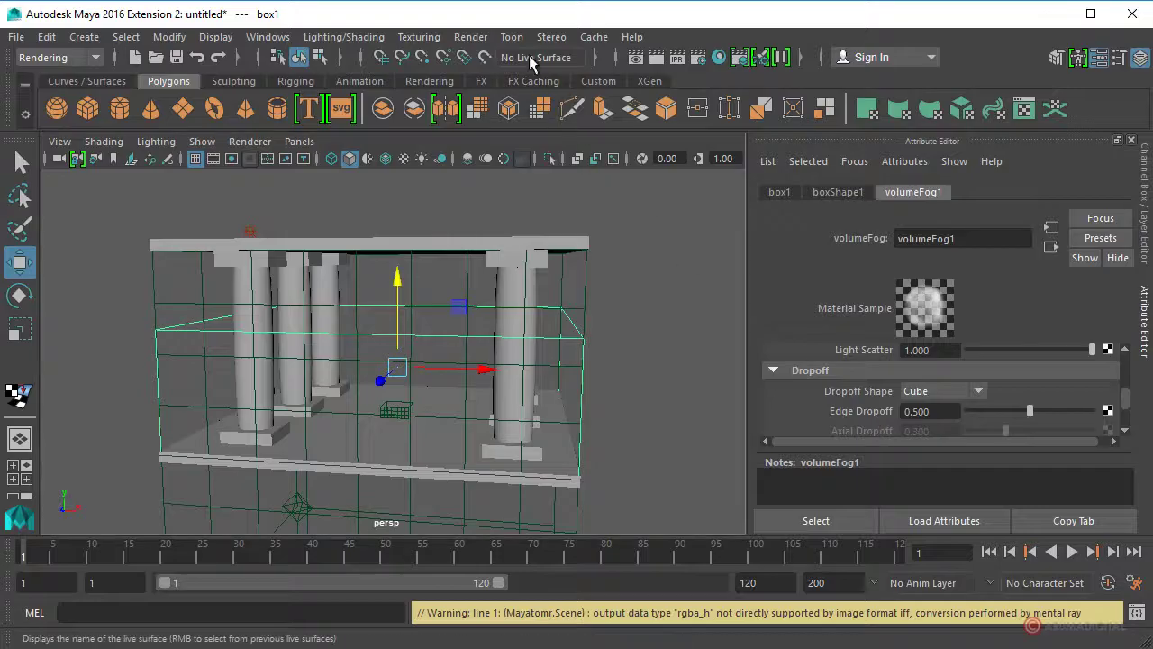
- Render the current frame to check how the fog fades at the volume's edges
click(484, 44)
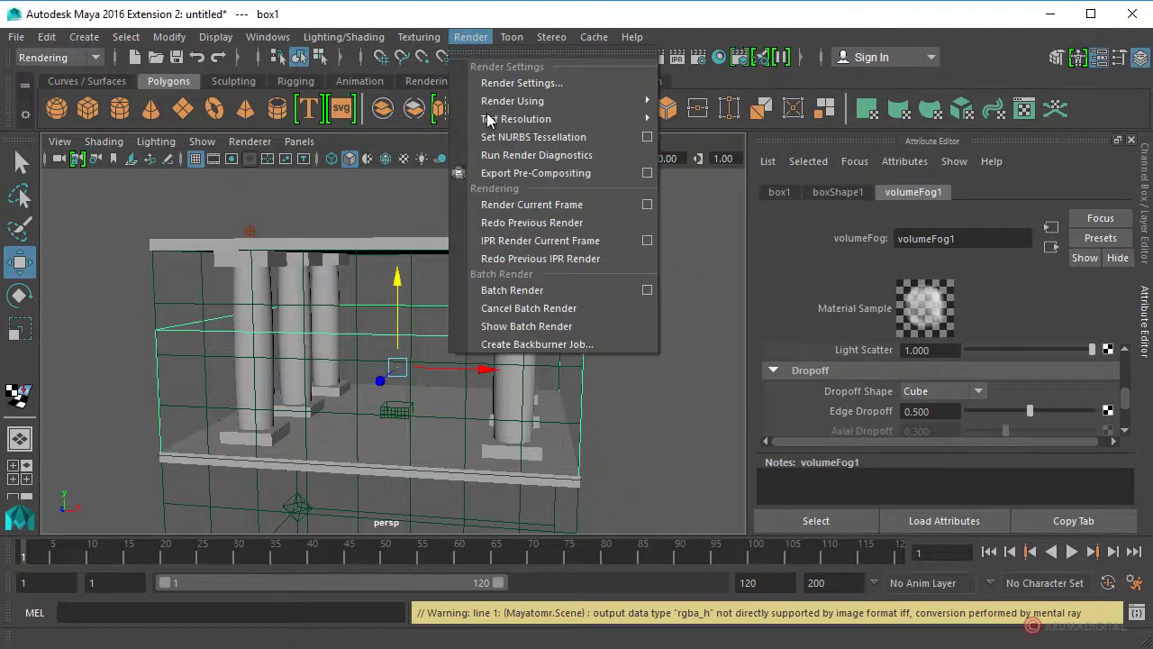
click(512, 202)
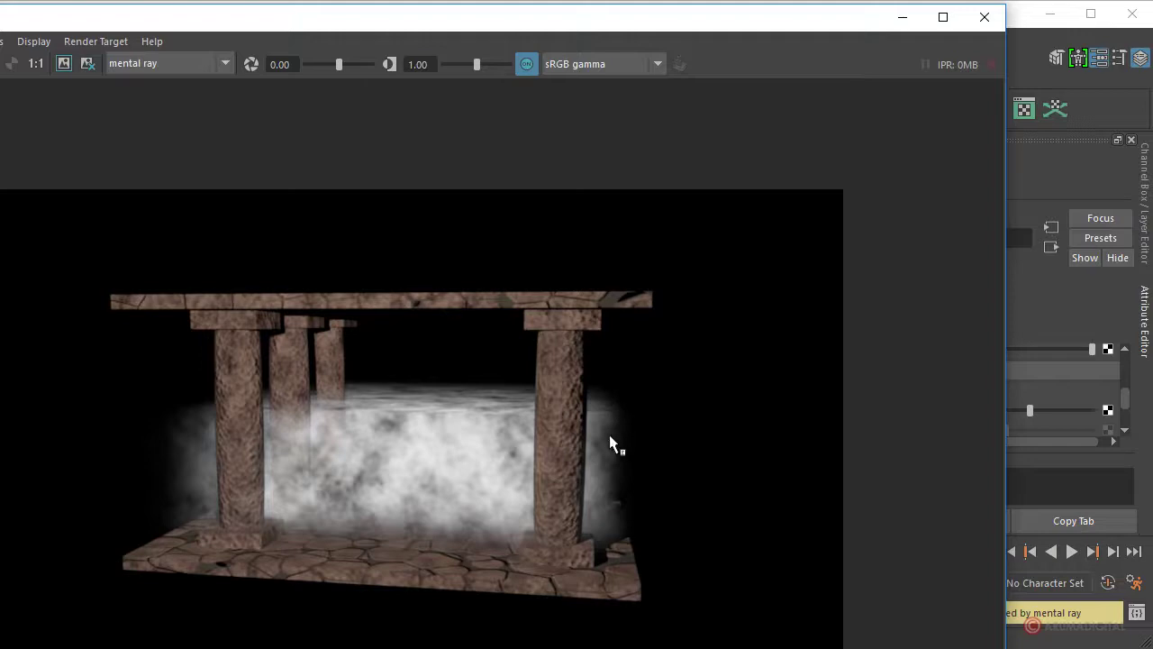
click(985, 17)
- Raise the volume fog's Edge Dropoff to about 0.793 and render the frame to check the softer edges
drag(1031, 411, 1064, 416)
click(472, 37)
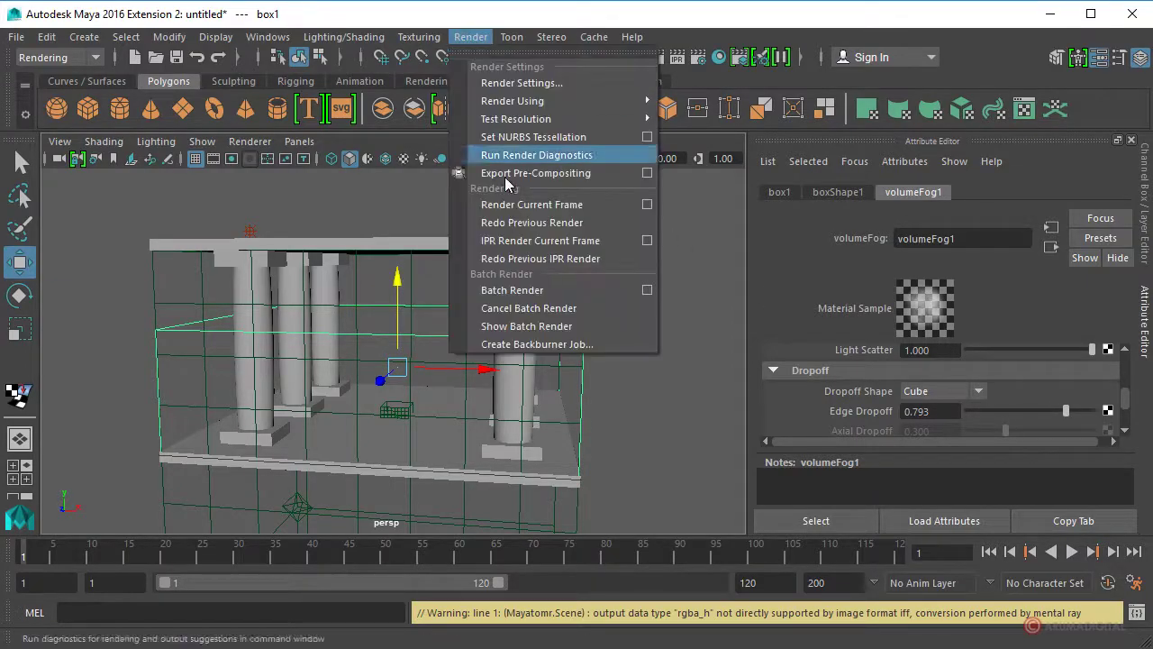
click(518, 206)
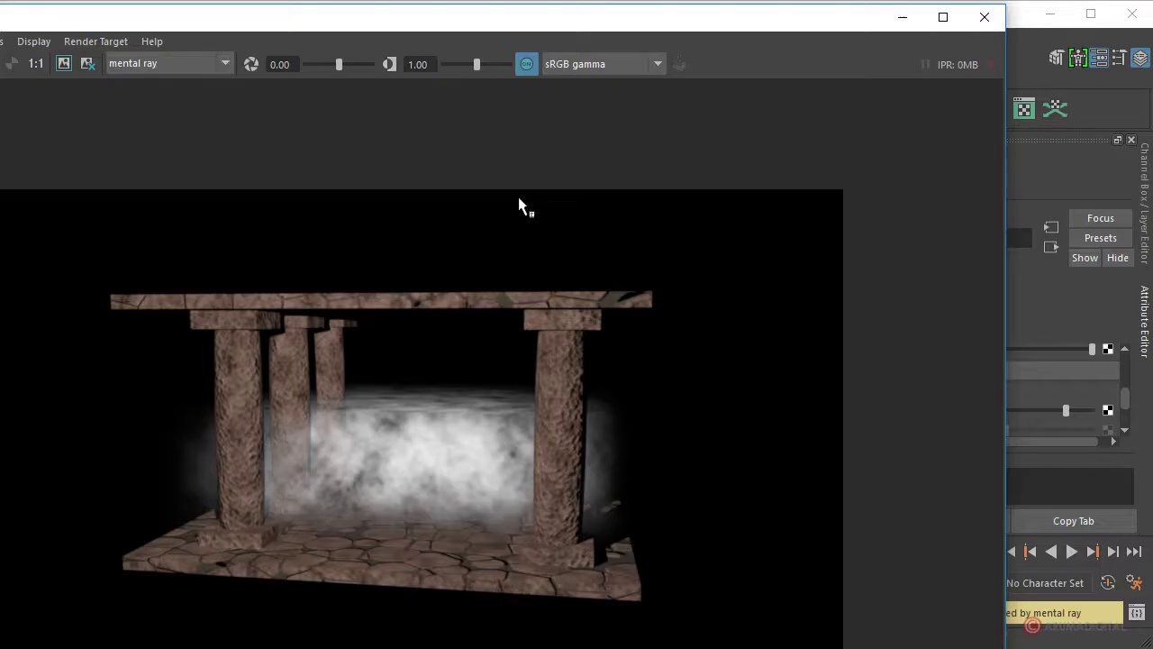
click(985, 16)
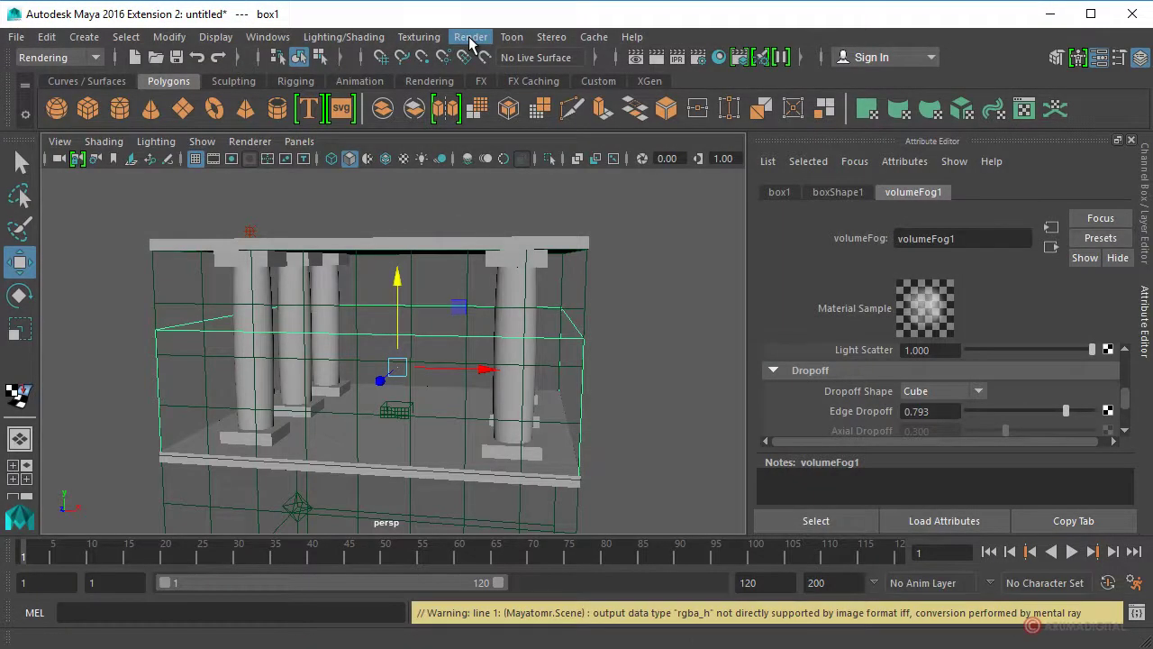
- Set the Volume Samples in the mental ray quality render settings to 10
click(470, 38)
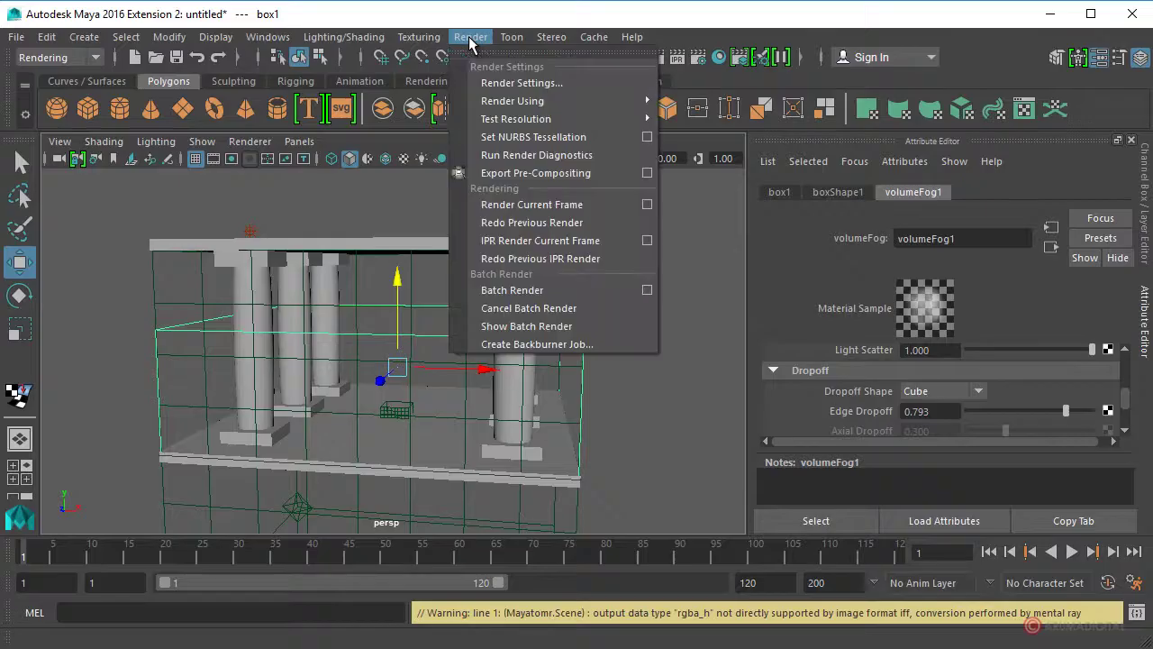
click(505, 83)
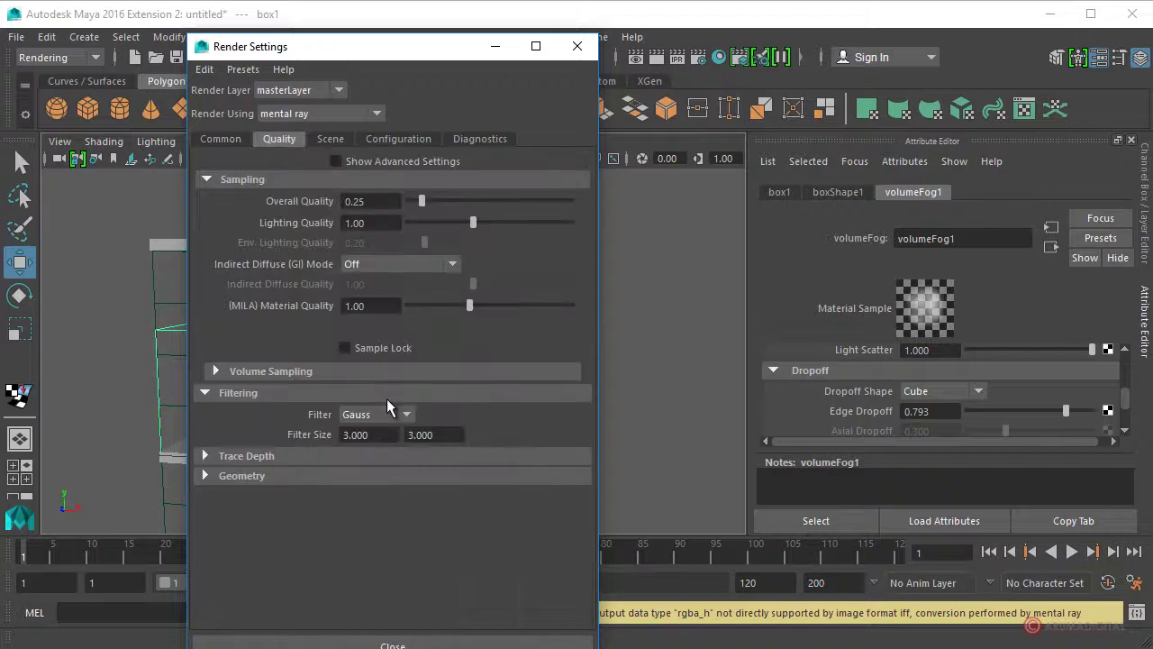
click(259, 371)
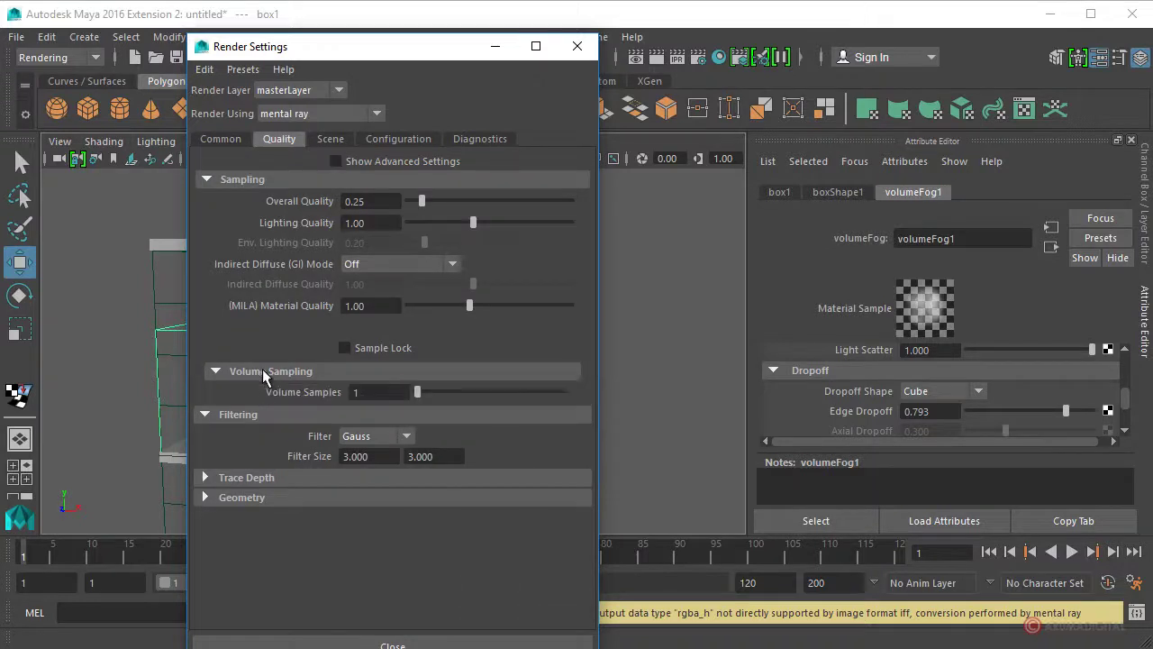
text(10)
click(578, 46)
- Render the current frame to check the fog with the higher volume sampling
click(469, 37)
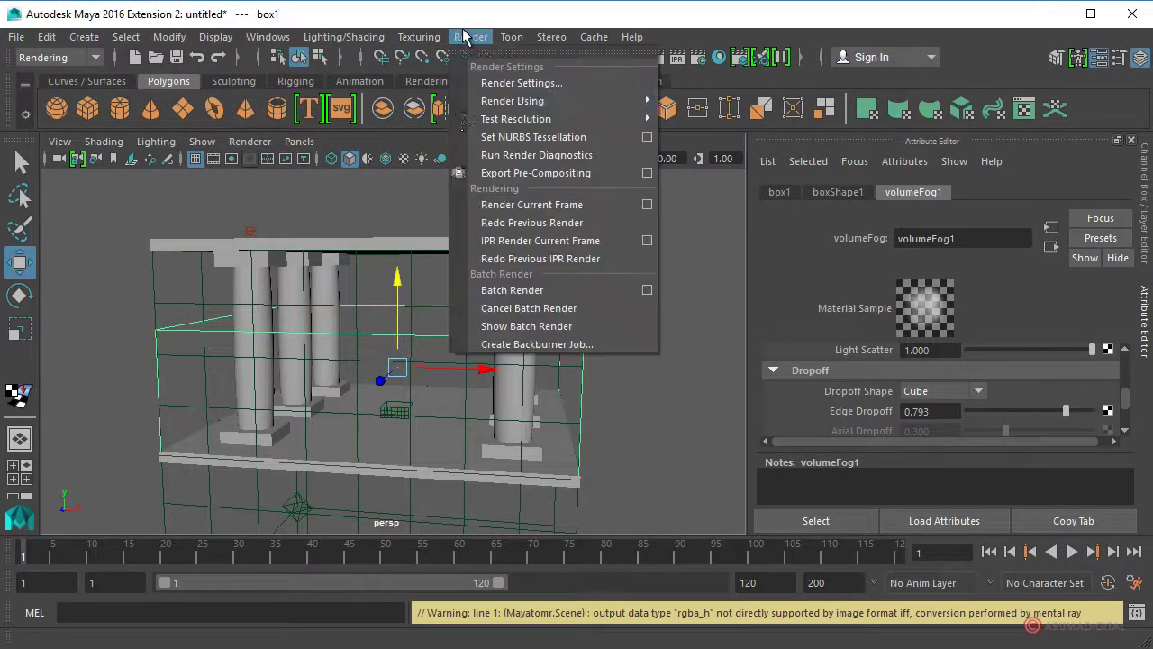
click(495, 206)
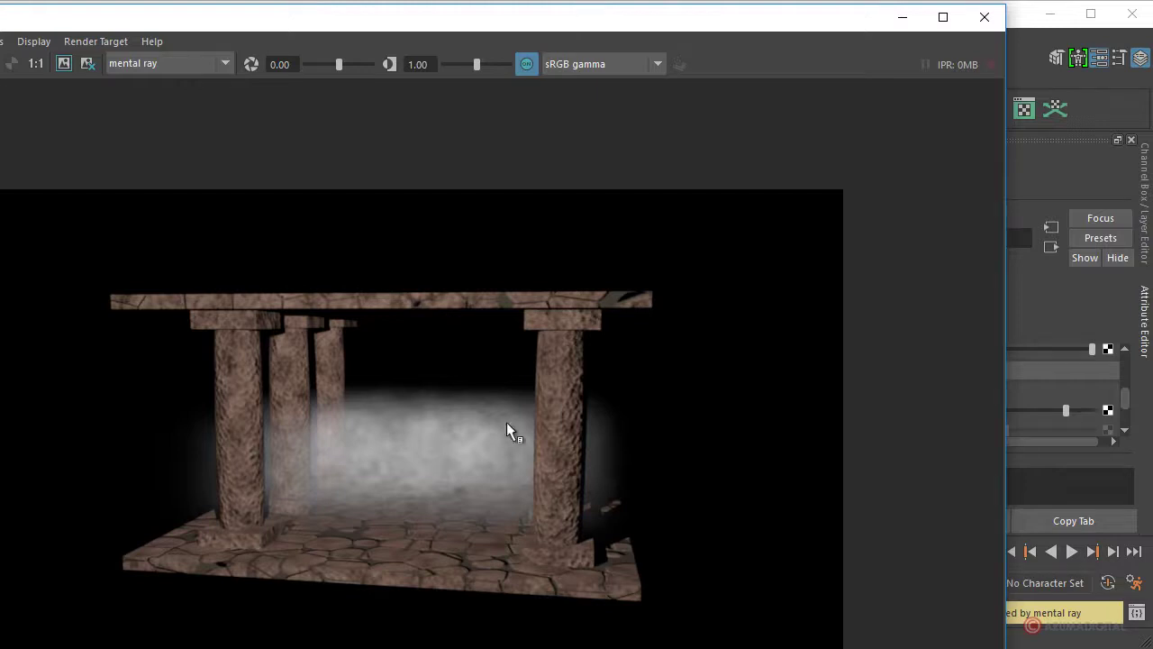
click(983, 17)
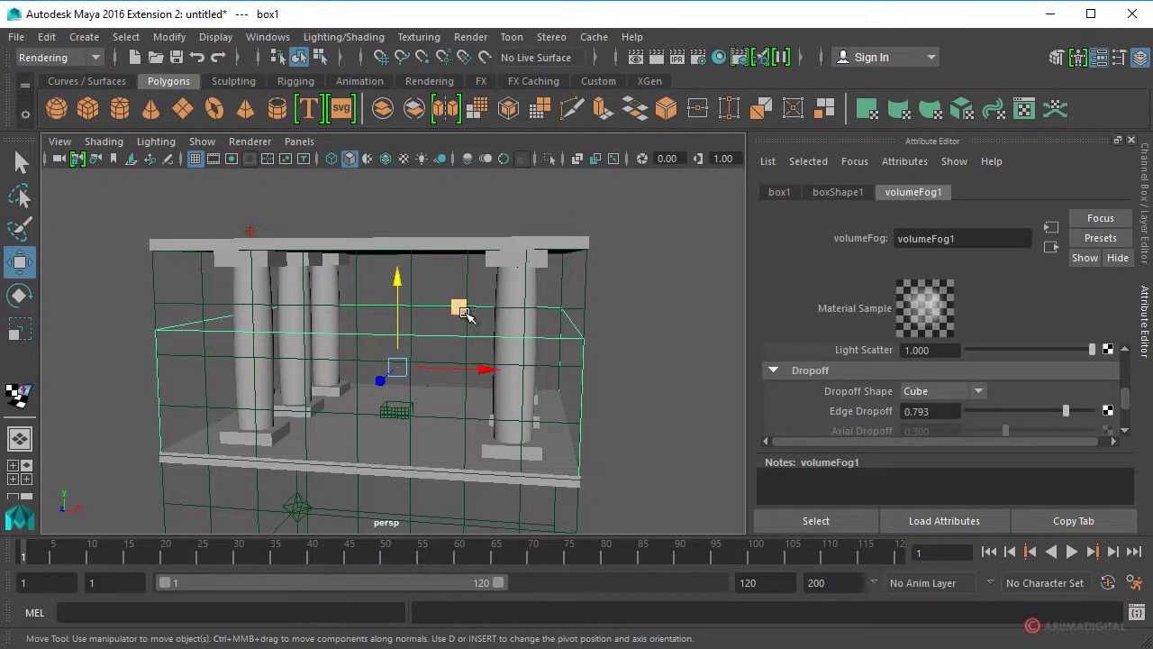
- Scale the fog box taller and raise it so it fills the temple's interior from the floor to the roof slab
key(r)
drag(399, 288, 398, 251)
key(w)
key(r)
key(w)
key(r)
alt+drag(372, 311, 332, 331)
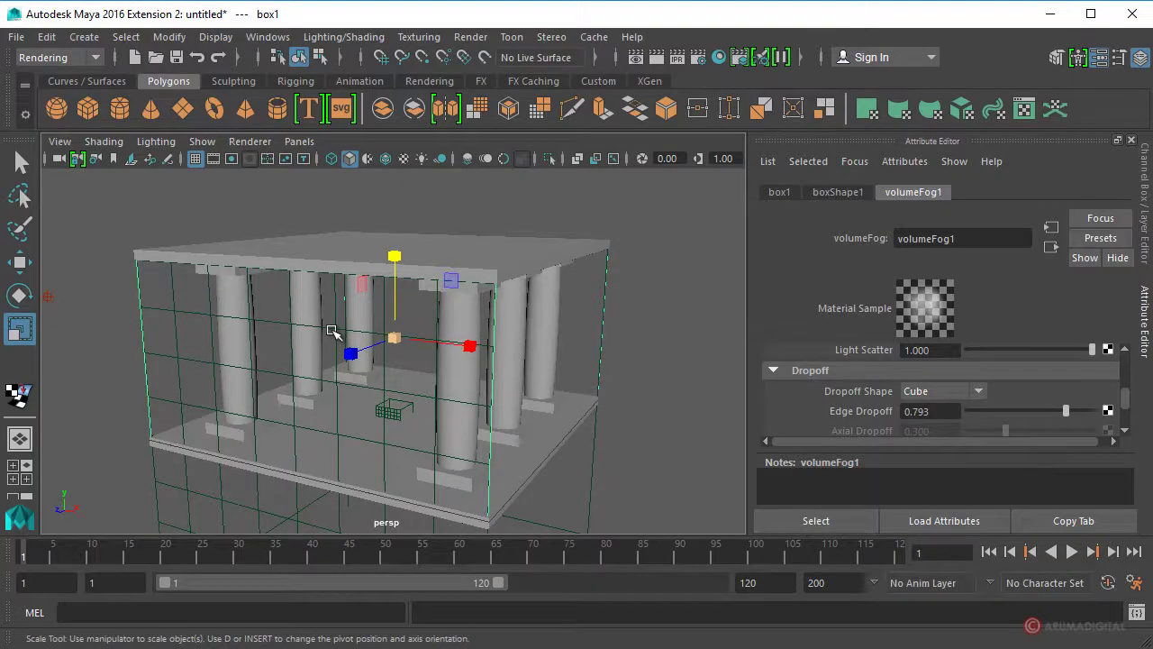
- Raise the point light beside the temple to a height of about 17 on the Y axis
scroll(1003, 392, up, 3)
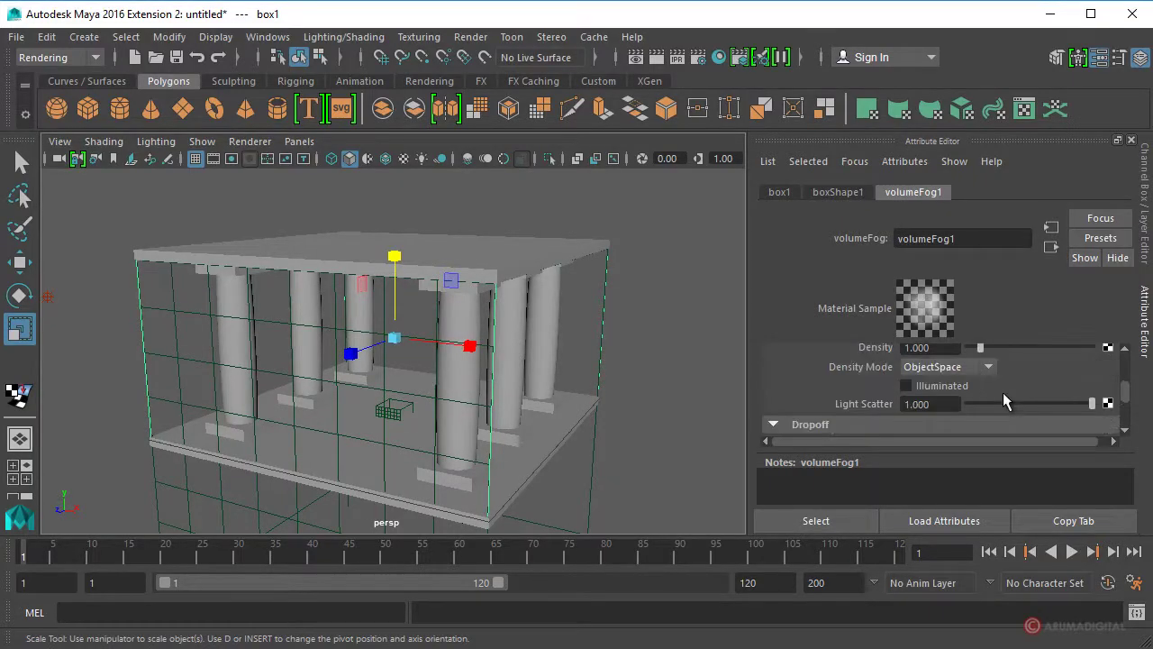
scroll(1013, 368, up, 3)
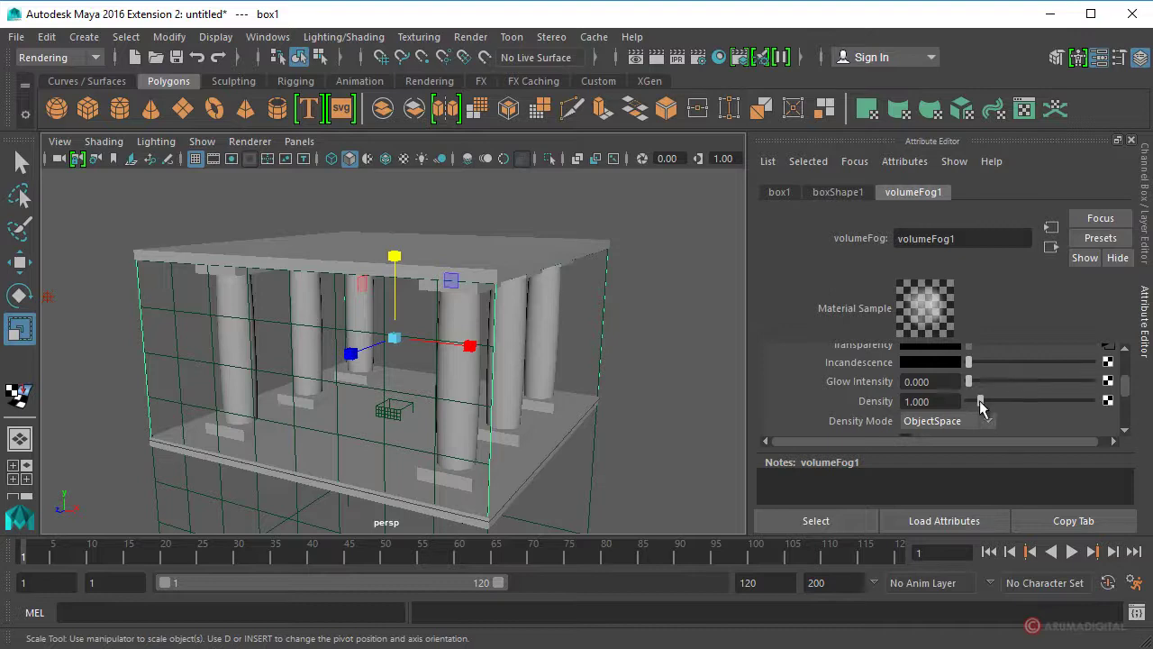
scroll(394, 416, up, 4)
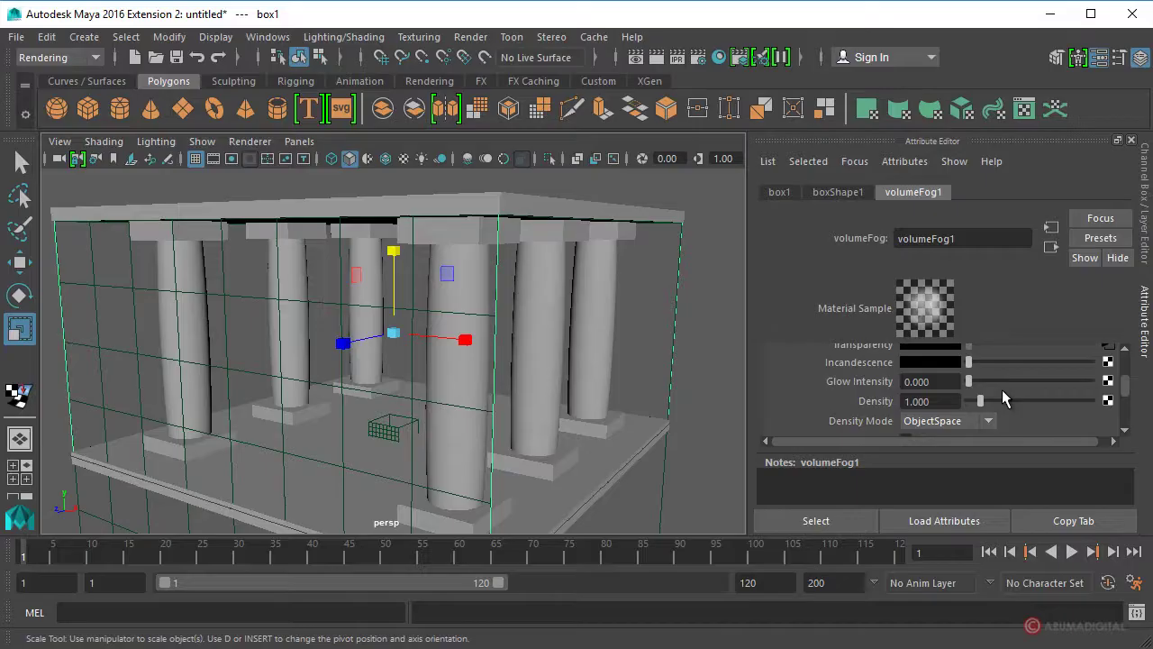
scroll(364, 354, down, 4)
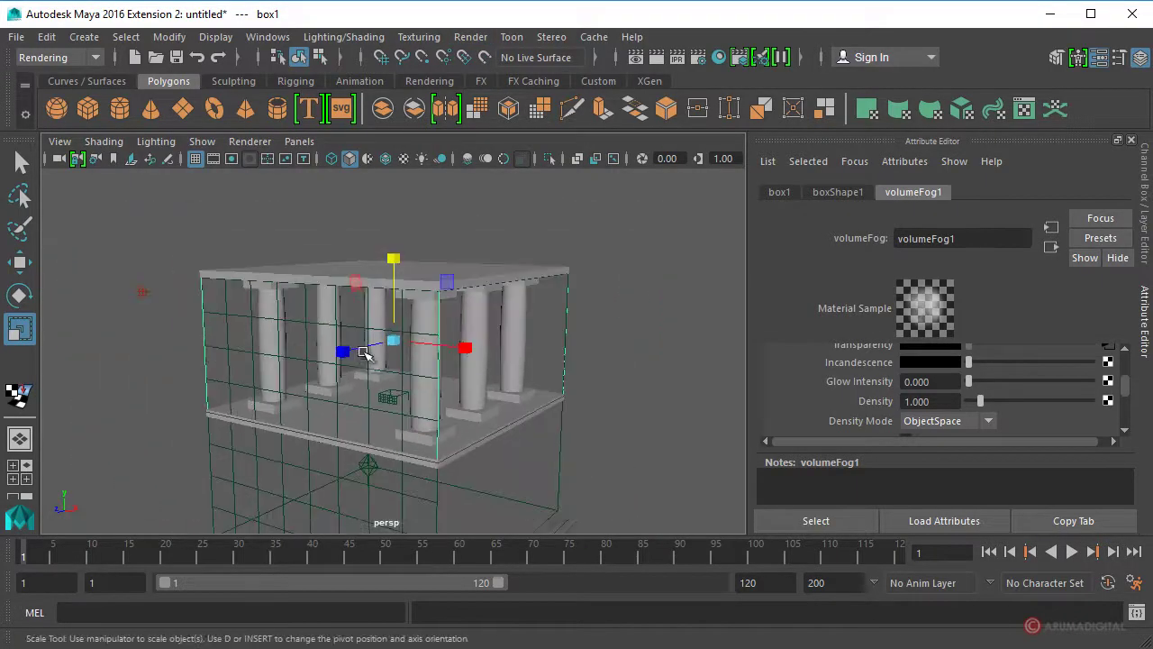
alt+drag(365, 353, 61, 263)
click(81, 290)
key(w)
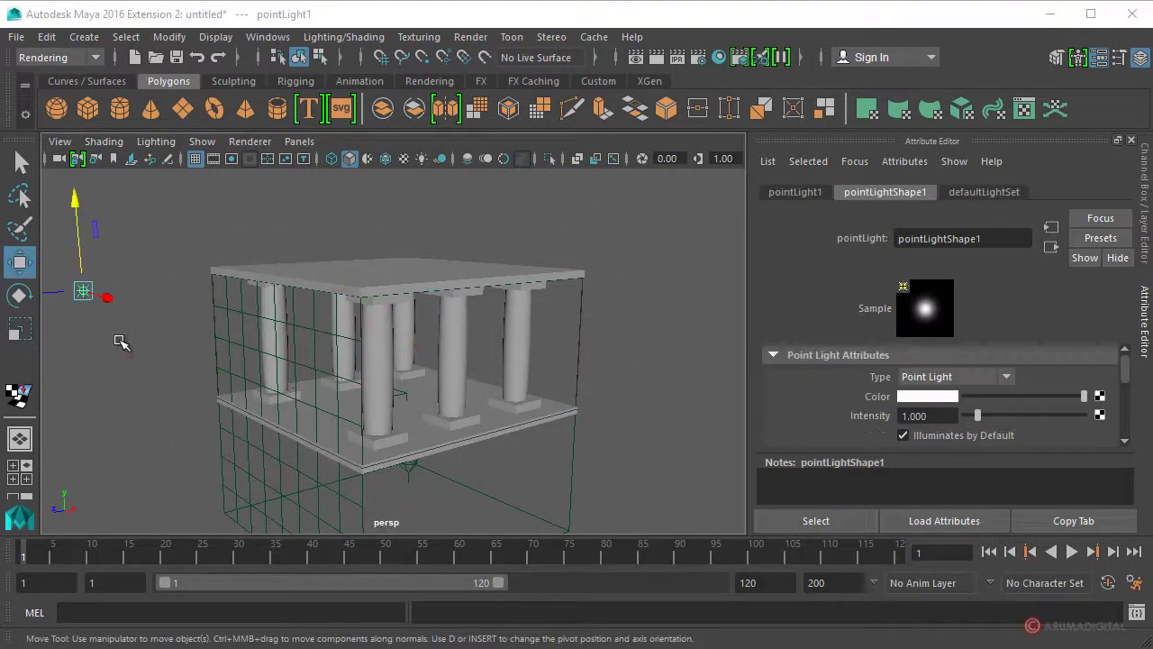
drag(81, 198, 87, 125)
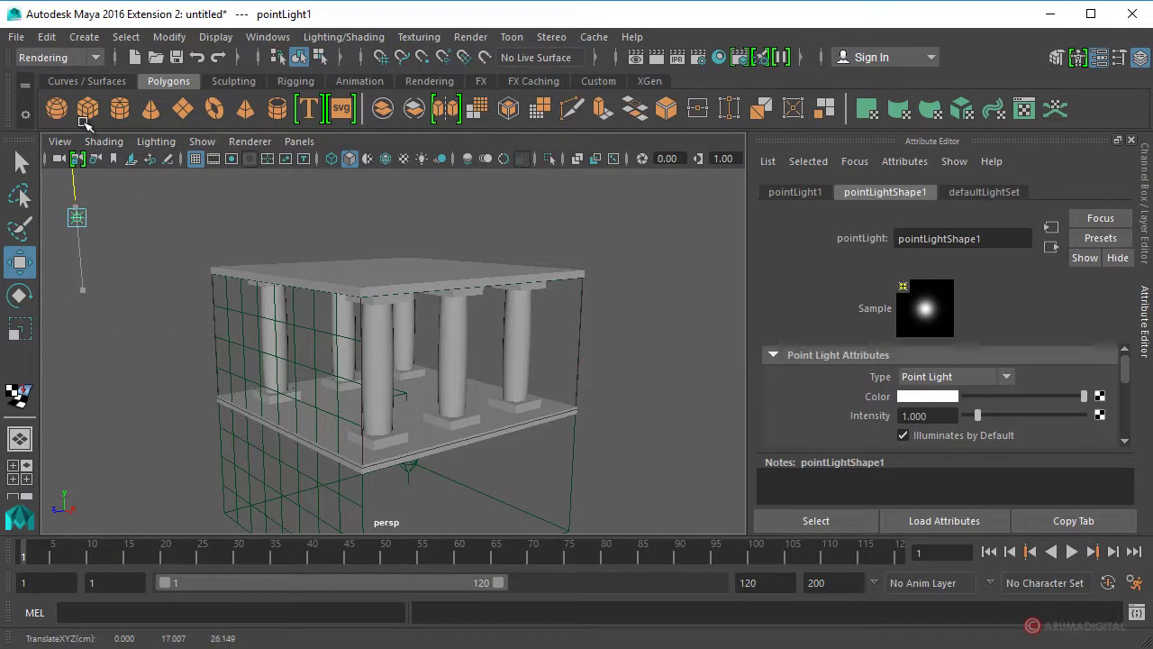
- Render the current frame from a closer view of the columns to check the taller fog and raised light
alt+drag(343, 334, 372, 336)
alt+right_drag(371, 336, 552, 323)
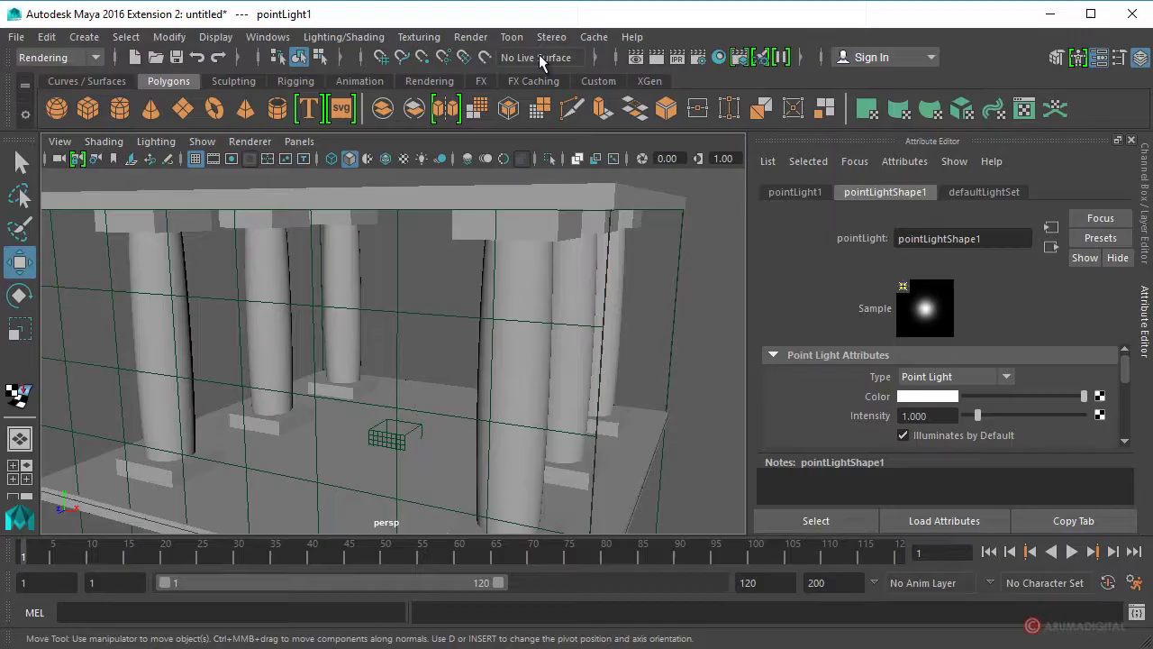
click(471, 37)
click(530, 205)
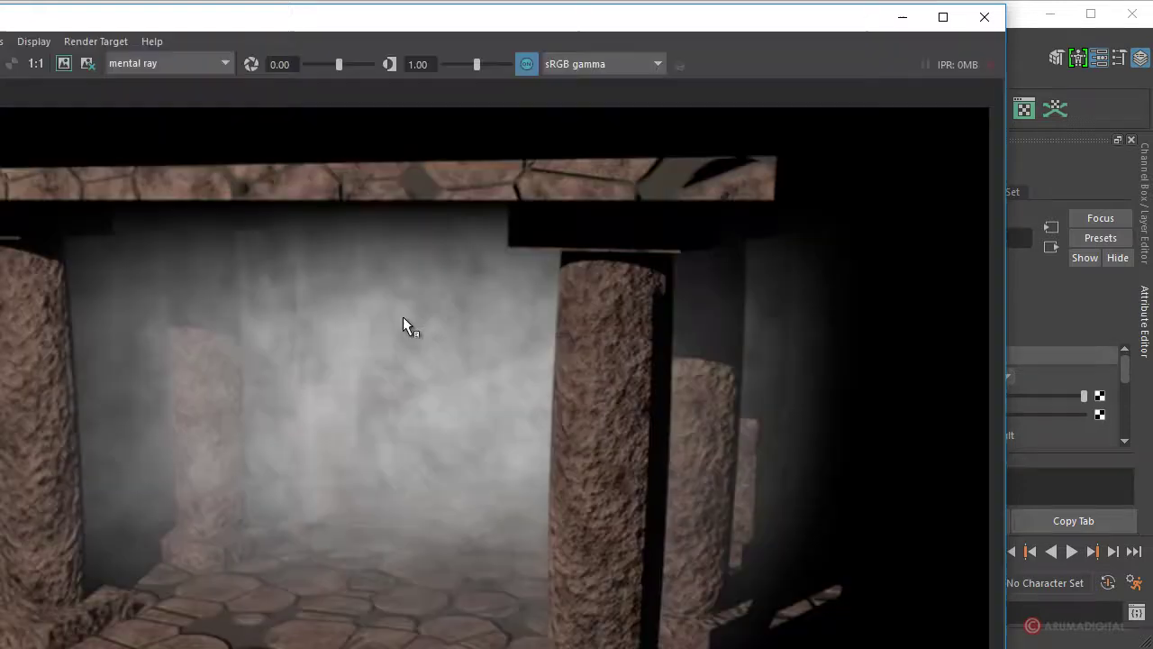
scroll(403, 316, down, 2)
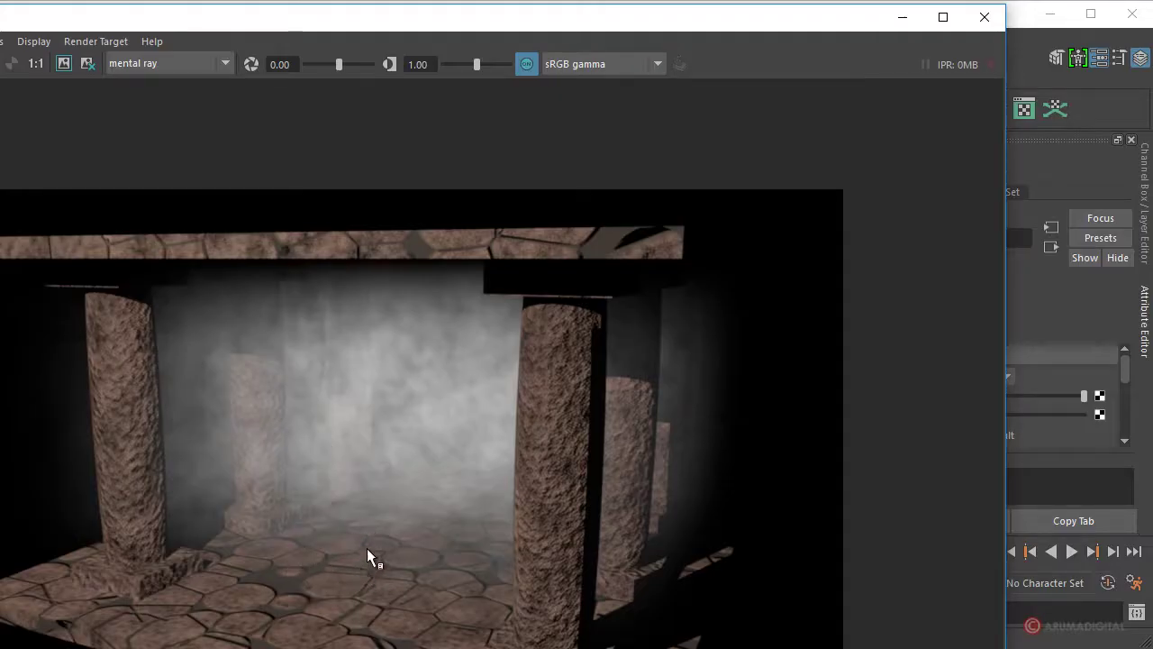
click(994, 27)
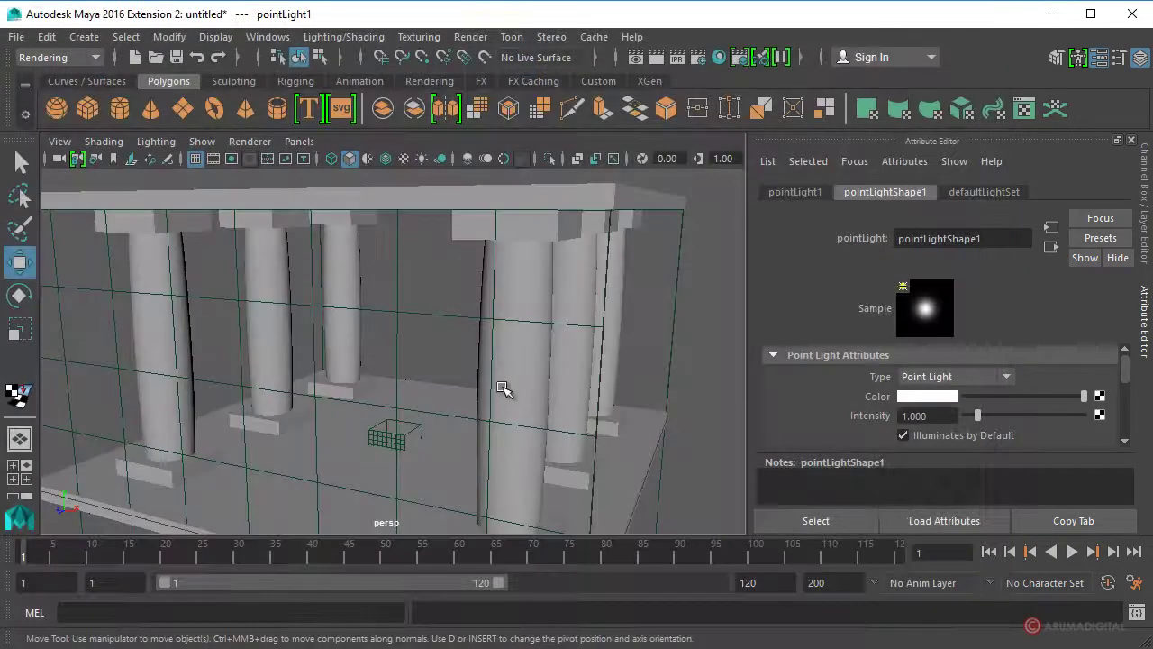
- Assign a new Lambert material to the temple's floor slab and brighten its Color to a near-white grey
alt+drag(502, 321, 405, 418)
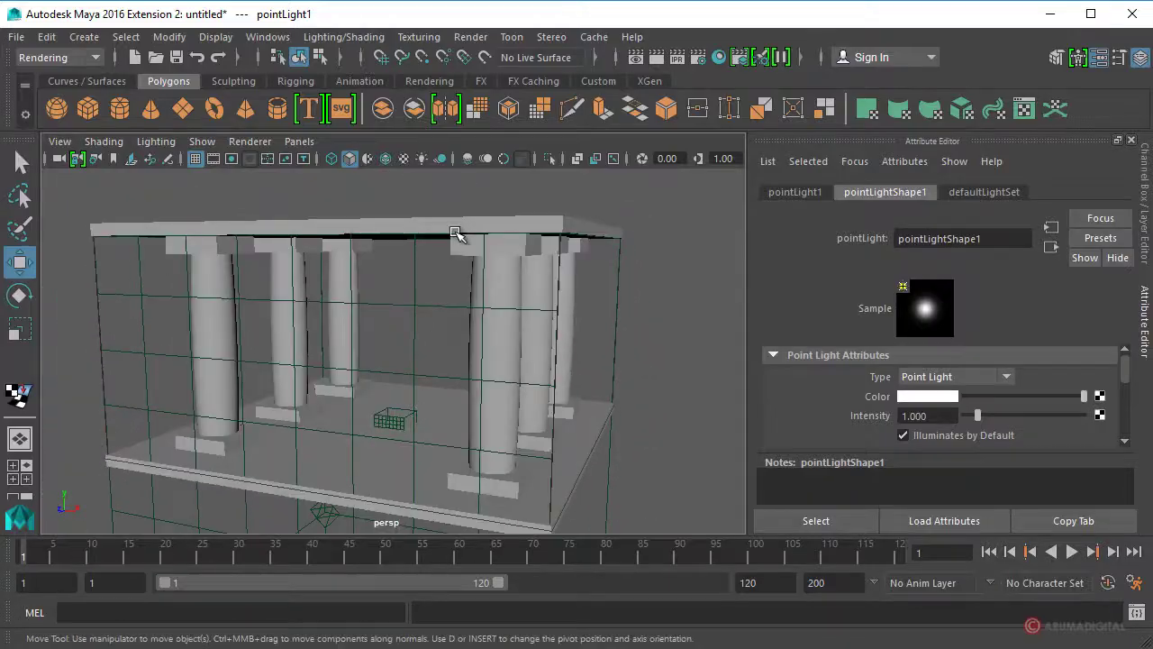
click(397, 464)
alt+drag(399, 466, 456, 433)
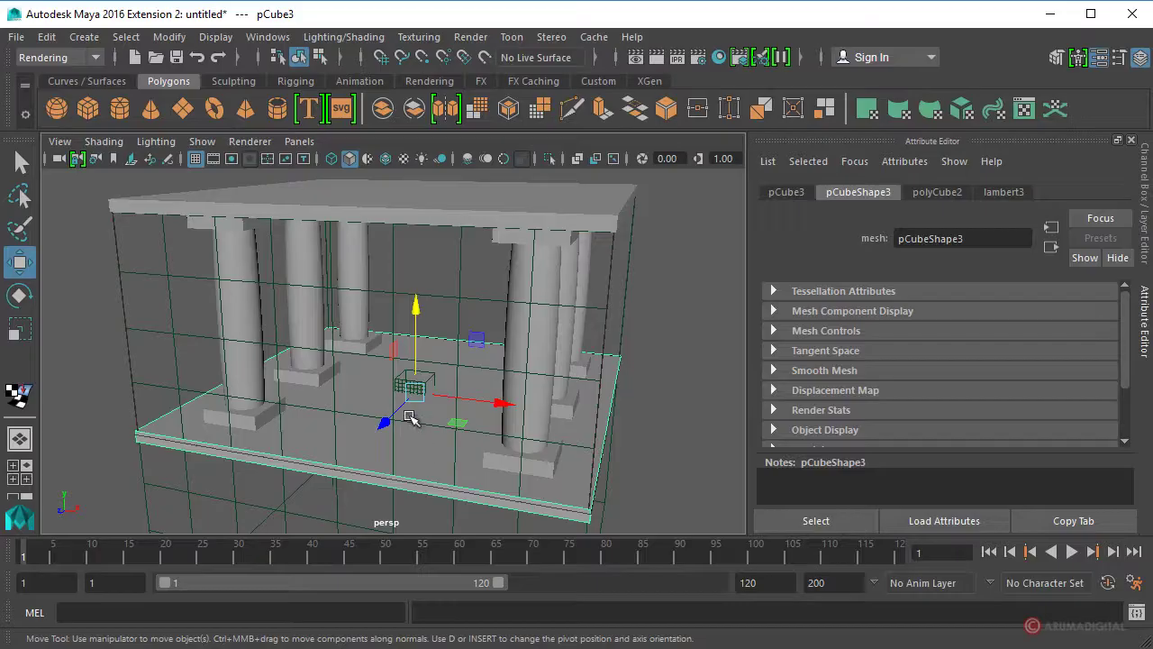
right_click(417, 436)
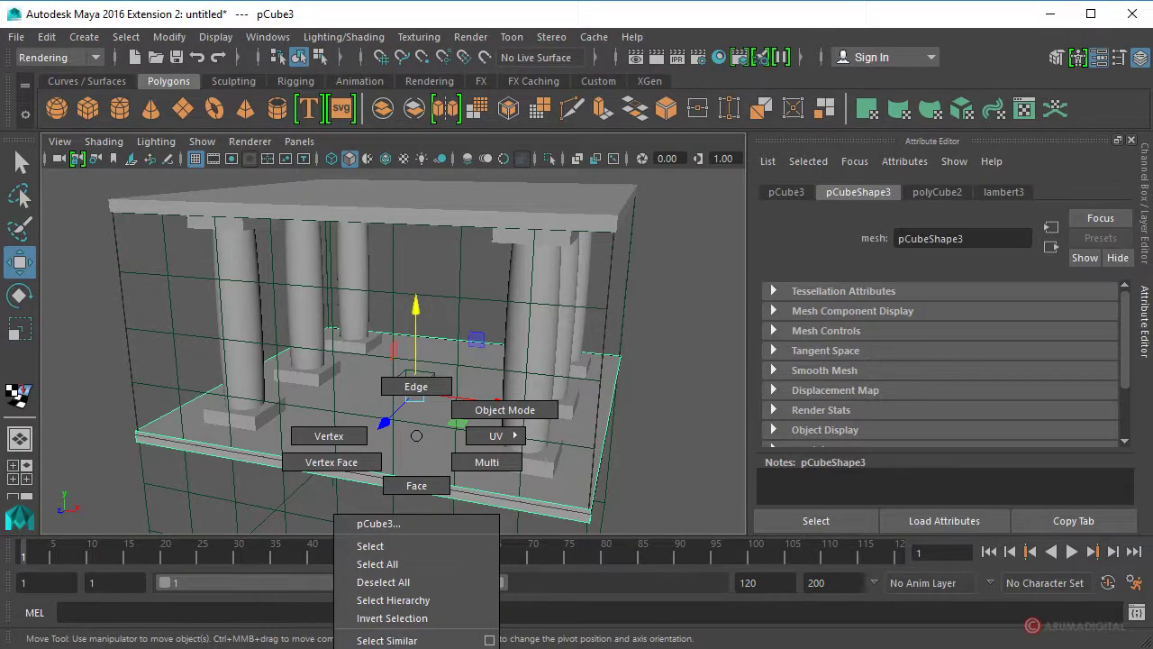
click(397, 645)
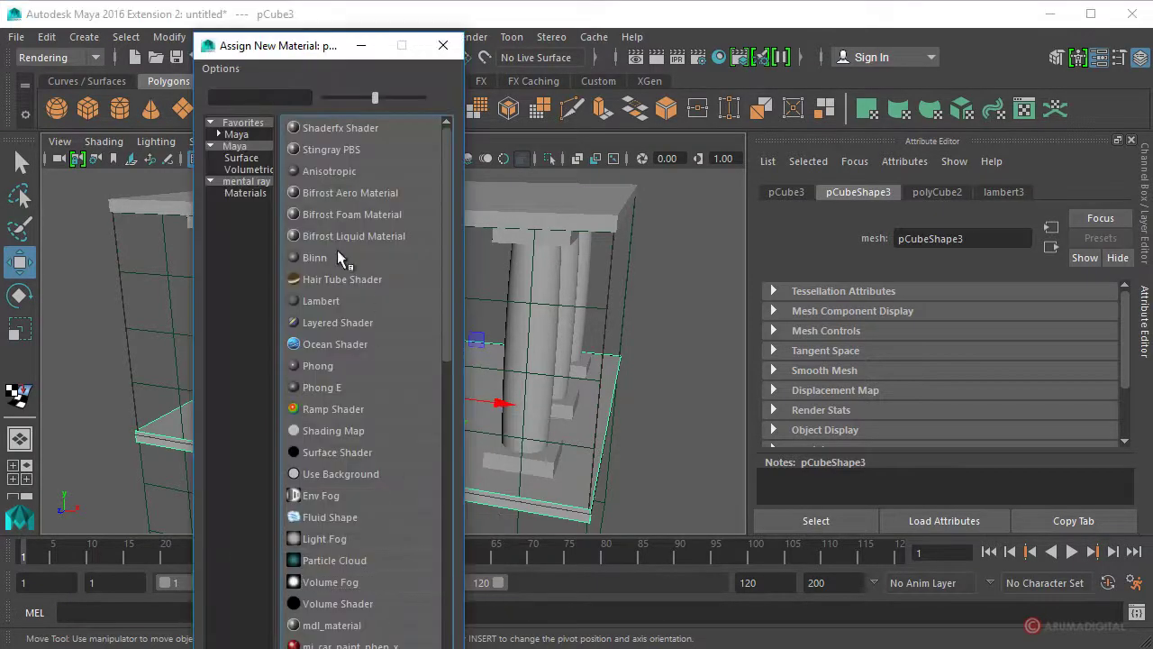
click(332, 304)
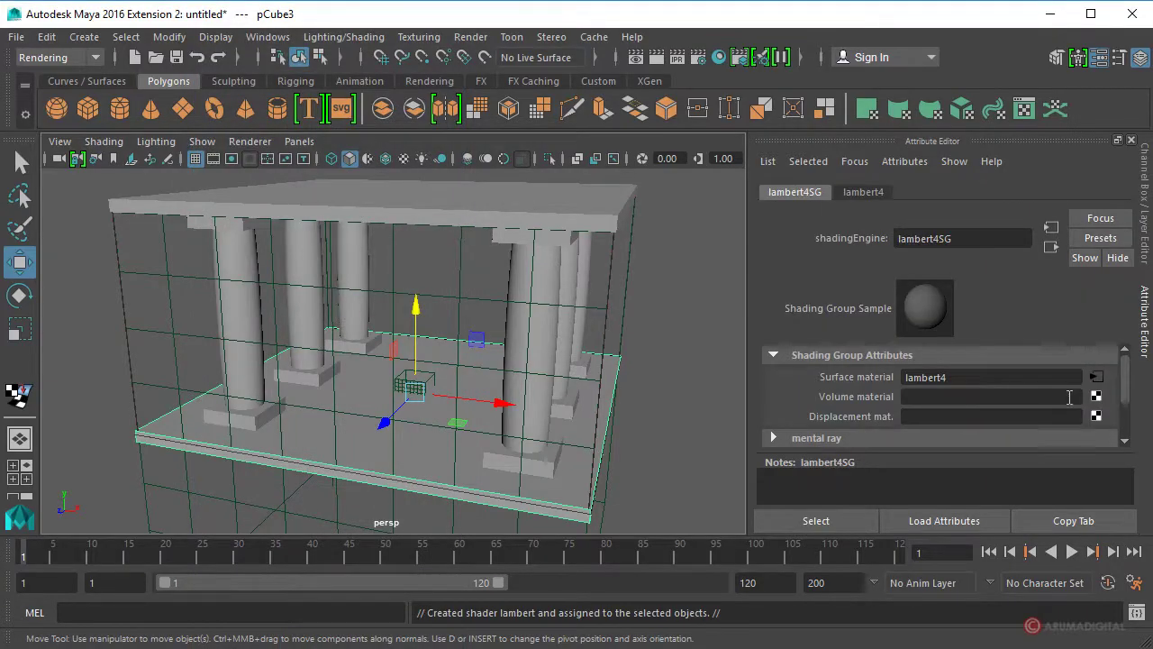
click(1097, 377)
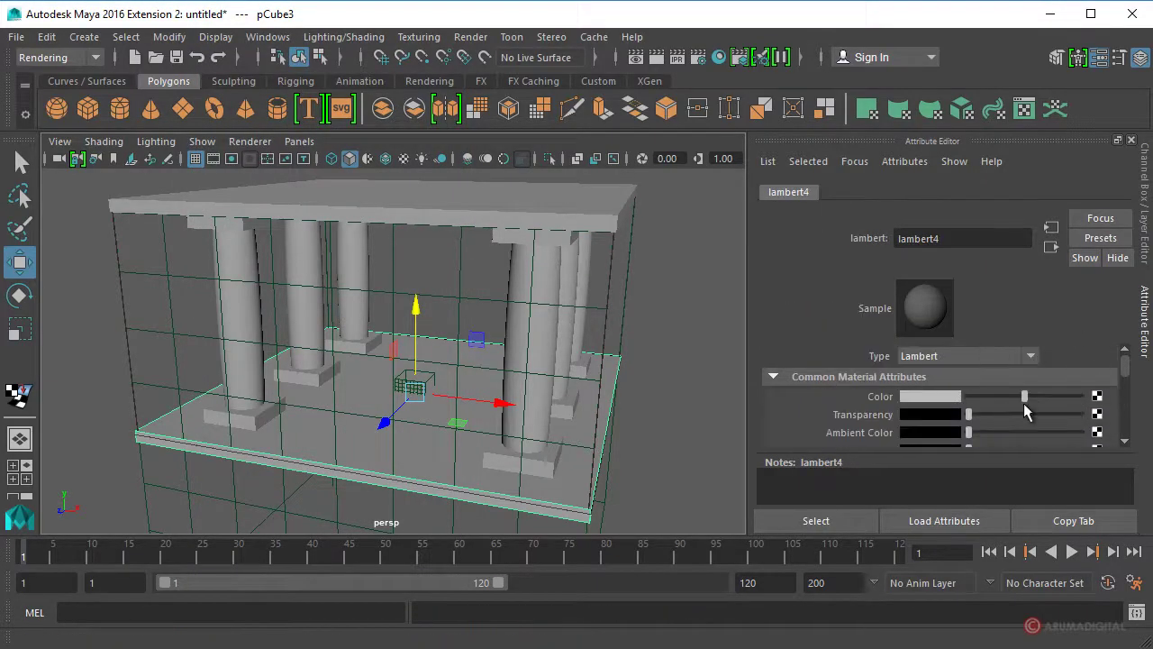
drag(1024, 397, 1063, 397)
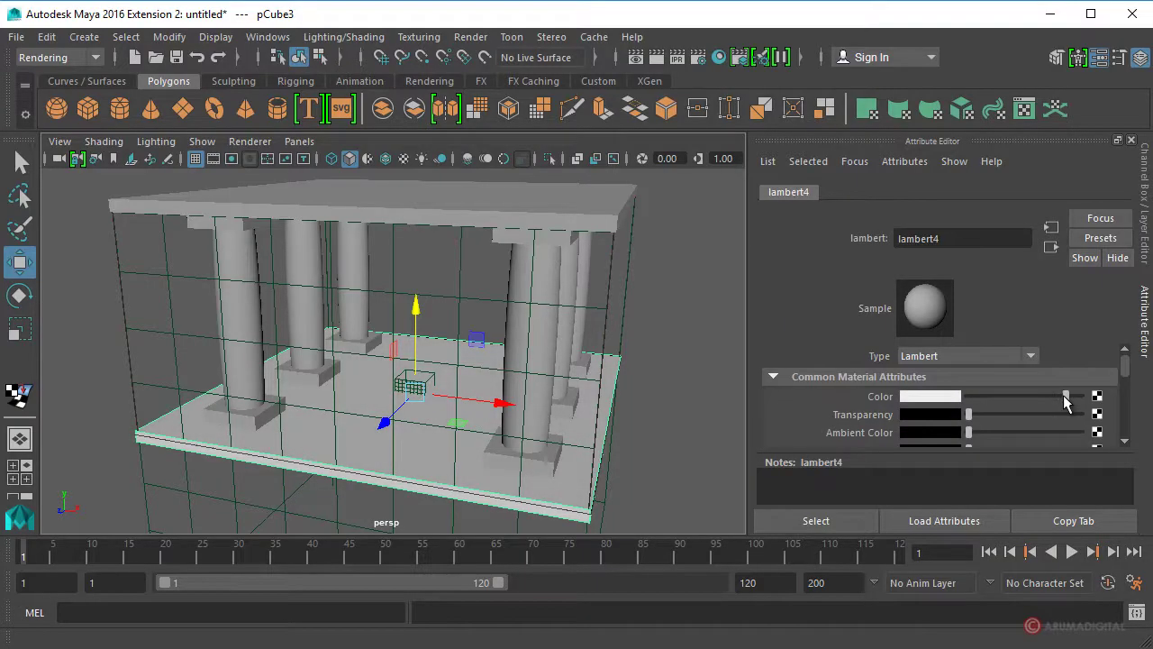
- Render the current frame from a close view of the floor to check the fog over the plain light slab
alt+drag(466, 312, 497, 312)
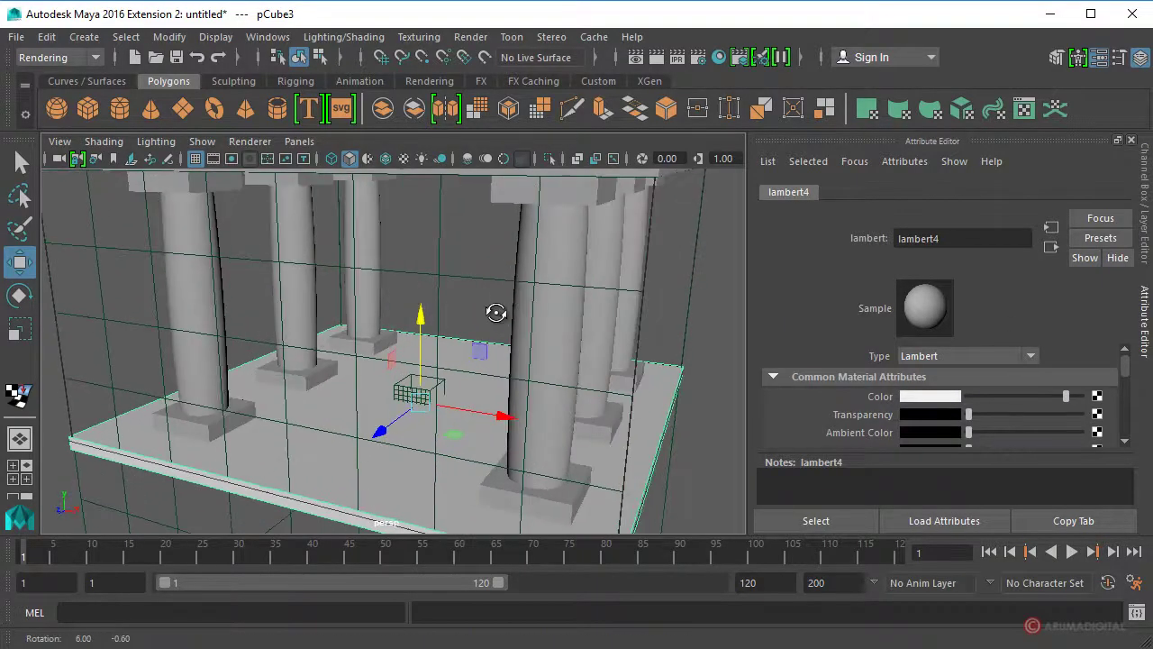
scroll(486, 317, up, 3)
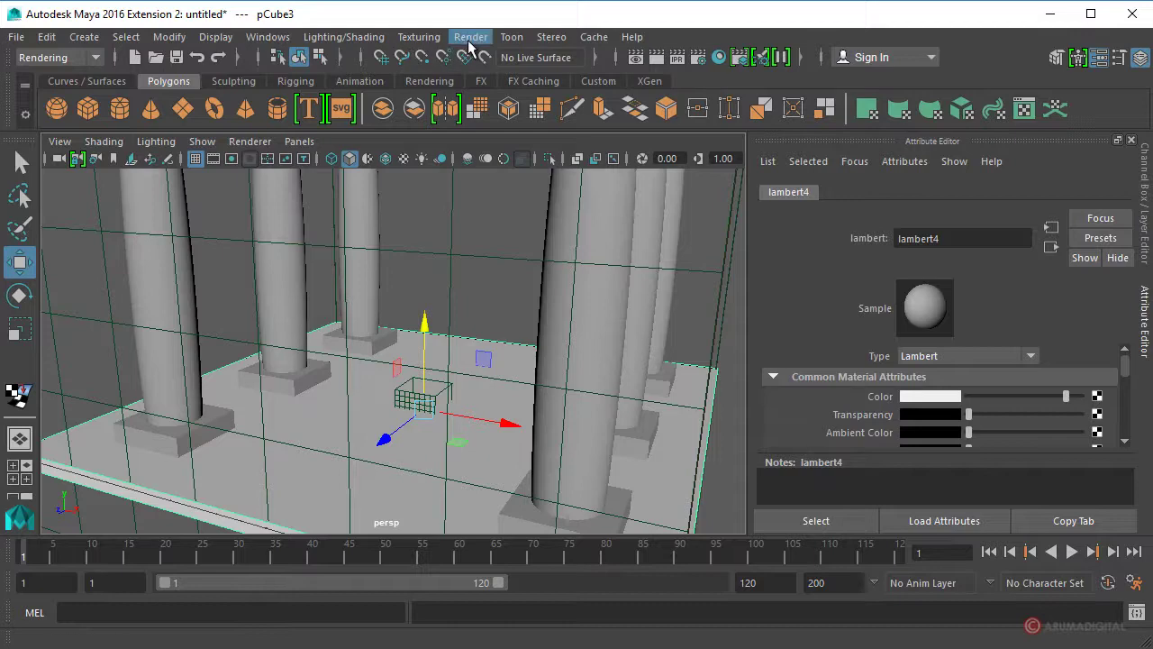
click(471, 37)
click(487, 200)
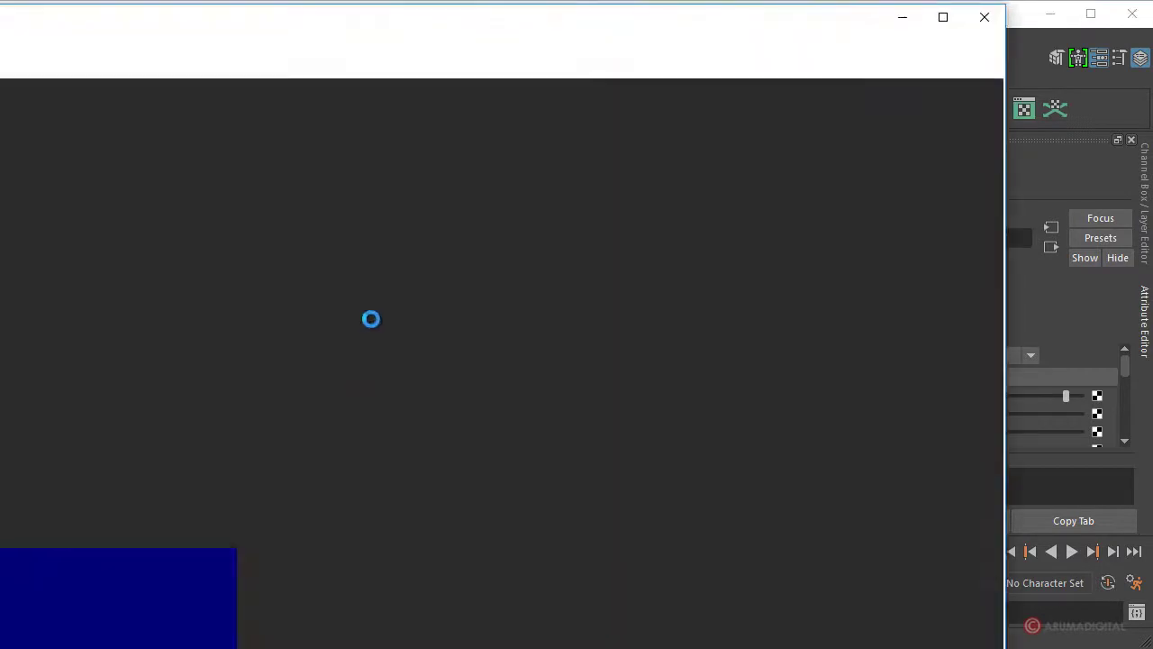